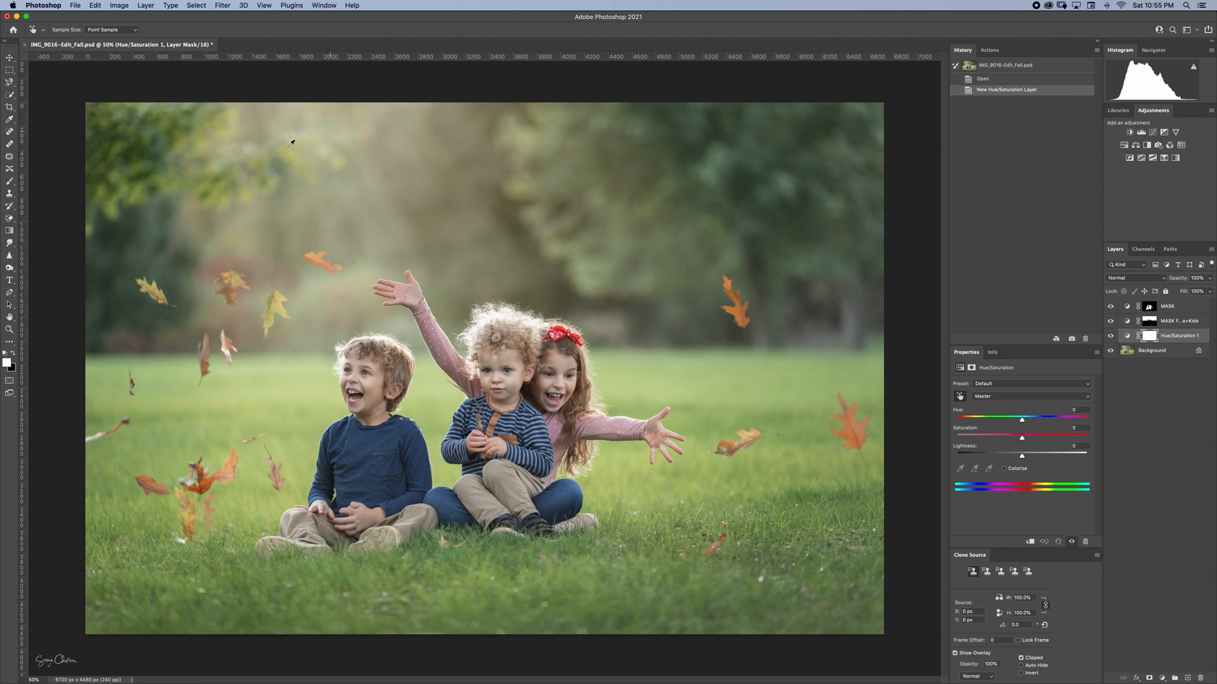
- Shift the Yellows in the Hue/Saturation layer to Hue -31 and Saturation +57, targeting the tree foliage
{"action": "left_click", "coordinate": [248, 191]}
{"action": "left_click_drag", "start_coordinate": [1021, 420], "coordinate": [1058, 437]}
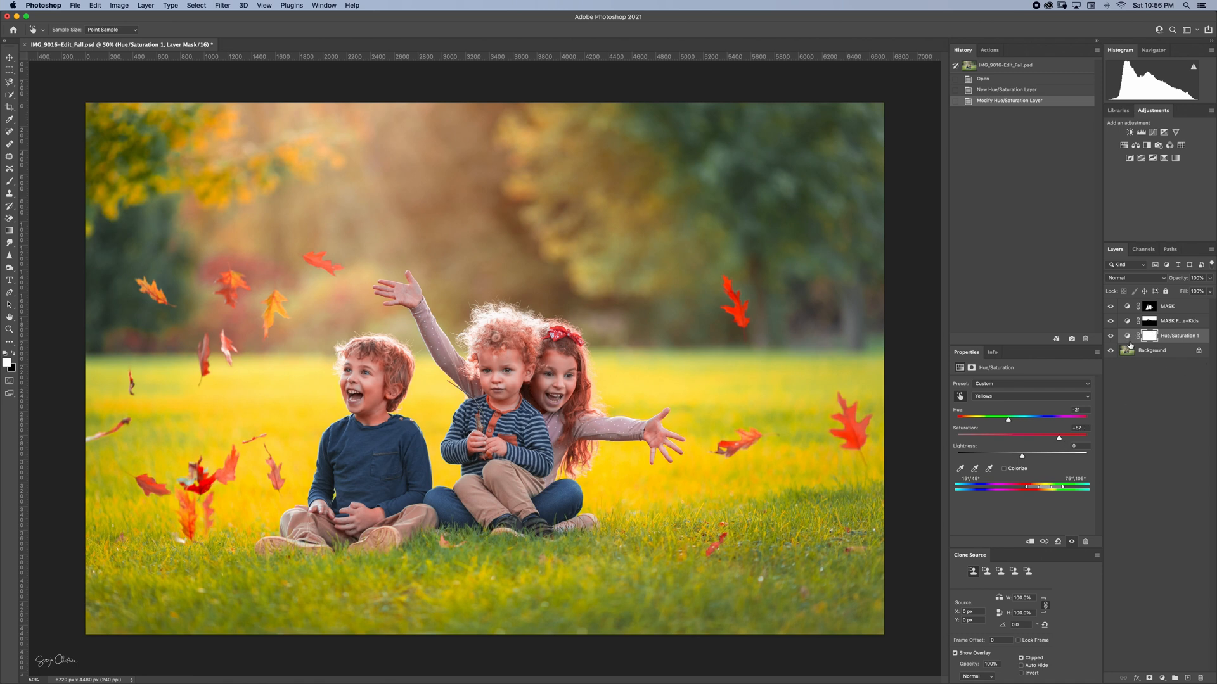
- Group the Hue/Saturation layer and mask the group using the foreground-and-kids layer's mask so the effect covers only the background foliage
{"action": "key", "text": "super+g"}
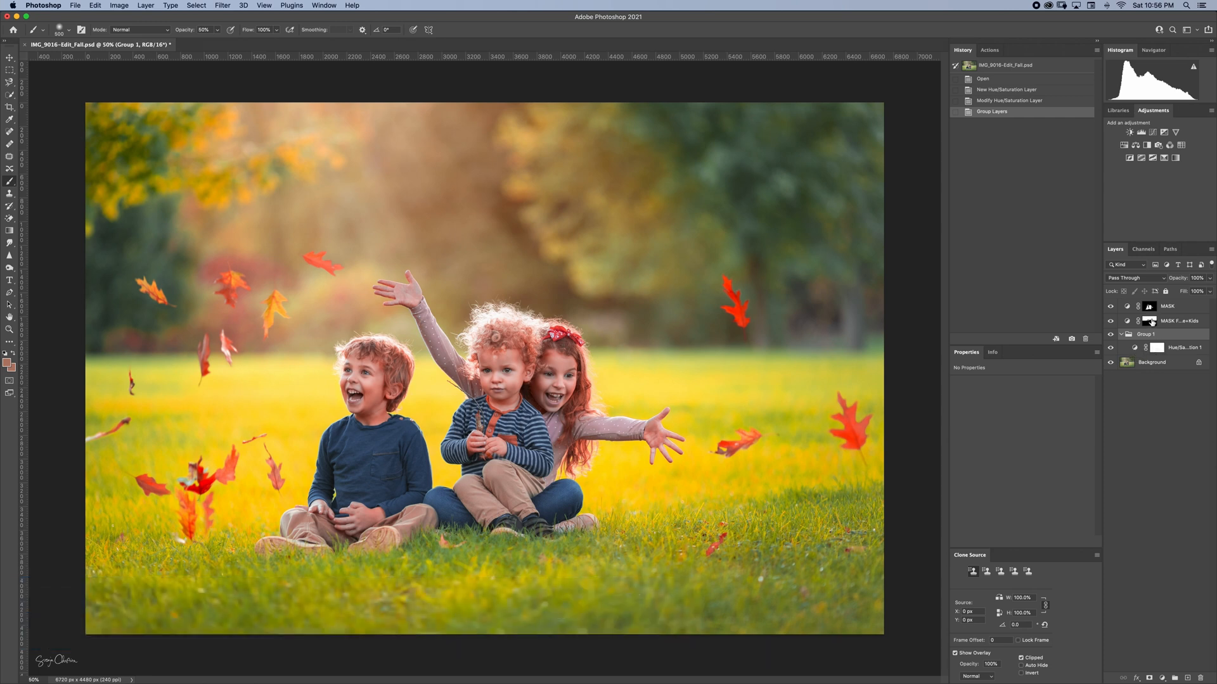
{"action": "left_click_drag", "start_coordinate": [1148, 320], "coordinate": [1150, 336]}
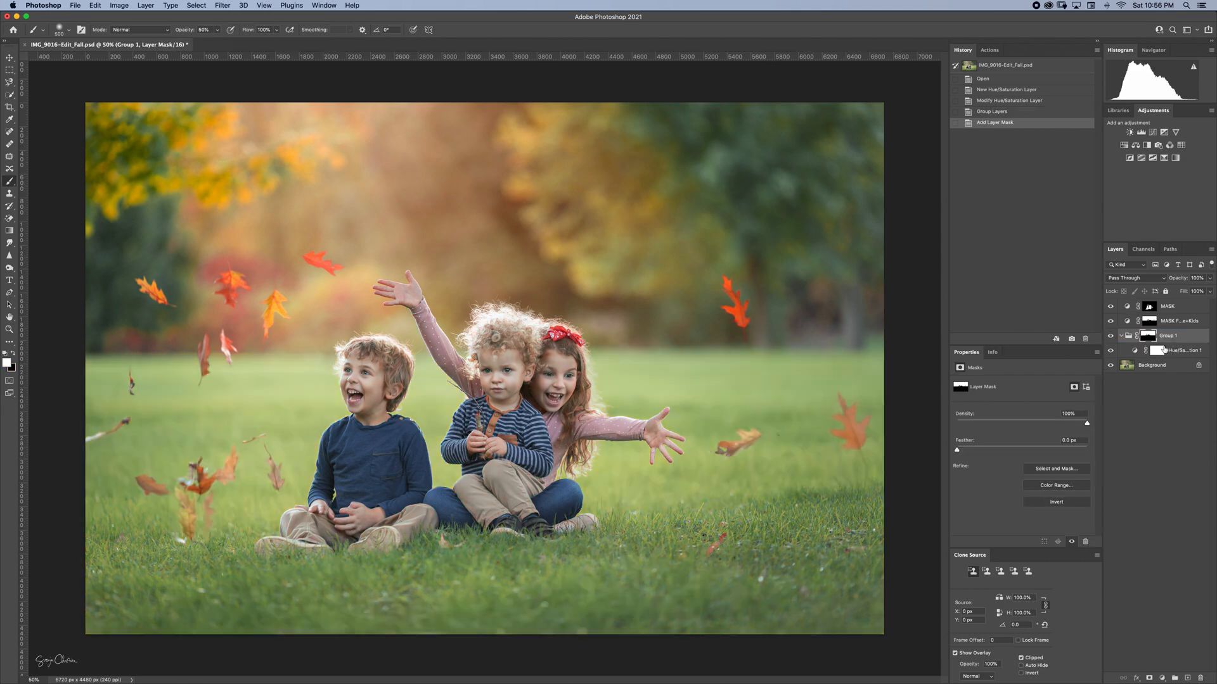
- Rename the masked group Foliage and the Hue/Saturation layer inside it H/S Y
{"action": "left_click", "coordinate": [1180, 330]}
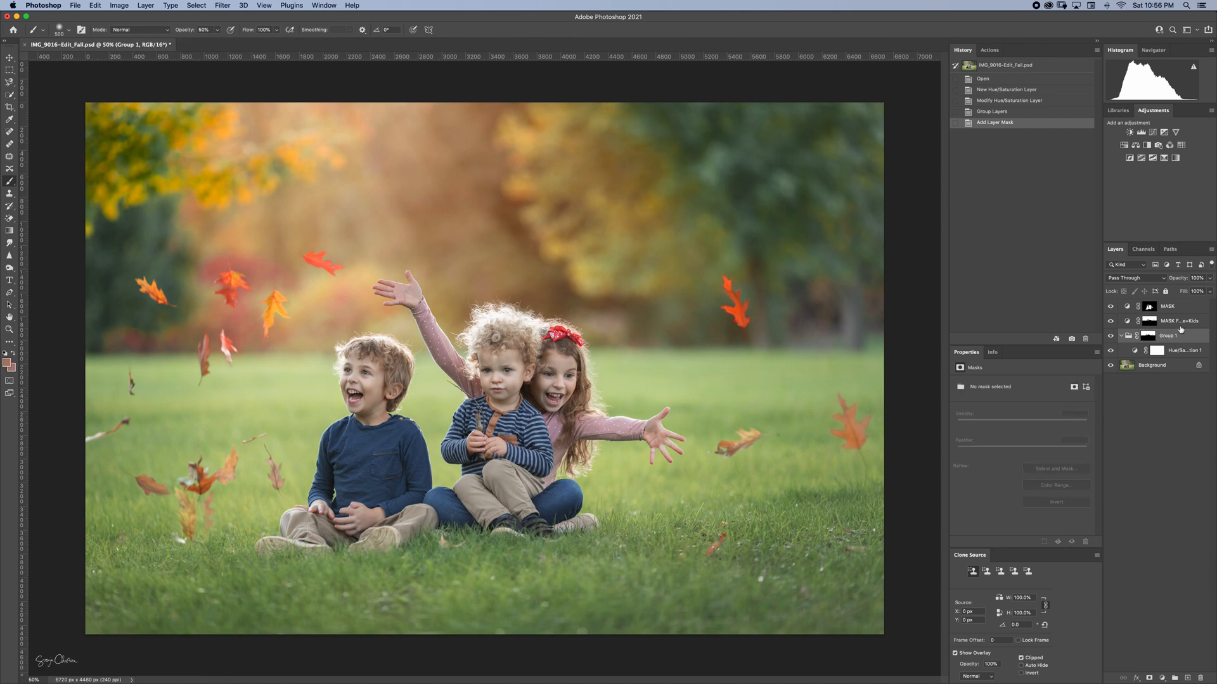
{"action": "double_click", "coordinate": [1182, 334]}
{"action": "type", "text": "Foliage"}
{"action": "key", "text": "Return"}
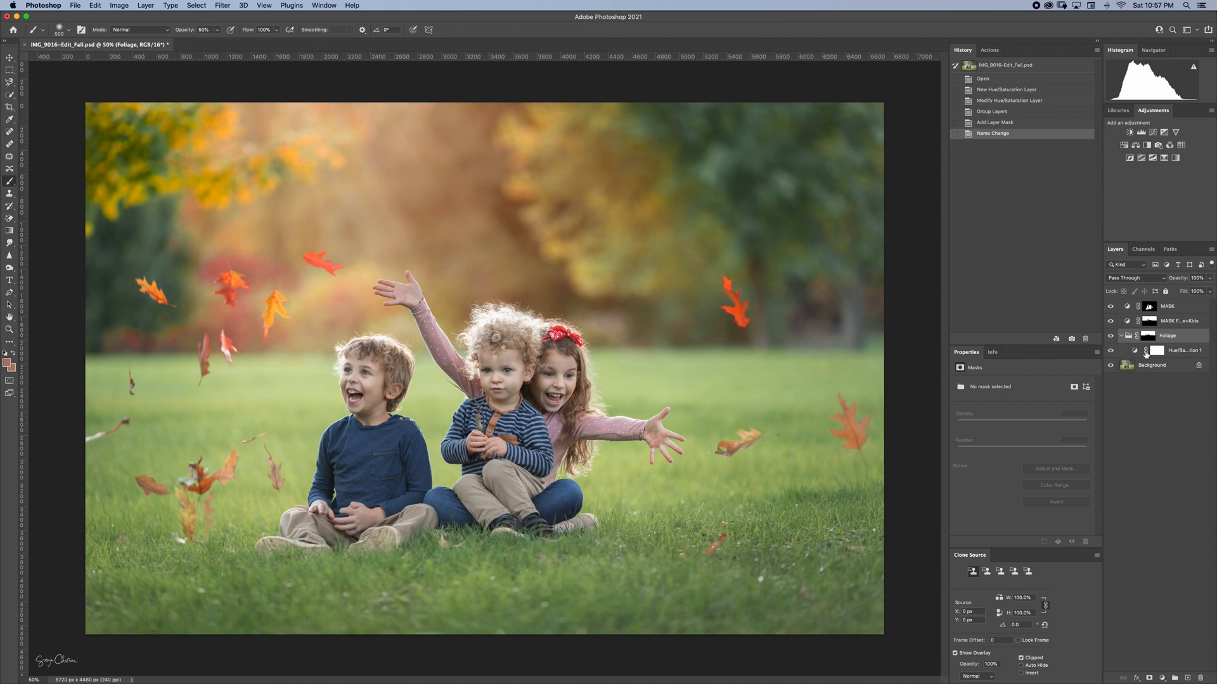
{"action": "double_click", "coordinate": [1185, 351]}
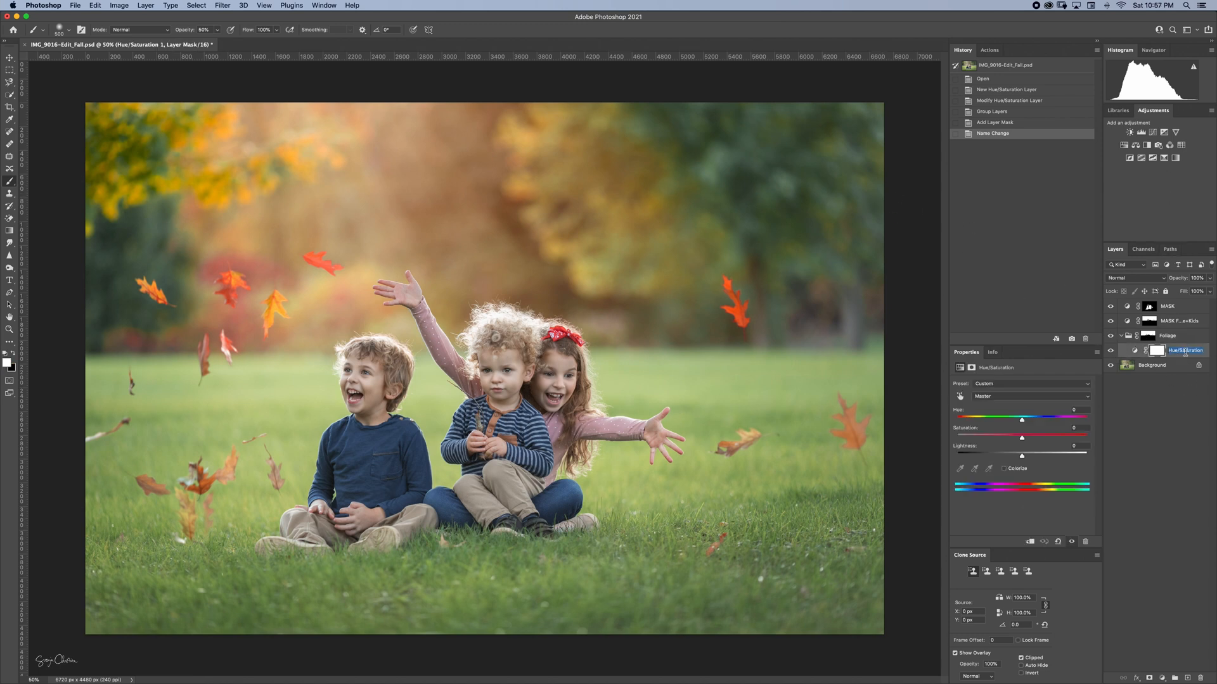
{"action": "type", "text": "H/S Y"}
{"action": "key", "text": "Return"}
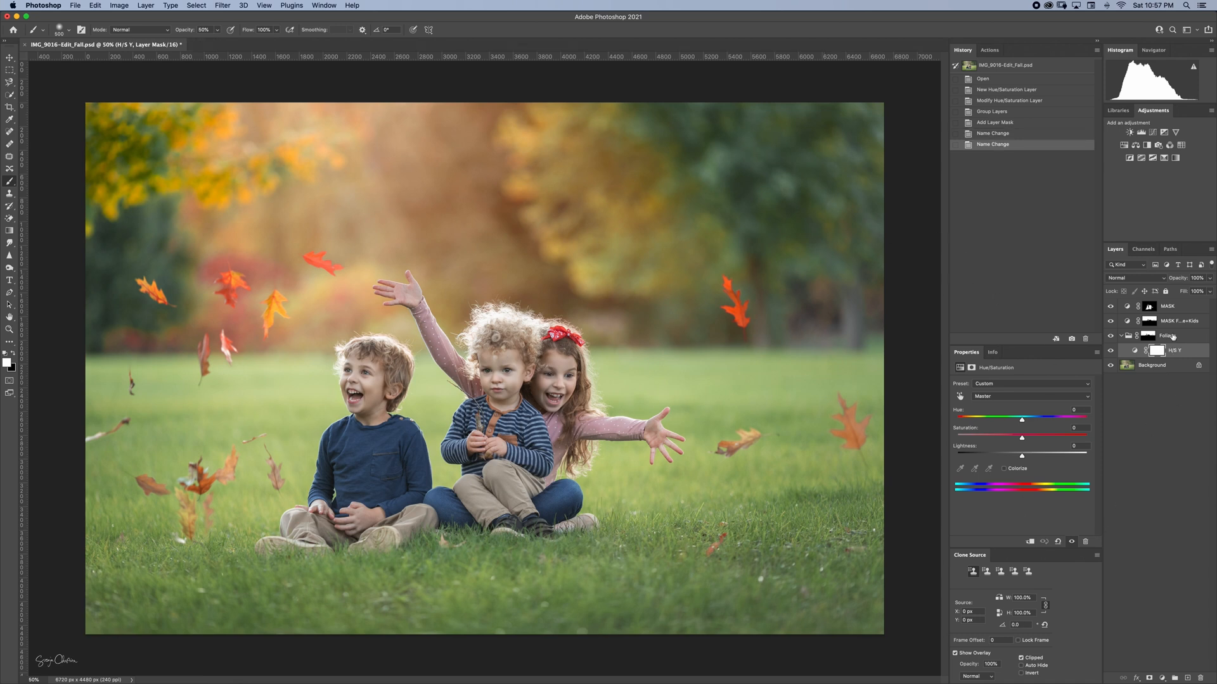
- Add a second Hue/Saturation layer above H/S Y, set the Greens hue to -71 and raise their saturation
{"action": "left_click", "coordinate": [1123, 145]}
{"action": "left_click", "coordinate": [959, 396]}
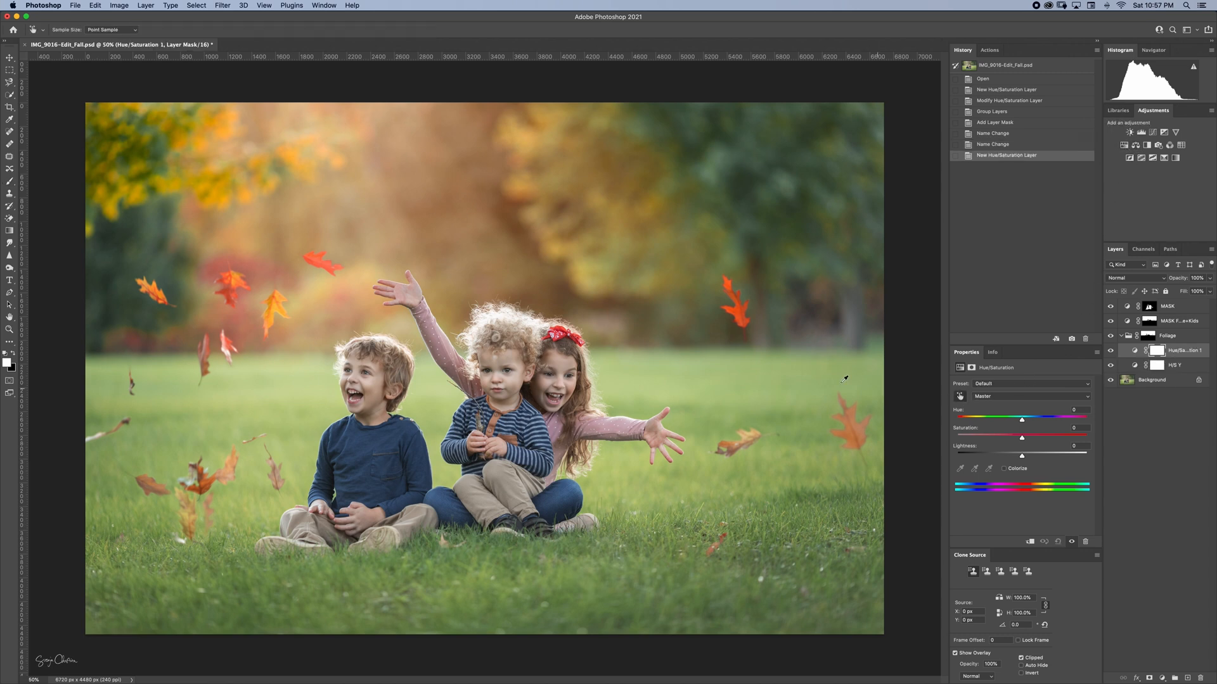
{"action": "left_click", "coordinate": [771, 160]}
{"action": "left_click", "coordinate": [1020, 420]}
{"action": "left_click_drag", "start_coordinate": [1021, 420], "coordinate": [987, 424]}
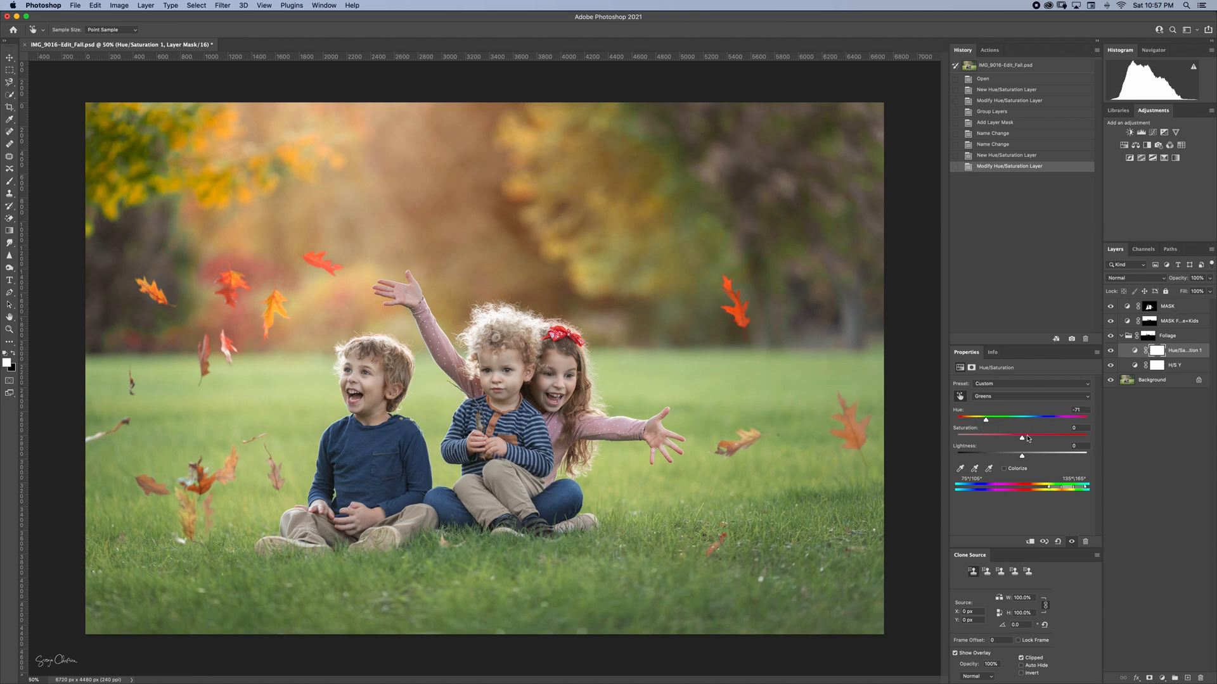
{"action": "left_click_drag", "start_coordinate": [1020, 441], "coordinate": [1049, 437]}
- Add a Color Balance layer at the top of the Foliage group and set its midtones Cyan–Red value to +24
{"action": "left_click", "coordinate": [1134, 146]}
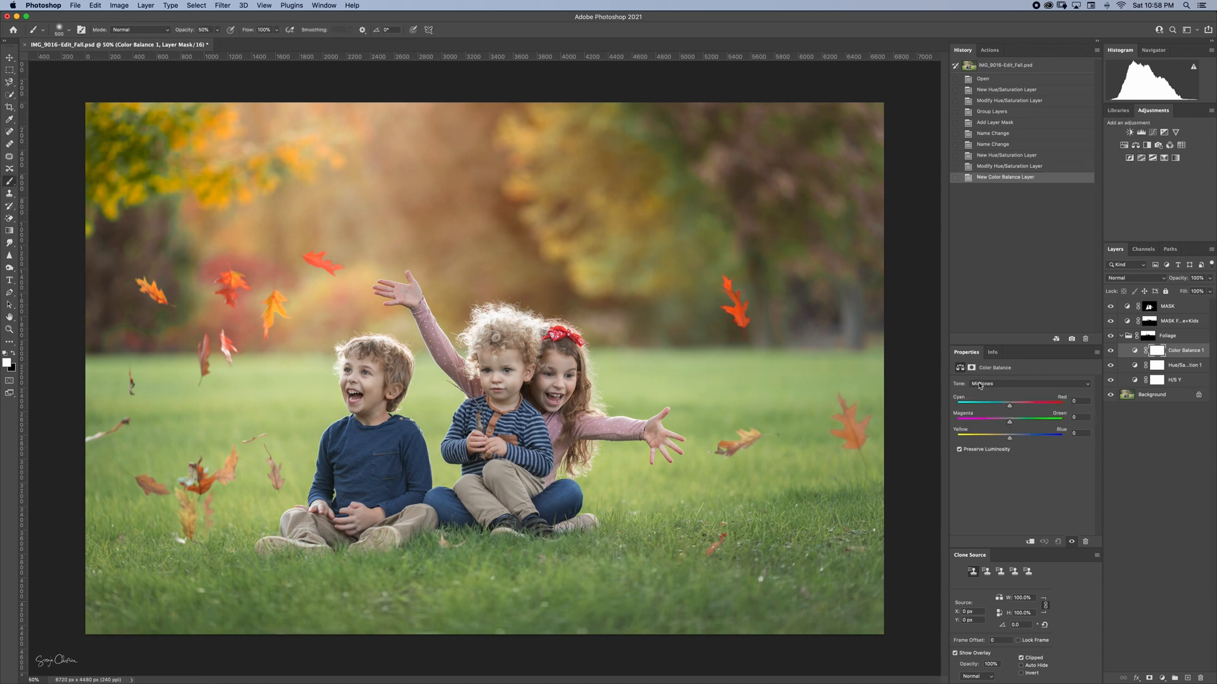
{"action": "left_click_drag", "start_coordinate": [1009, 406], "coordinate": [1024, 406]}
{"action": "left_click_drag", "start_coordinate": [1022, 406], "coordinate": [1022, 406]}
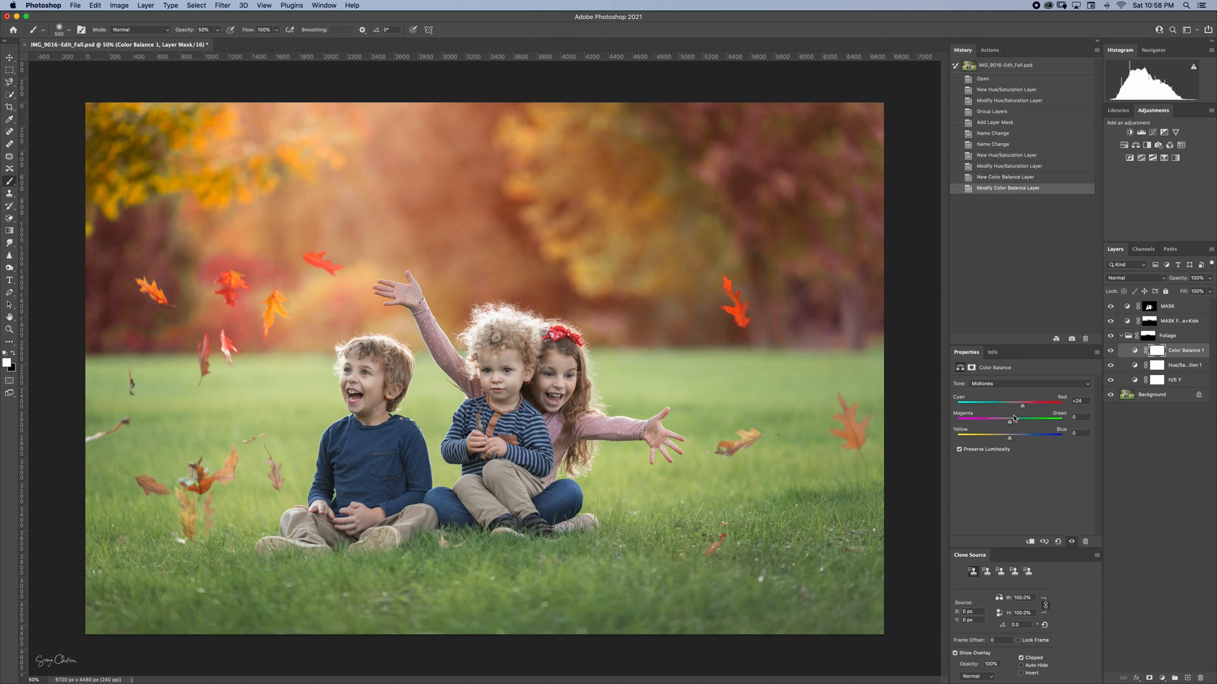
- Rename the Color Balance layer CB M R and the greens Hue/Saturation layer H/S G
{"action": "double_click", "coordinate": [1182, 351]}
{"action": "type", "text": "CB M R"}
{"action": "key", "text": "Return"}
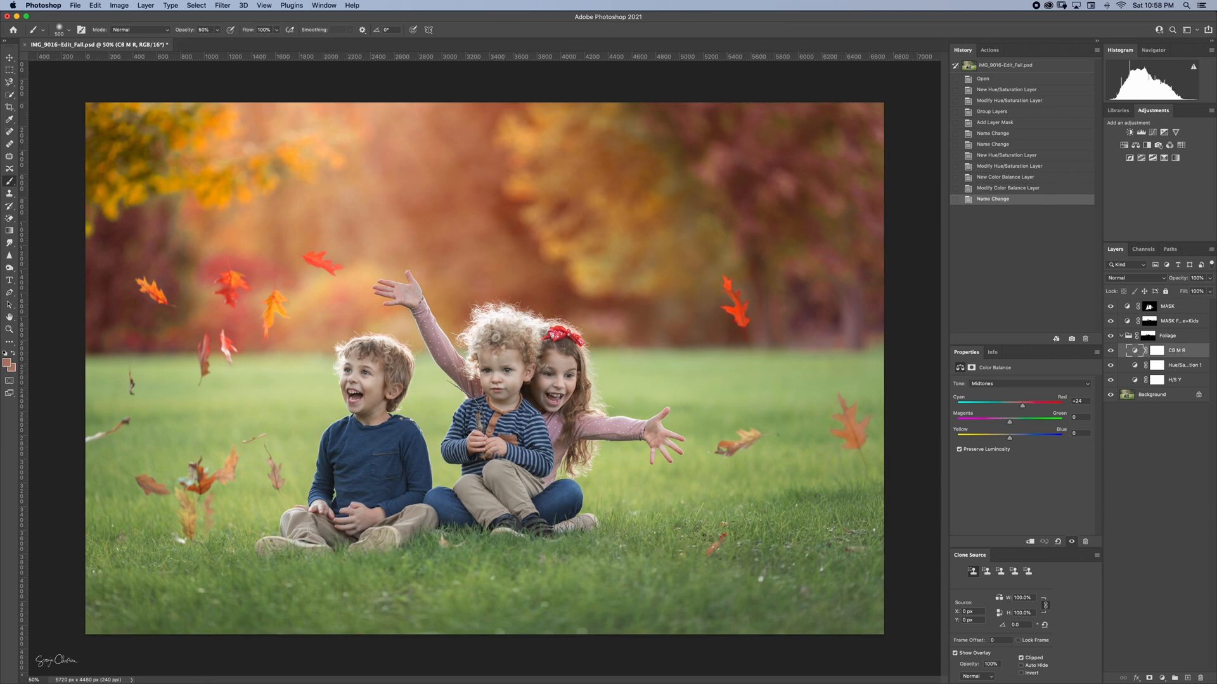
{"action": "double_click", "coordinate": [1182, 365]}
{"action": "type", "text": "H"}
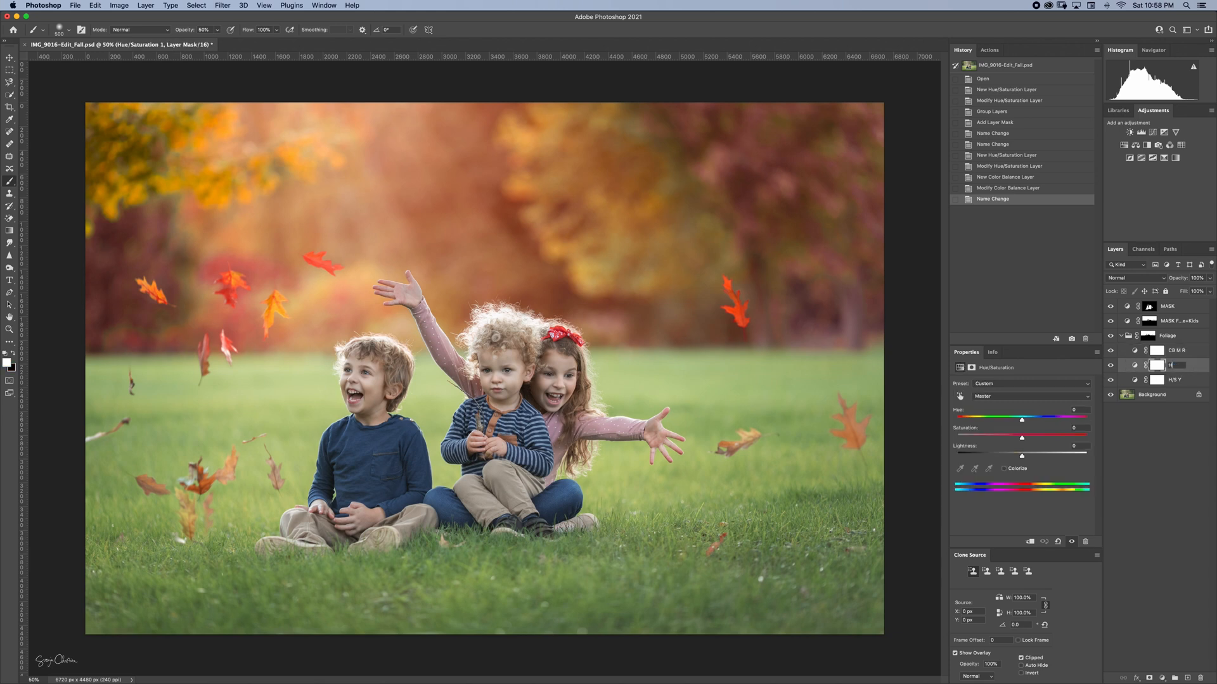
{"action": "type", "text": "/S G"}
{"action": "key", "text": "Return"}
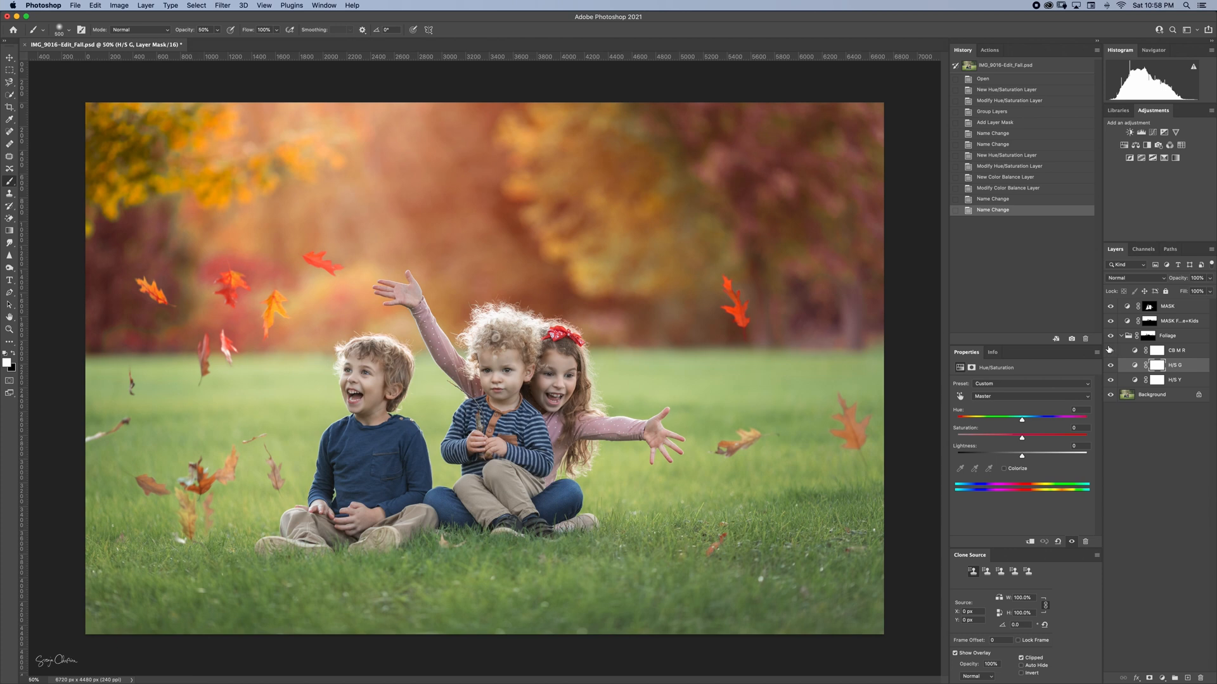
- Add another Color Balance layer above CB M R and set its midtones Yellow–Blue value to -19
{"action": "left_click", "coordinate": [1135, 146]}
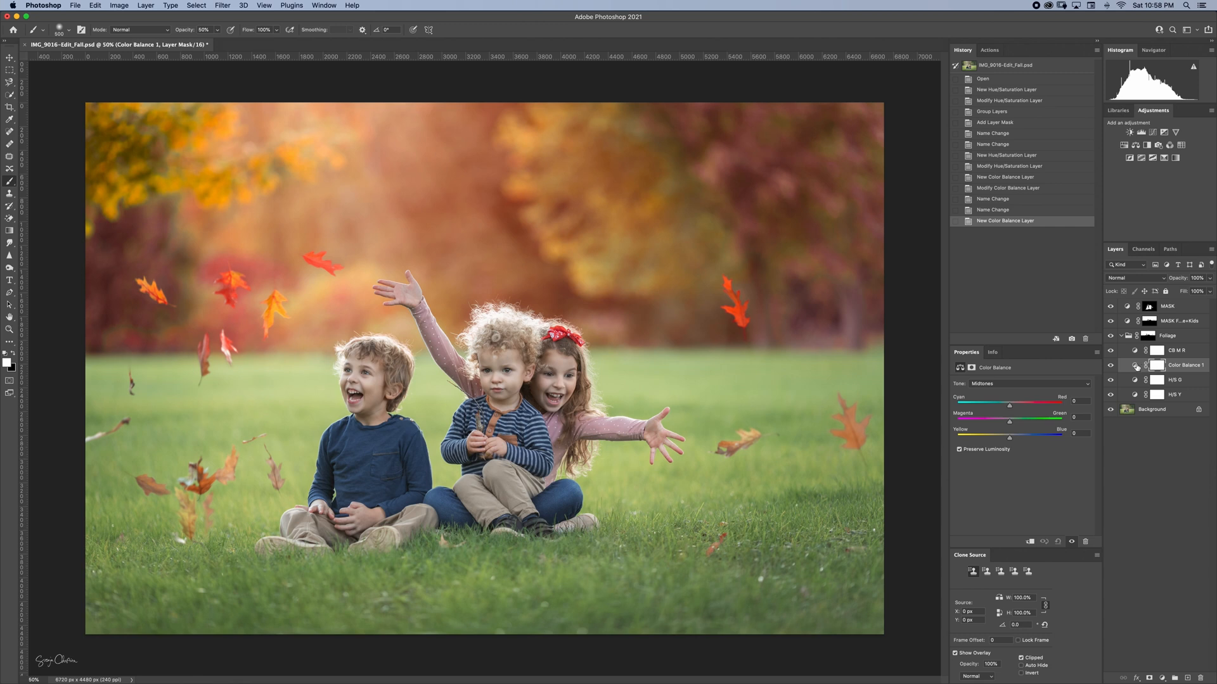
{"action": "left_click_drag", "start_coordinate": [1135, 366], "coordinate": [1132, 349]}
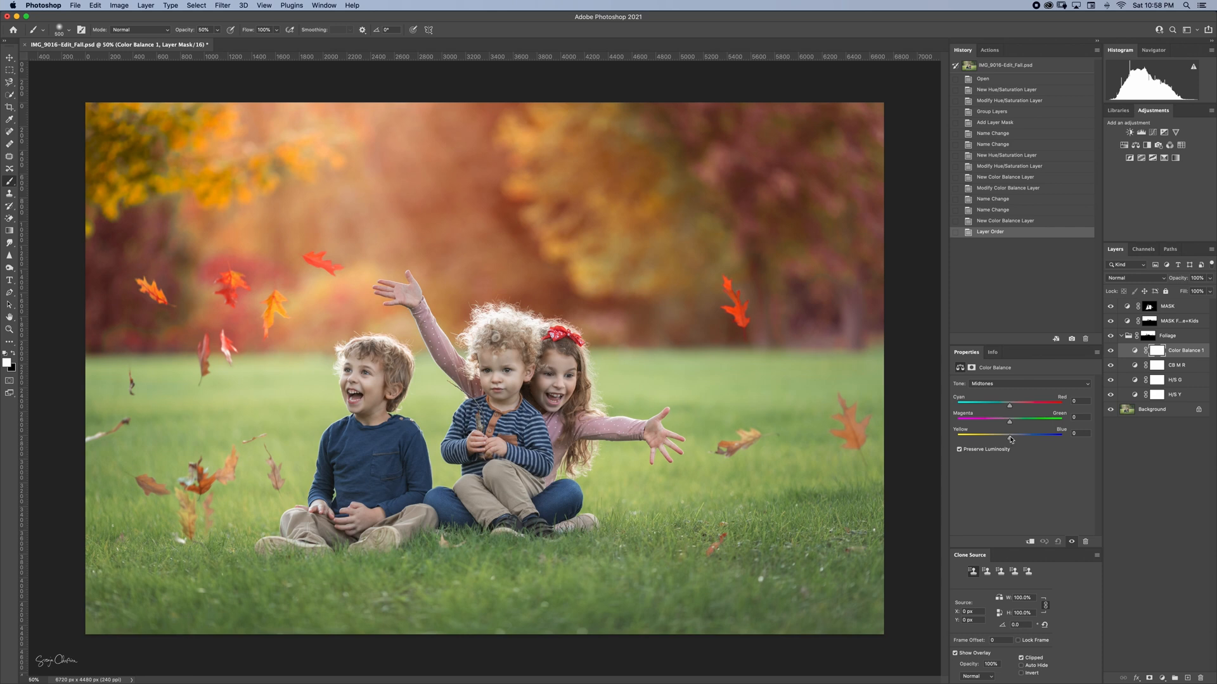
{"action": "left_click_drag", "start_coordinate": [1010, 439], "coordinate": [1000, 440]}
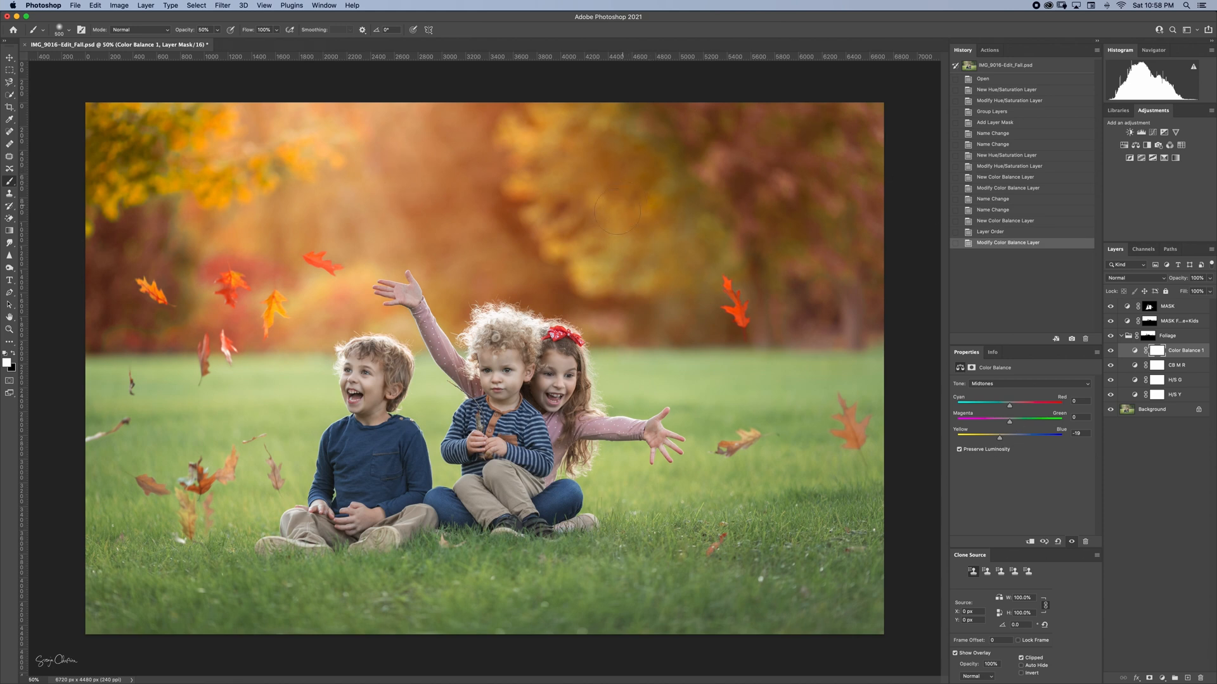
- Rename the new yellow Color Balance layer CB M Y
{"action": "double_click", "coordinate": [1187, 350]}
{"action": "type", "text": "CB M Y"}
{"action": "key", "text": "Return"}
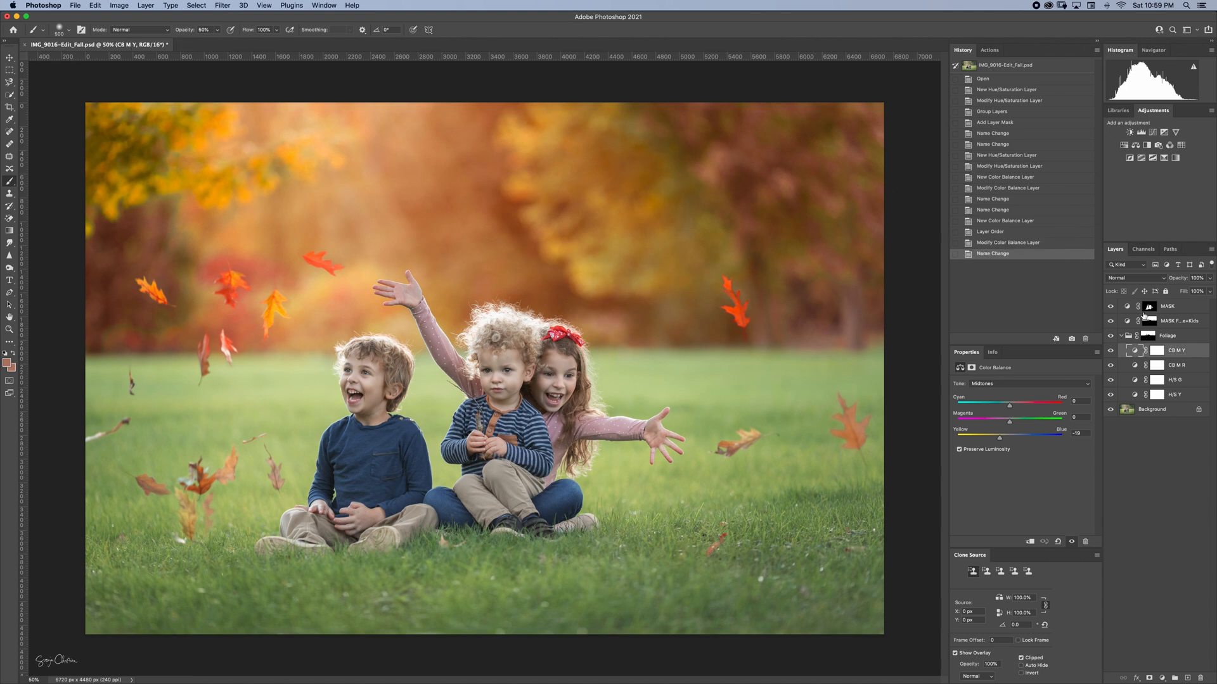
- Collapse the Foliage group and toggle its visibility to compare the photo before and after the foliage colour change
{"action": "left_click", "coordinate": [1121, 336]}
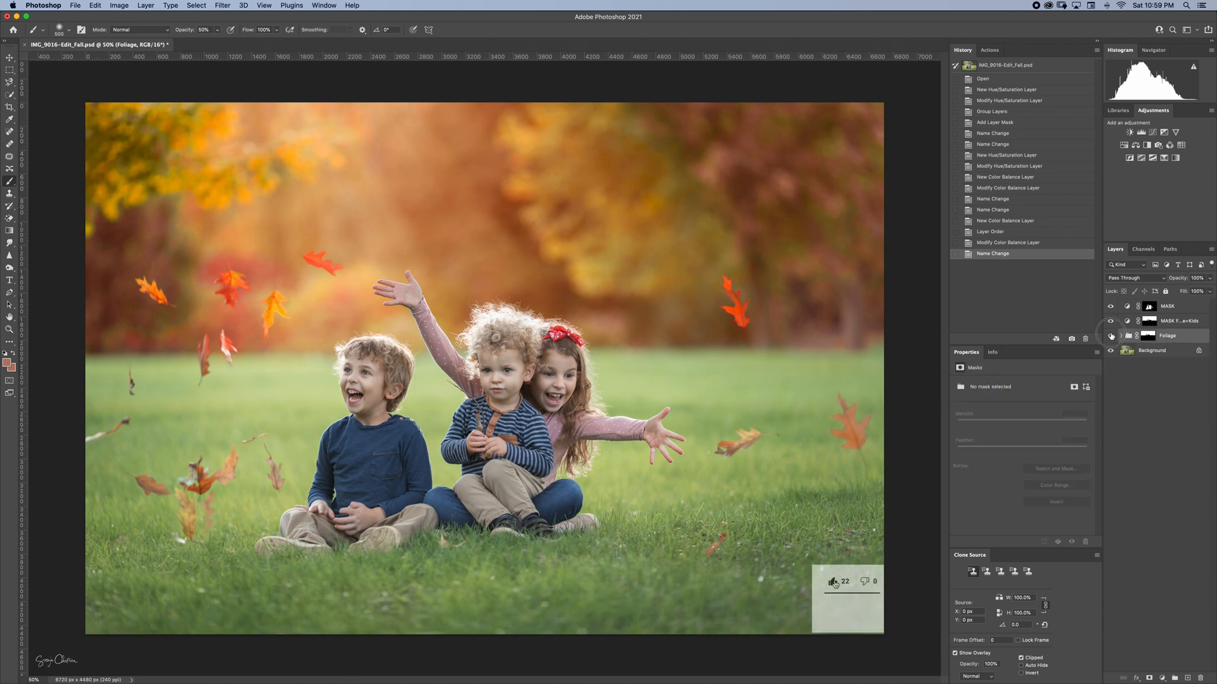
{"action": "left_click", "coordinate": [1110, 336]}
{"action": "left_click", "coordinate": [1111, 337]}
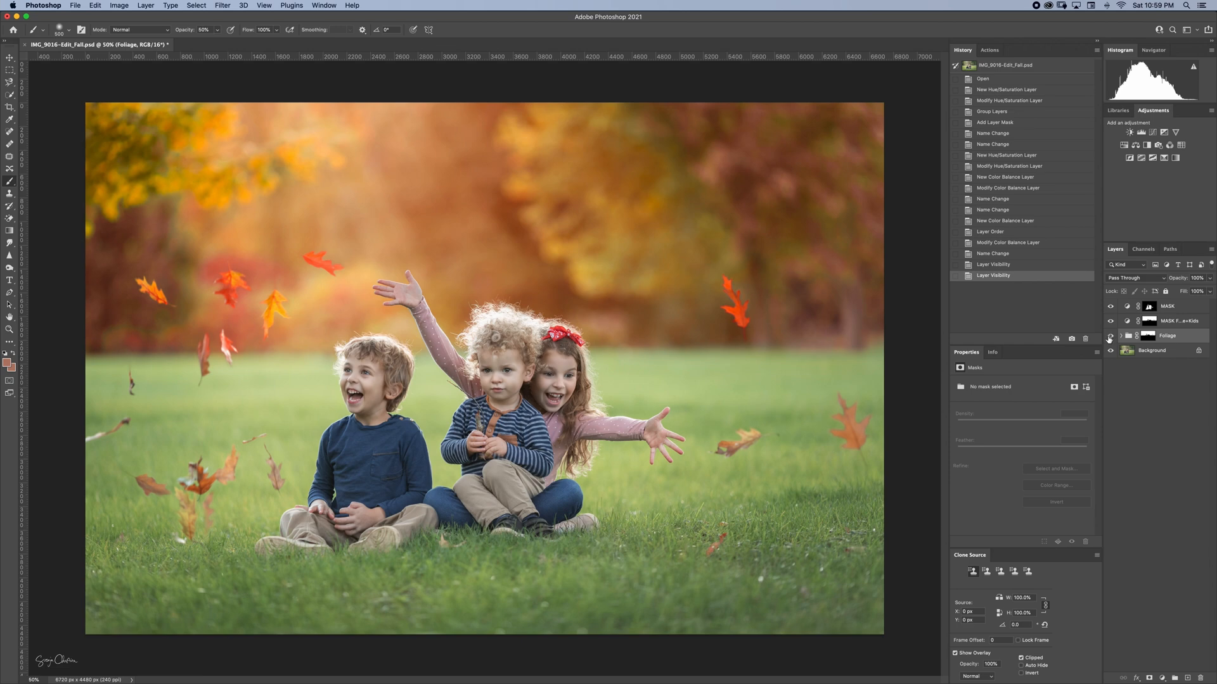
{"action": "left_click", "coordinate": [1110, 338]}
{"action": "left_click", "coordinate": [1111, 337]}
{"action": "left_click", "coordinate": [1110, 337]}
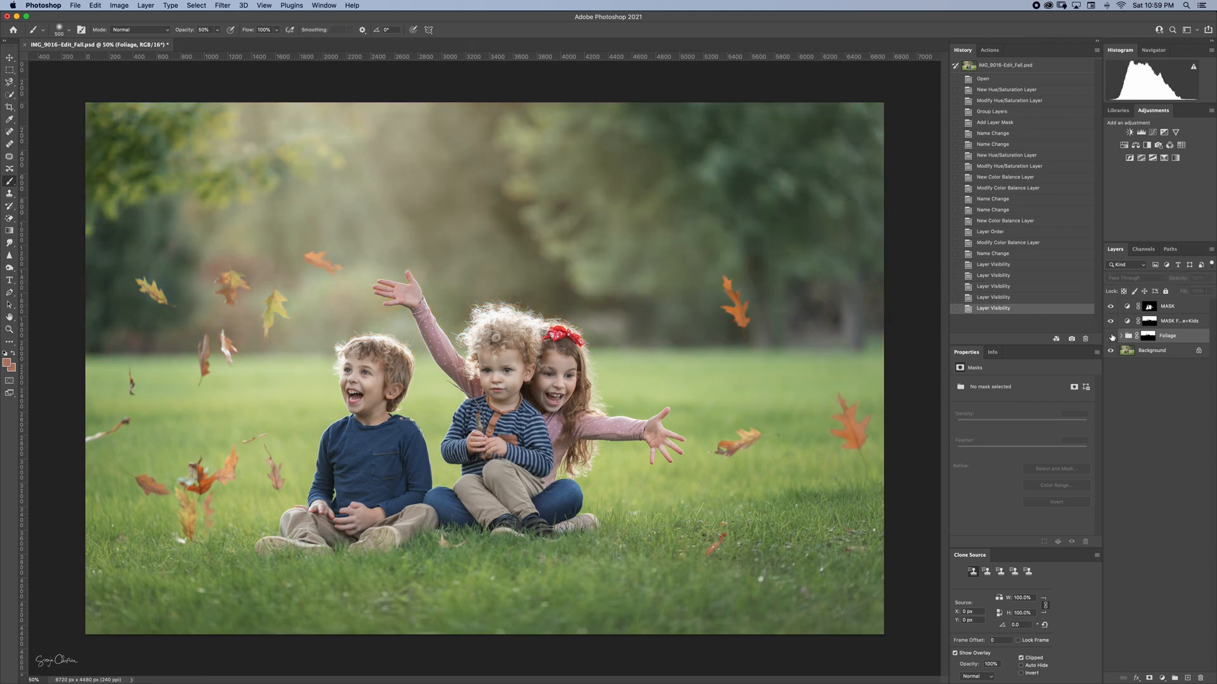
{"action": "left_click", "coordinate": [1110, 338]}
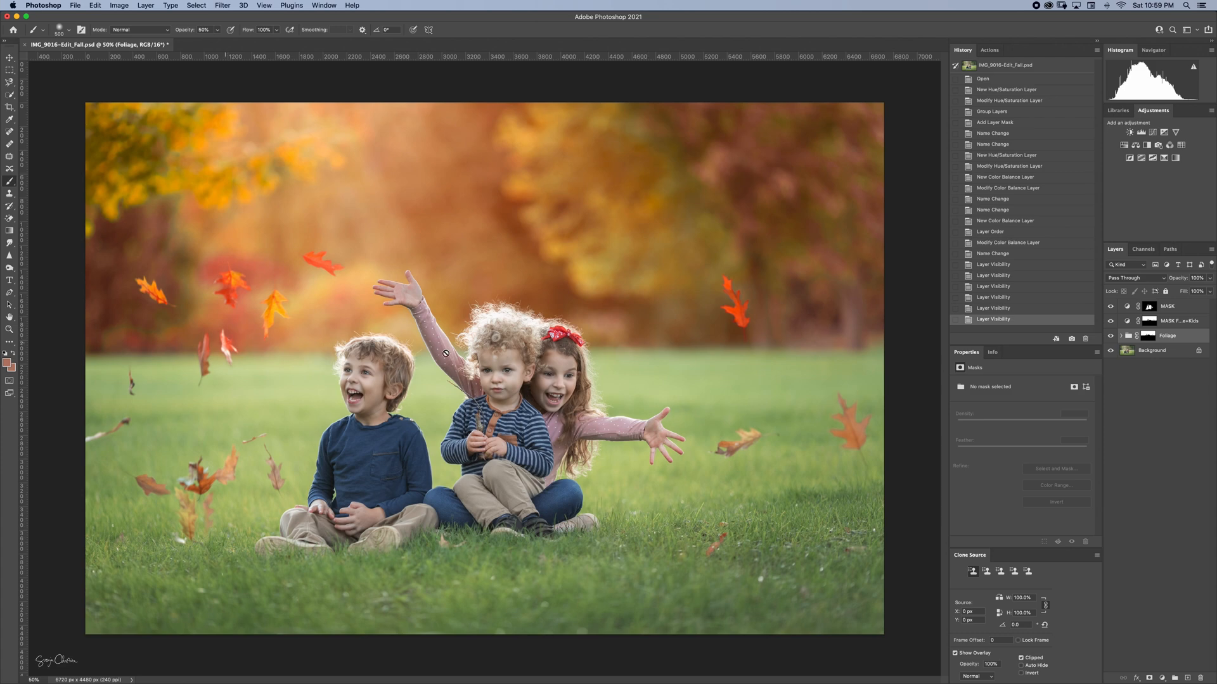
{"action": "left_click", "coordinate": [1110, 337]}
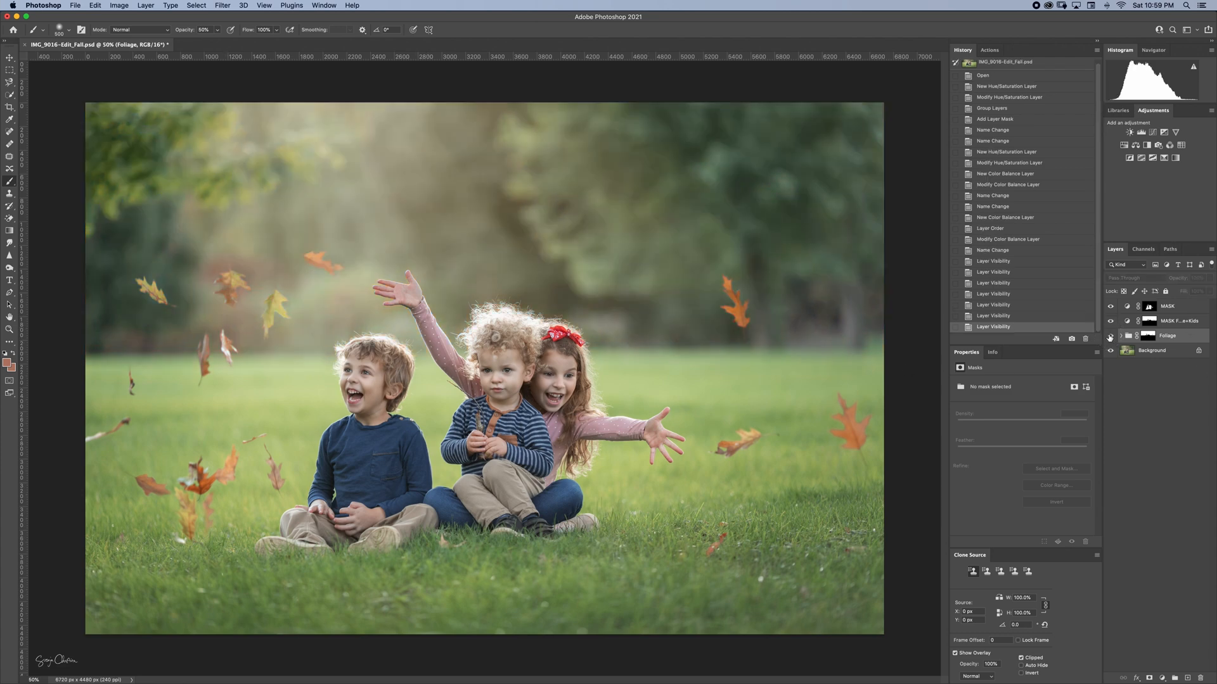
{"action": "left_click", "coordinate": [1110, 337]}
- Add a Selective Color layer above the Foliage group and set its Greens to Cyan -60, Magenta +51 and Yellow +51
{"action": "left_click", "coordinate": [1174, 158]}
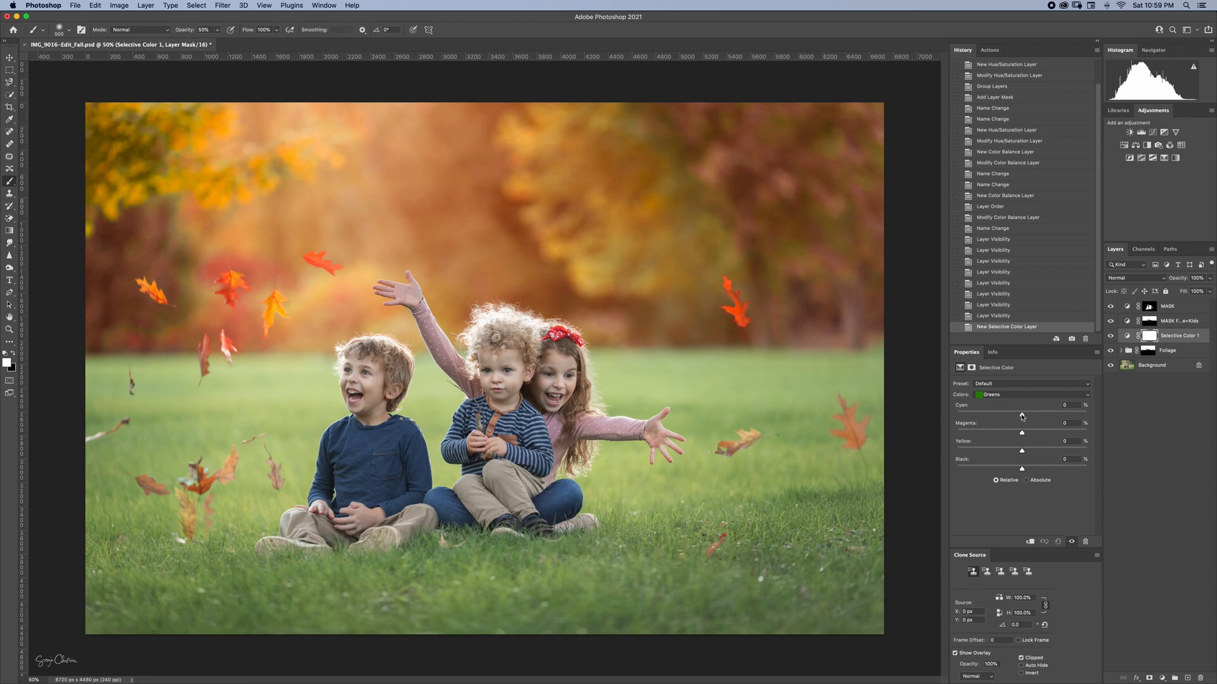
{"action": "left_click_drag", "start_coordinate": [1022, 416], "coordinate": [985, 416]}
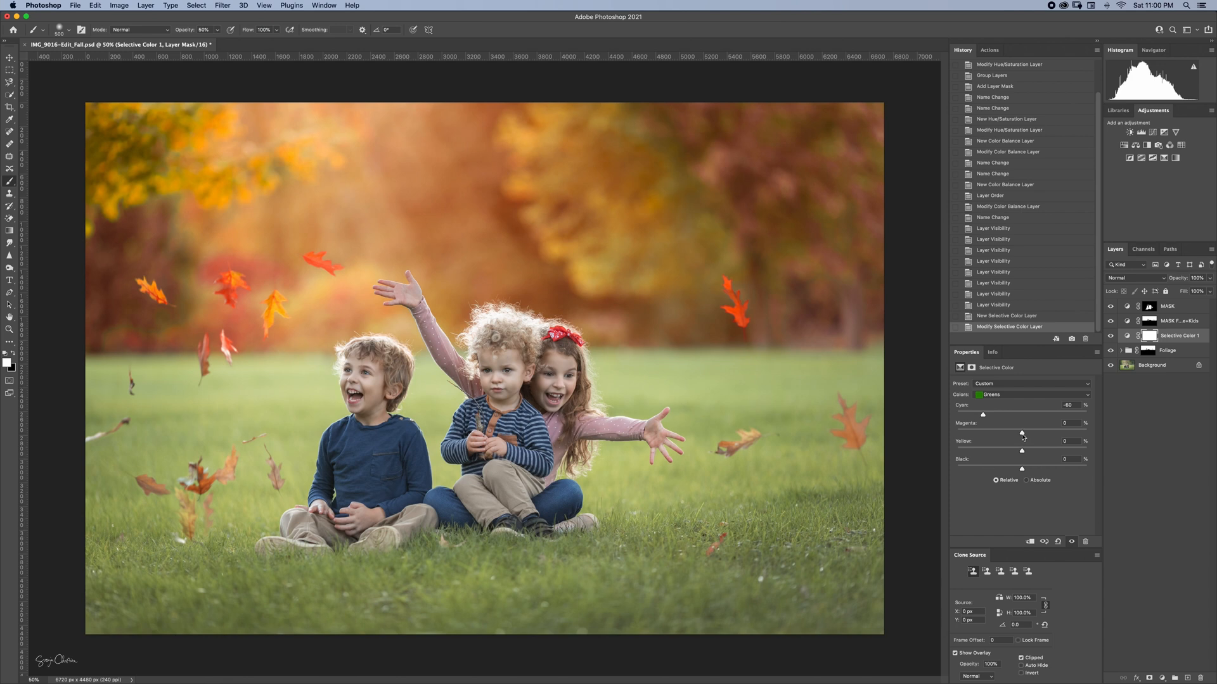
{"action": "left_click_drag", "start_coordinate": [1022, 434], "coordinate": [1055, 433]}
{"action": "left_click_drag", "start_coordinate": [1021, 455], "coordinate": [1056, 452]}
- Rename the Selective Color layer SC G
{"action": "left_click", "coordinate": [1168, 340]}
{"action": "double_click", "coordinate": [1169, 336]}
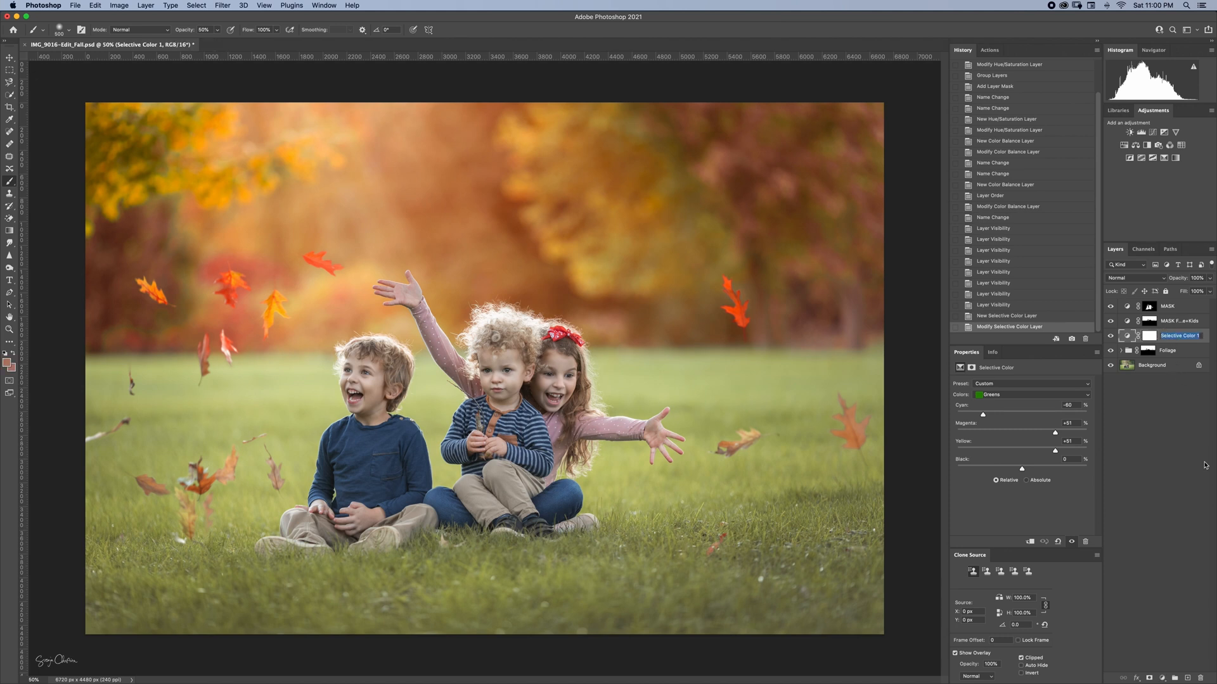
{"action": "type", "text": "SC G"}
{"action": "key", "text": "Return"}
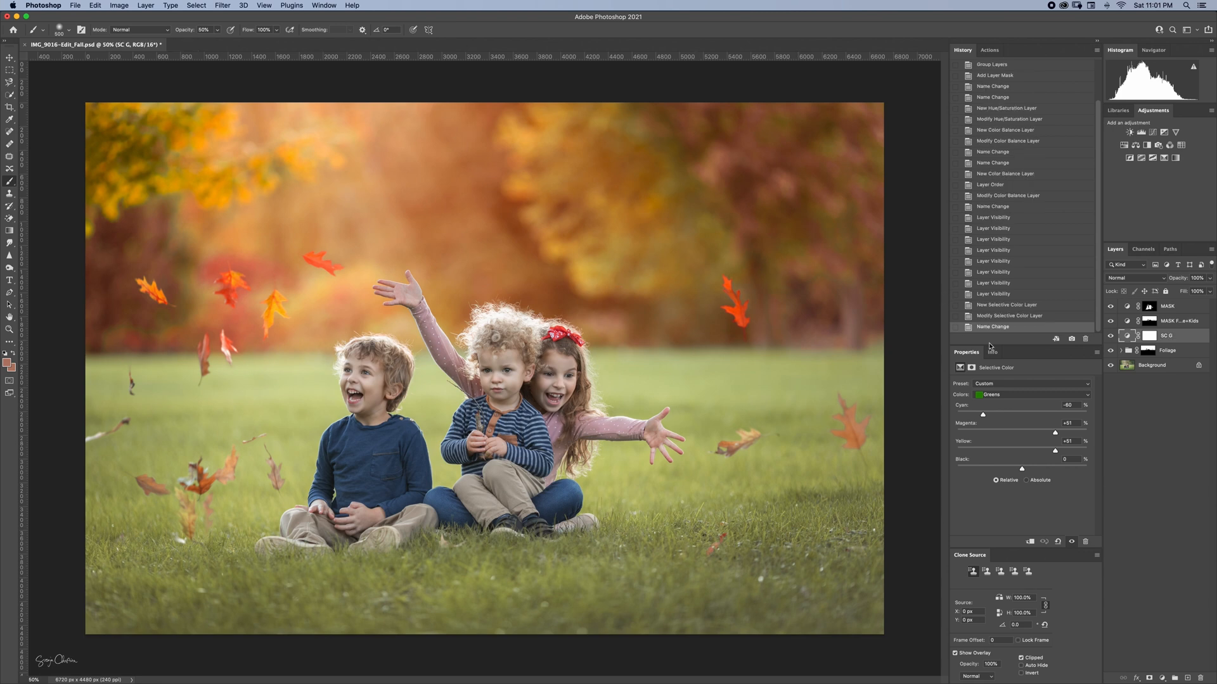
- Group the SC G layer and give the group an inverted copy of the Foliage group's mask
{"action": "key", "text": "super+g"}
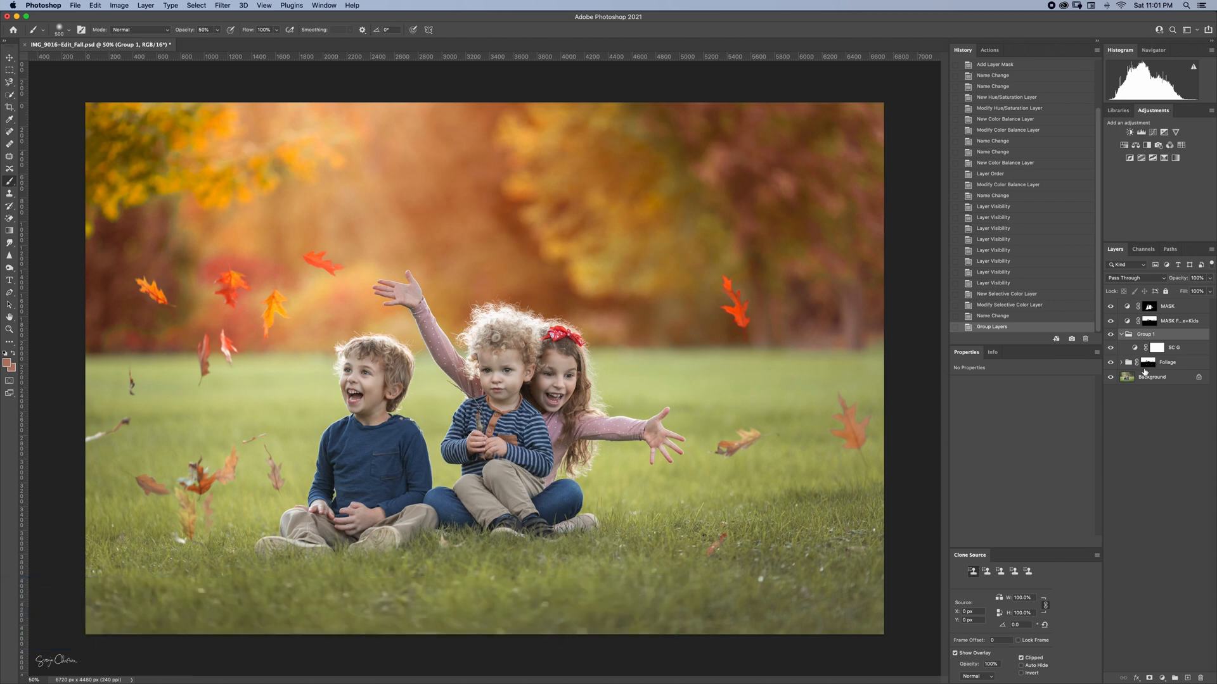
{"action": "left_click_drag", "start_coordinate": [1152, 365], "coordinate": [1149, 337]}
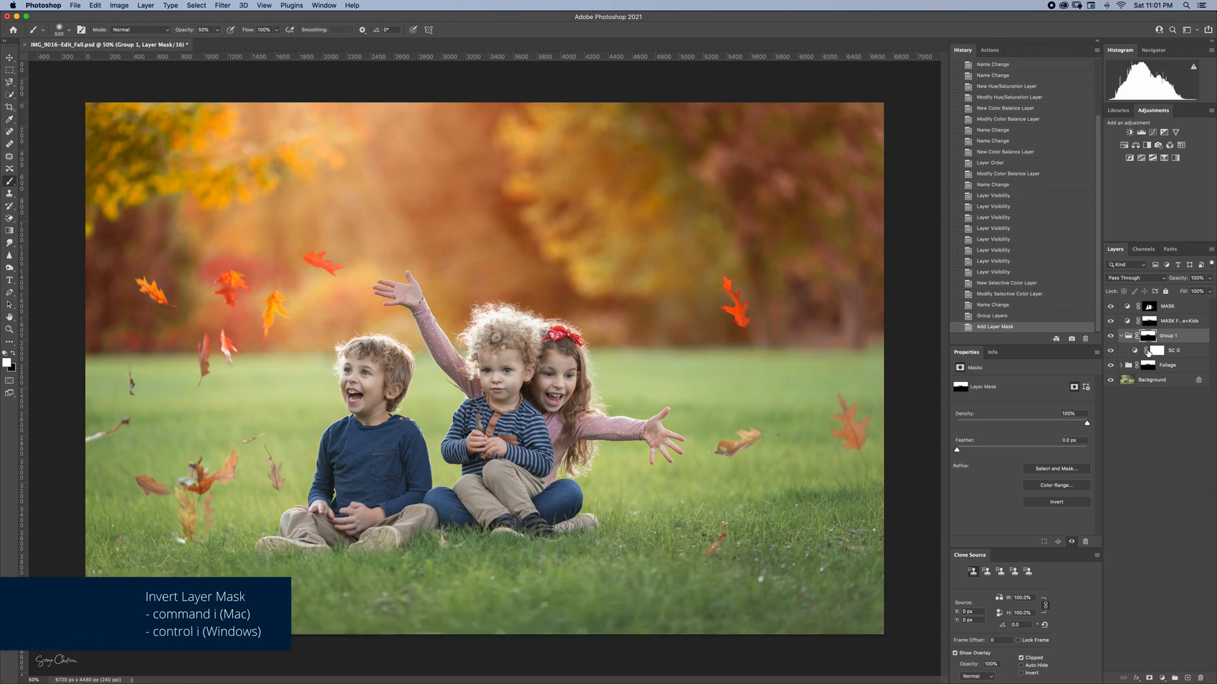
{"action": "key", "text": "super+i"}
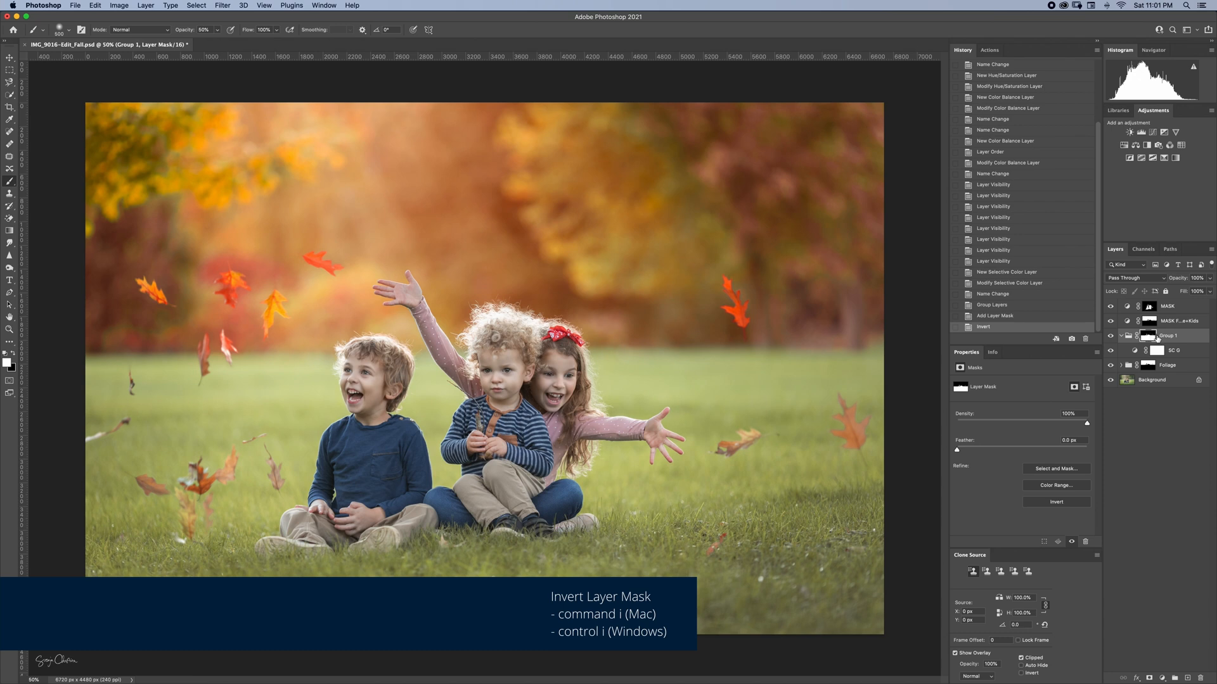
- Rename the group containing SC G to Grass
{"action": "double_click", "coordinate": [1167, 337]}
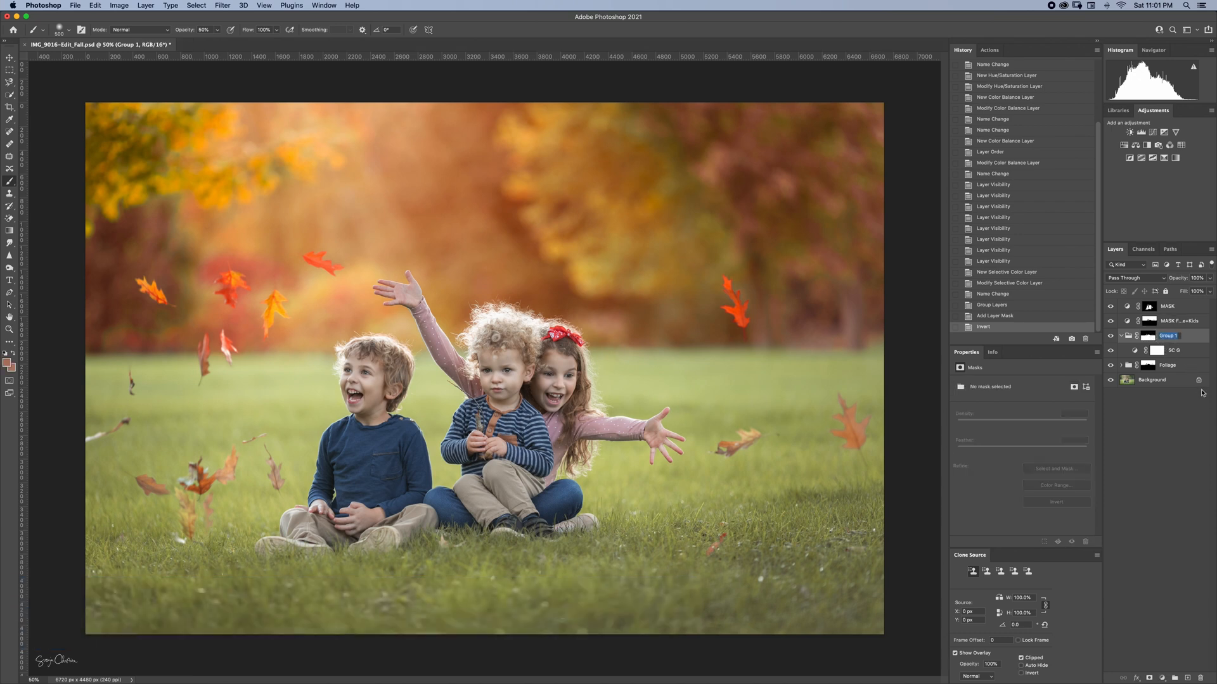
{"action": "type", "text": "Grass"}
{"action": "key", "text": "Return"}
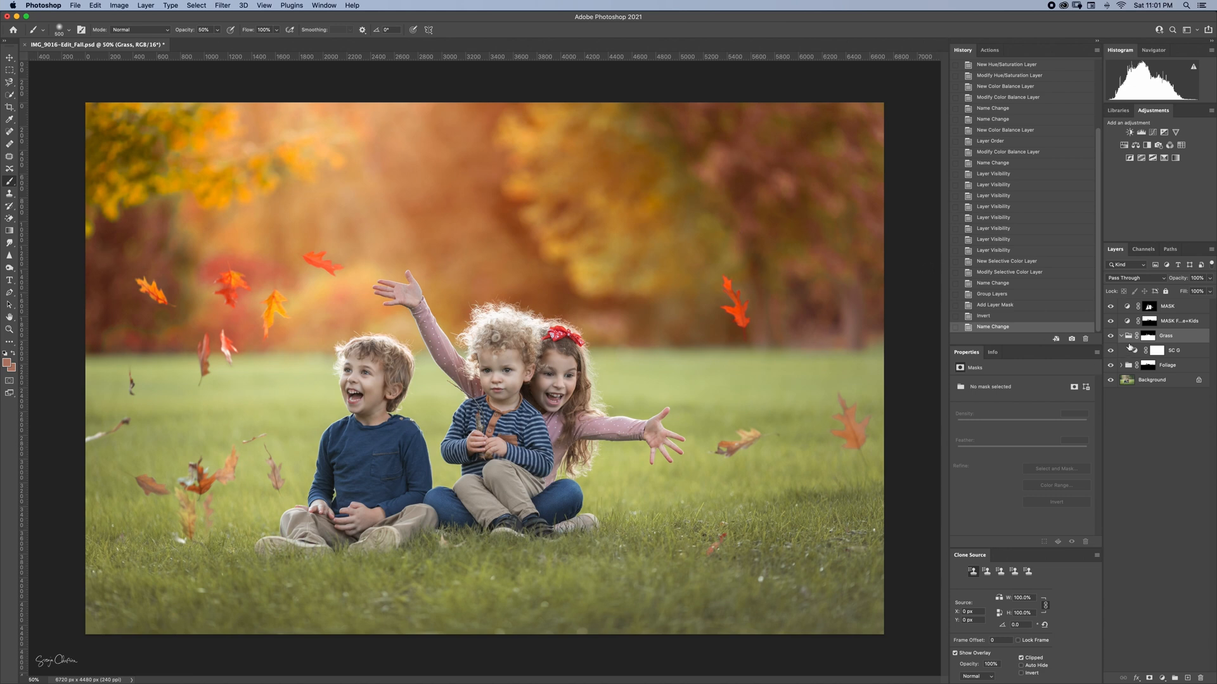
- Collapse the Grass group and toggle its visibility to compare the lawn with and without the adjustment
{"action": "left_click", "coordinate": [1121, 336]}
{"action": "left_click", "coordinate": [1110, 336]}
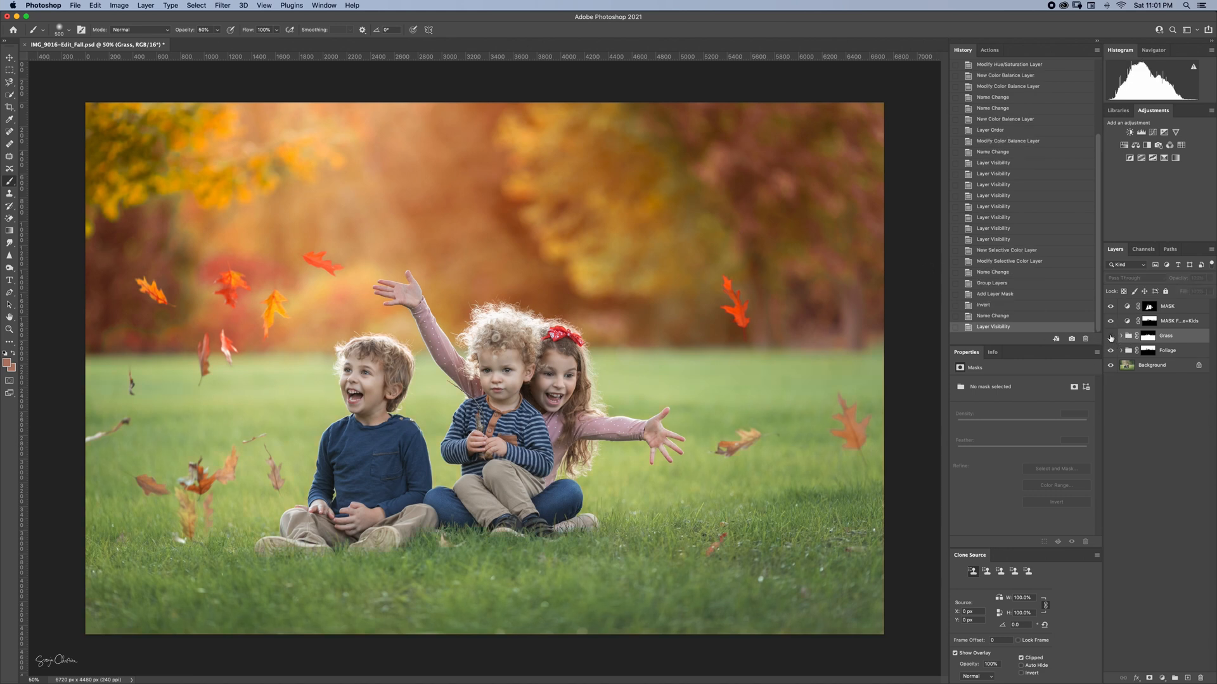
{"action": "left_click", "coordinate": [1109, 337]}
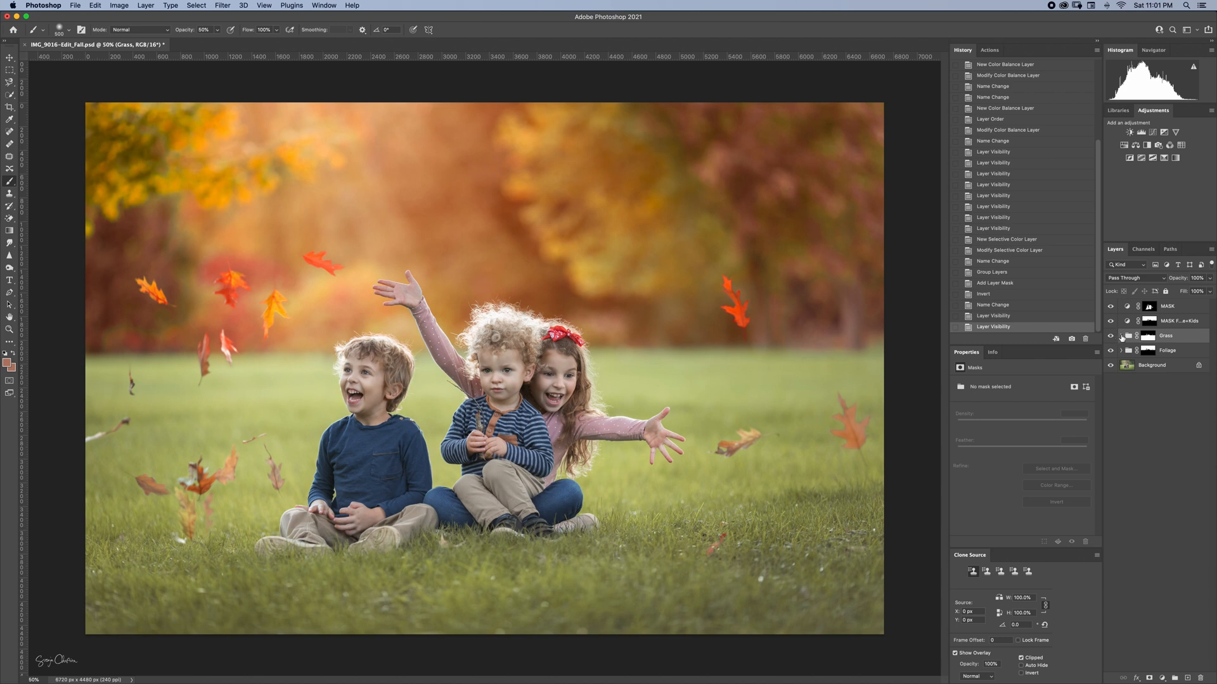
- Add a Curves layer above SC G in the Grass group and raise its red channel from input 163 to output 167
{"action": "left_click", "coordinate": [1121, 336]}
{"action": "left_click", "coordinate": [1135, 351]}
{"action": "left_click", "coordinate": [1153, 132]}
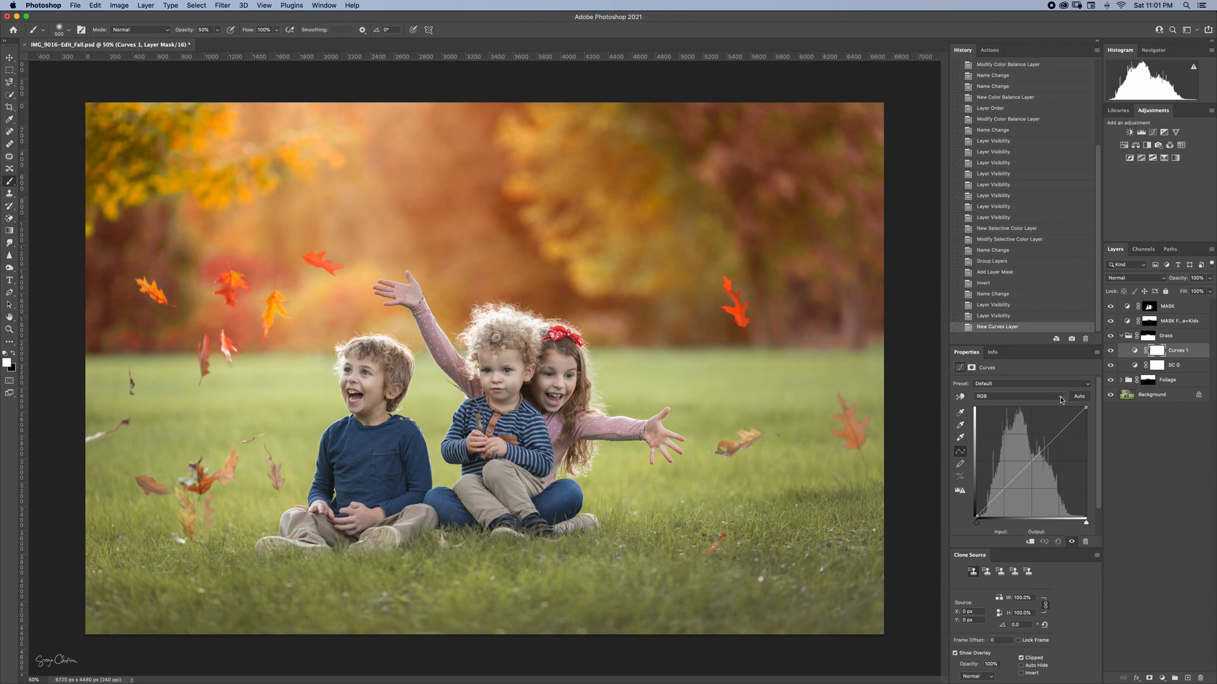
{"action": "left_click", "coordinate": [1060, 397]}
{"action": "left_click", "coordinate": [1040, 402]}
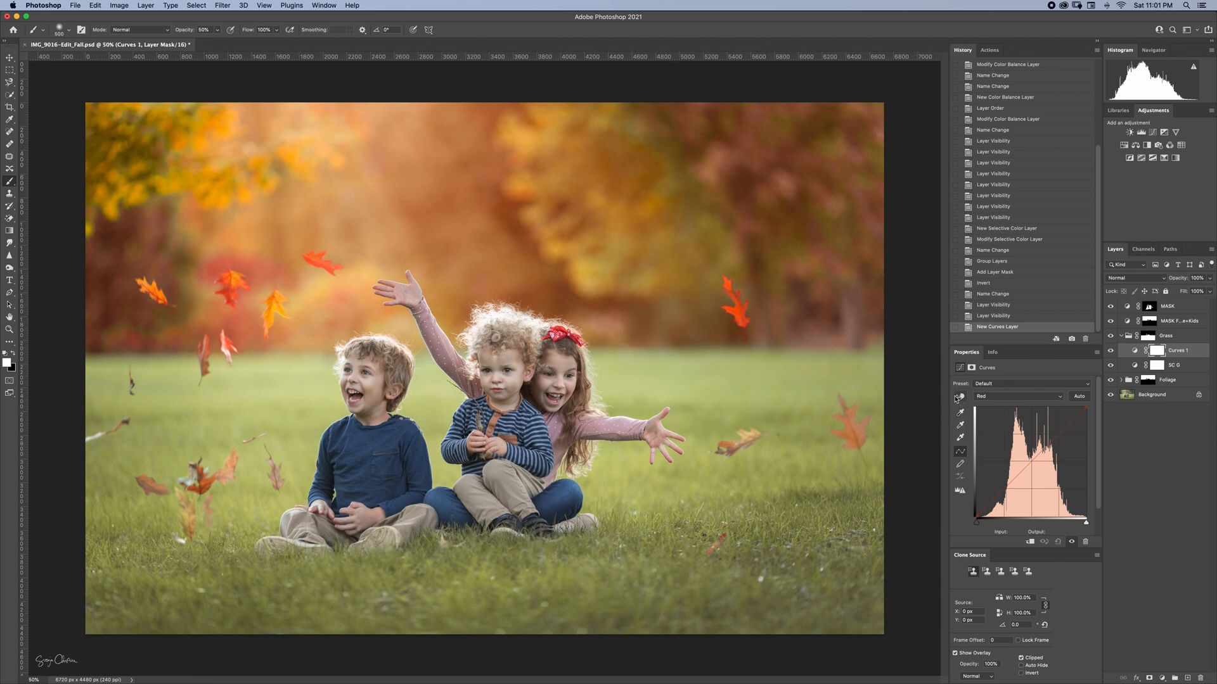
{"action": "left_click", "coordinate": [958, 412]}
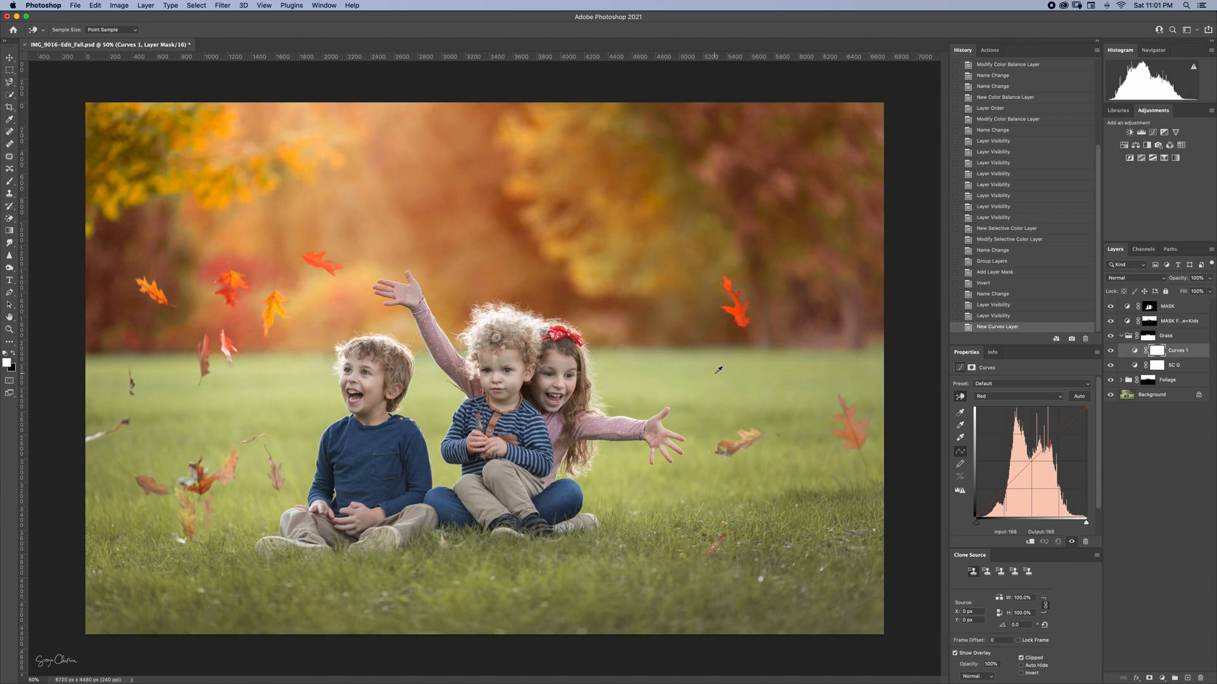
{"action": "left_click_drag", "start_coordinate": [713, 372], "coordinate": [699, 375]}
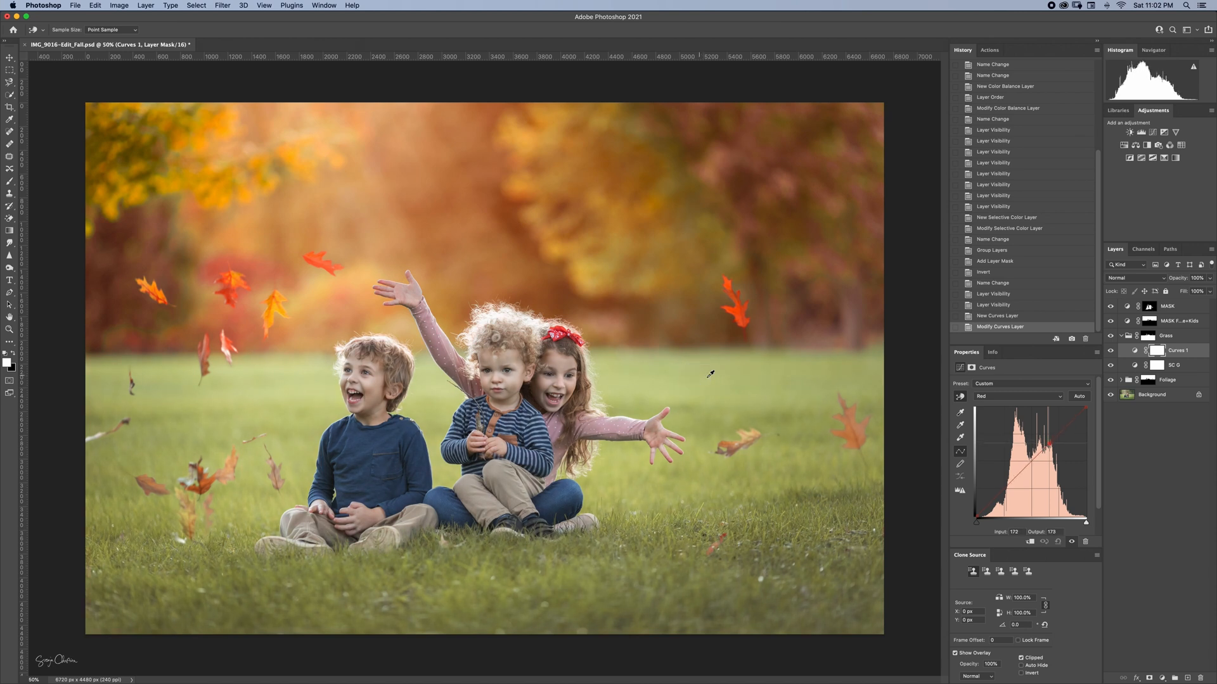
{"action": "left_click_drag", "start_coordinate": [1049, 443], "coordinate": [1046, 446]}
{"action": "left_click", "coordinate": [1110, 351]}
{"action": "left_click", "coordinate": [1111, 351]}
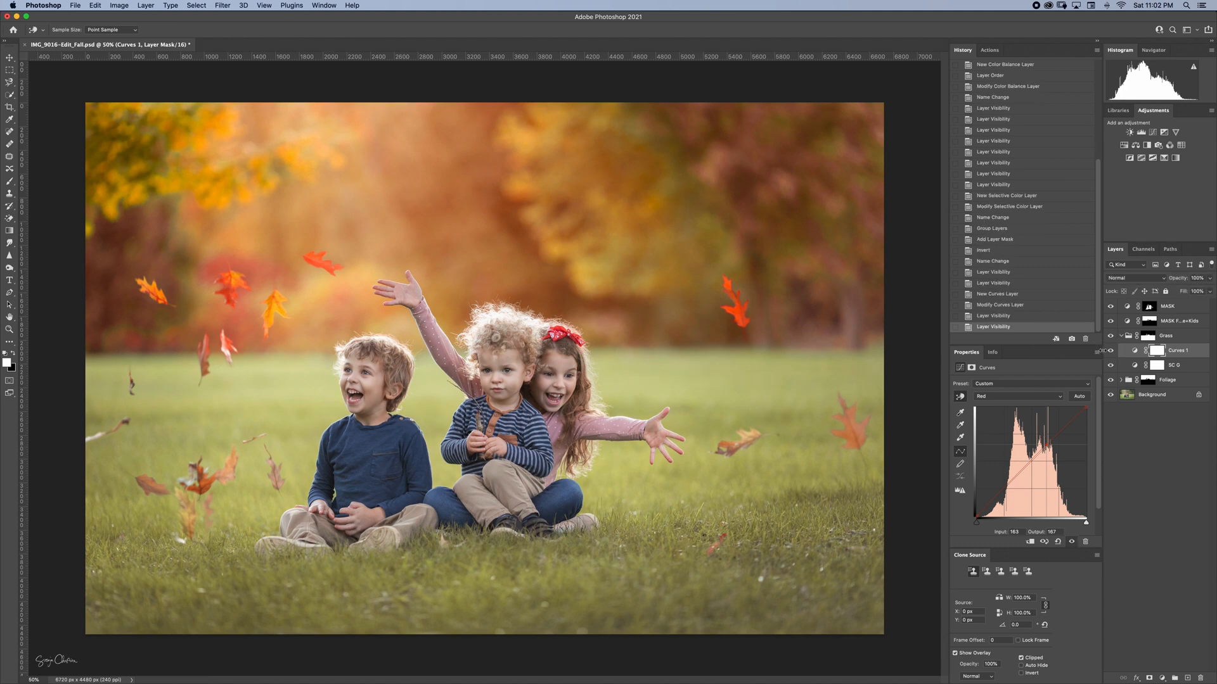
- Lower the Curves layer's blue channel slightly at about input 150 and compare the grass with and without the adjustment
{"action": "left_click", "coordinate": [1052, 397]}
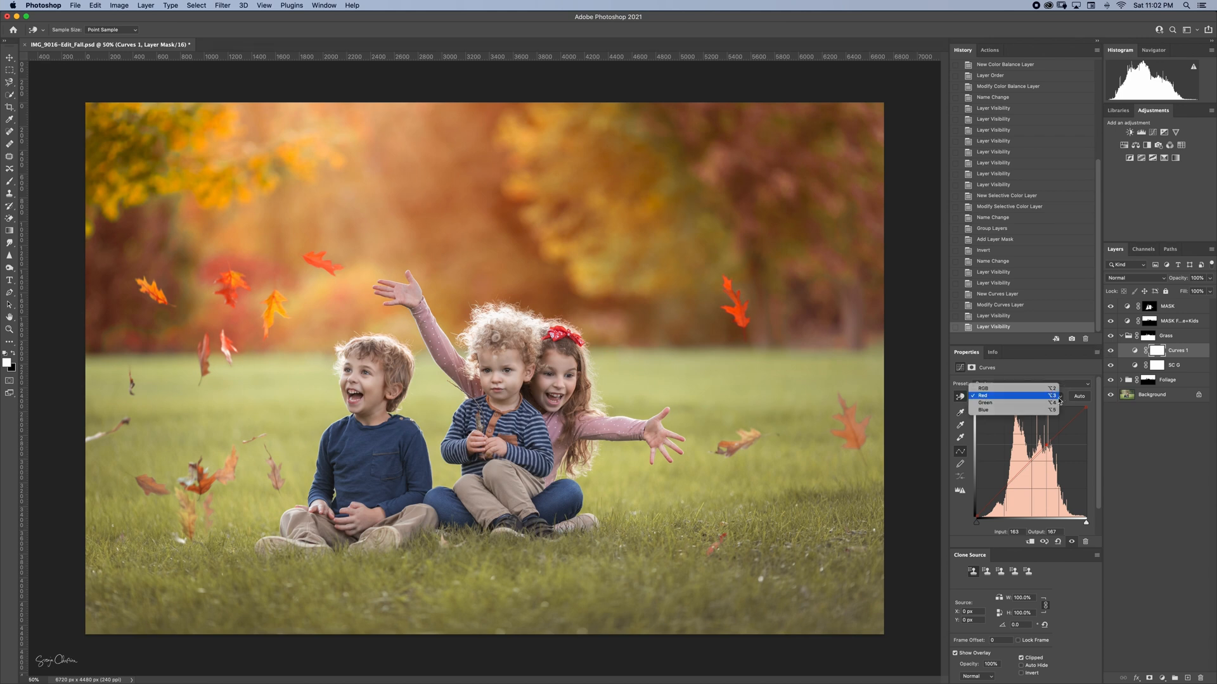
{"action": "left_click", "coordinate": [1039, 421]}
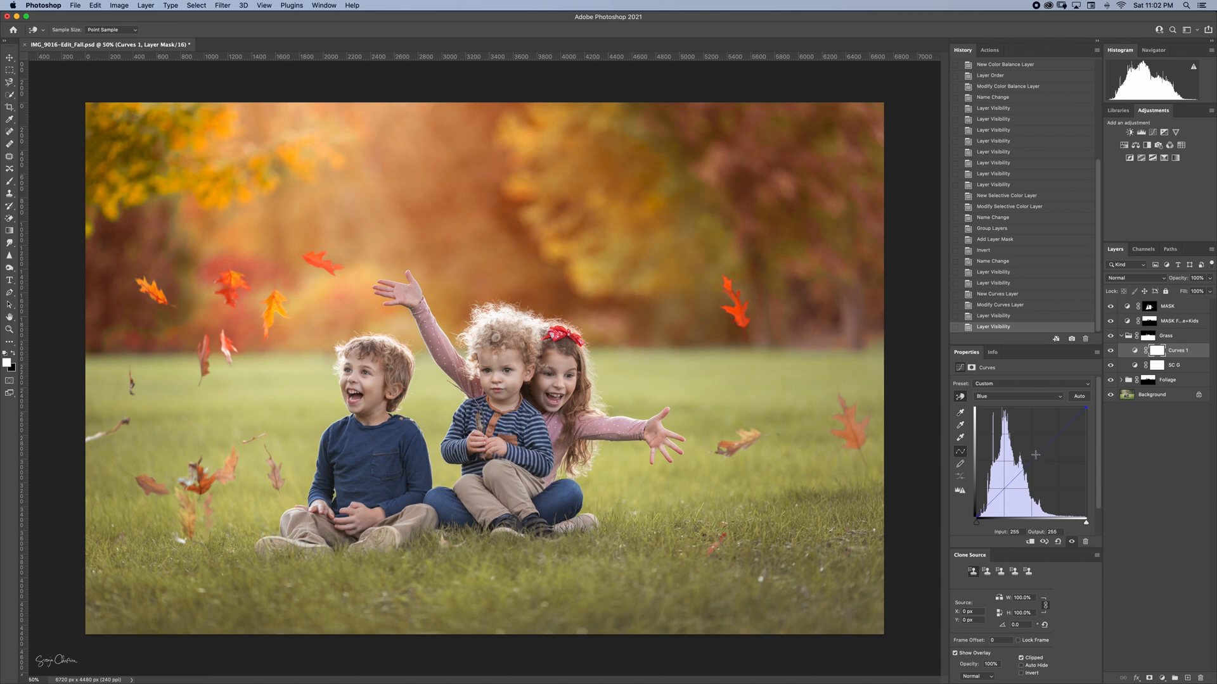
{"action": "left_click_drag", "start_coordinate": [1037, 455], "coordinate": [1041, 450]}
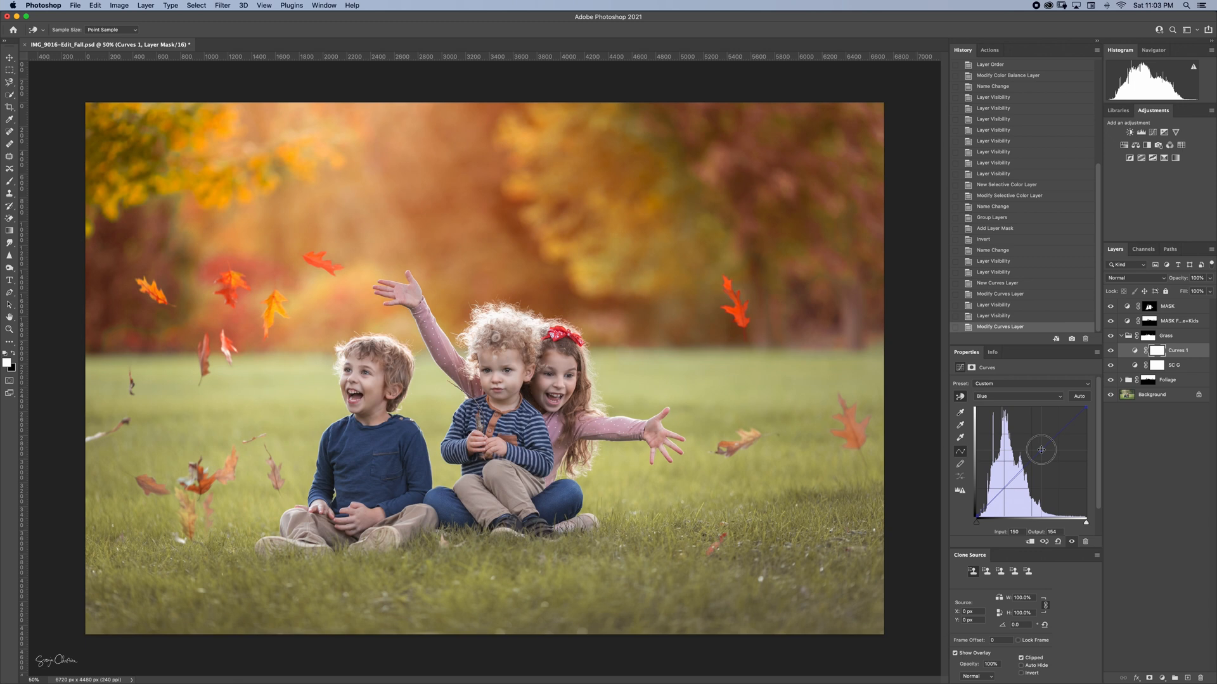
{"action": "left_click_drag", "start_coordinate": [1041, 450], "coordinate": [1041, 455]}
{"action": "left_click", "coordinate": [1110, 351]}
{"action": "left_click", "coordinate": [1110, 350]}
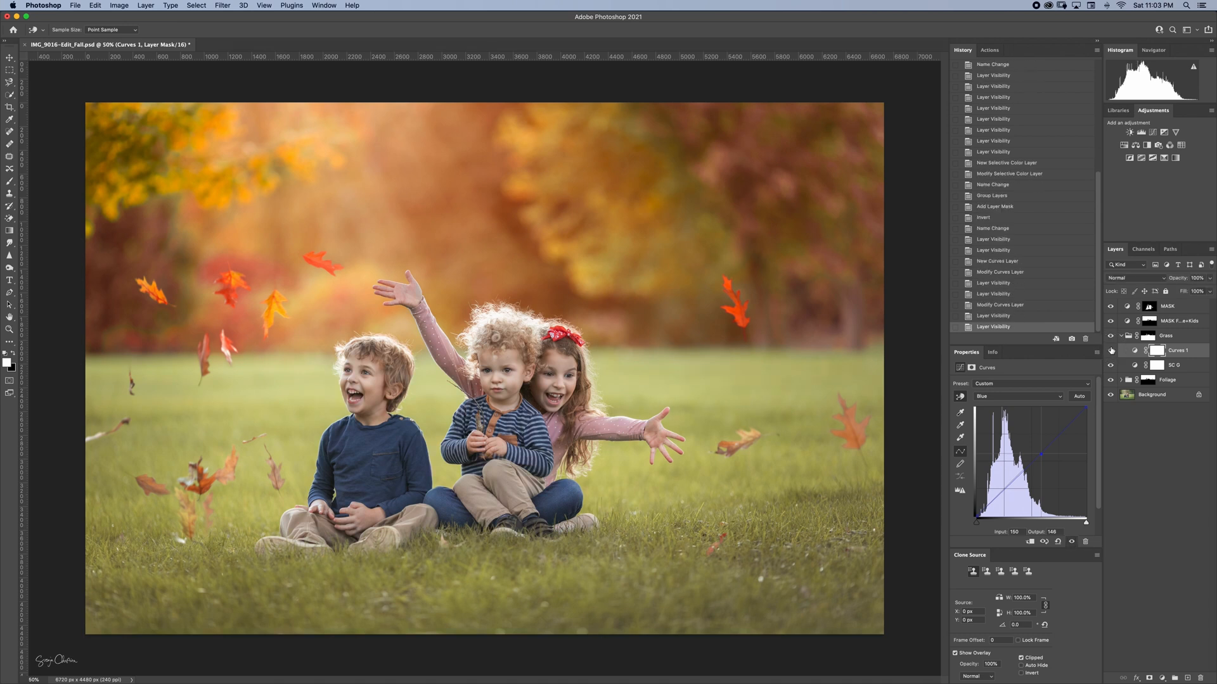
{"action": "left_click", "coordinate": [1110, 351]}
{"action": "left_click", "coordinate": [1110, 351]}
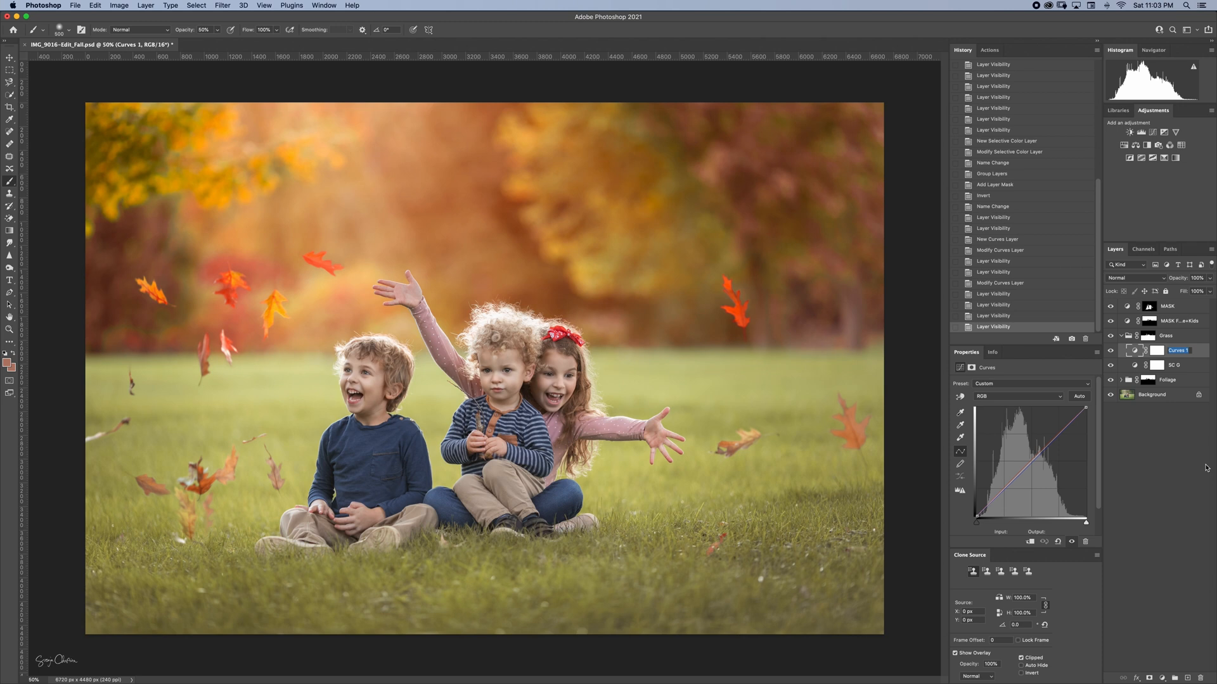
- Rename the Curves layer C warmth and collapse the Grass group
{"action": "type", "text": "C warmth"}
{"action": "key", "text": "Return"}
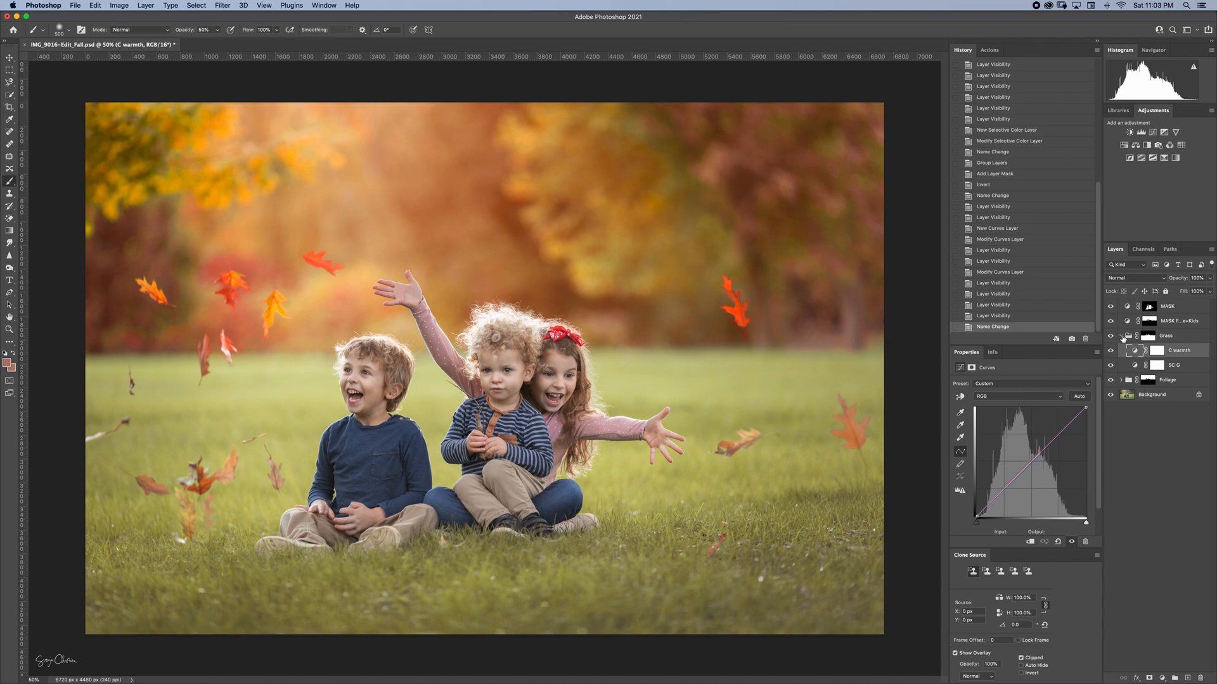
{"action": "left_click", "coordinate": [1122, 336]}
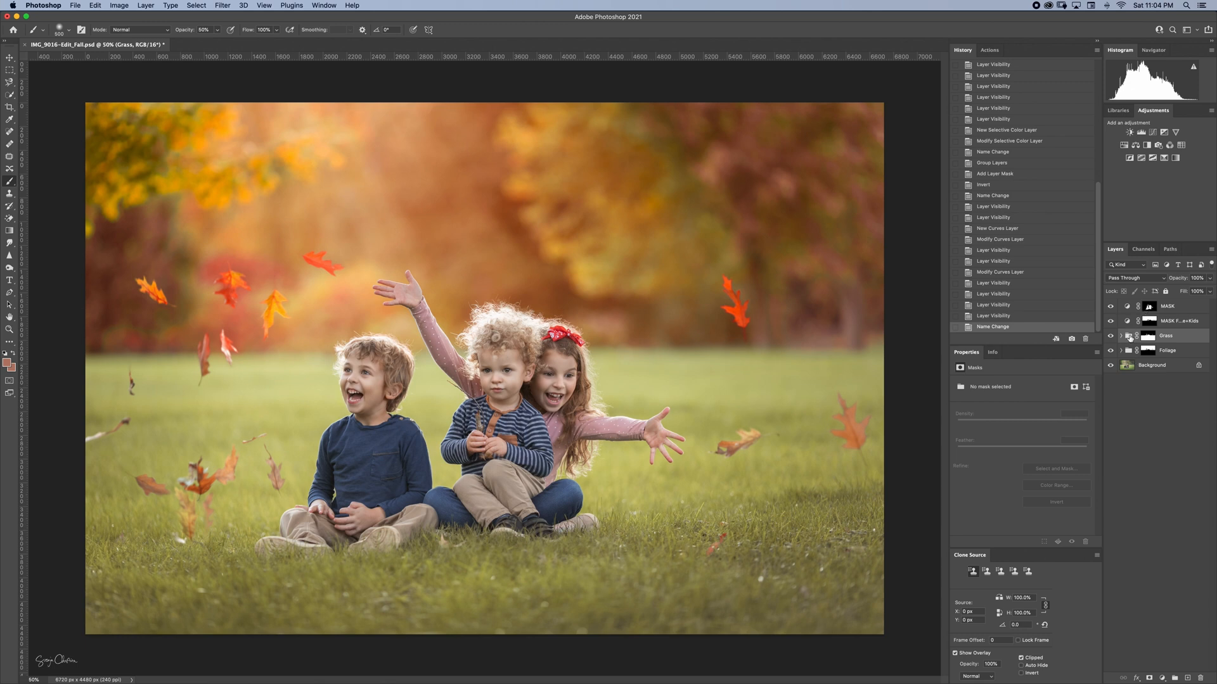
- Add a Color Balance layer above the Grass group with midtones at red +21, magenta -5 and yellow -36
{"action": "left_click", "coordinate": [1135, 145]}
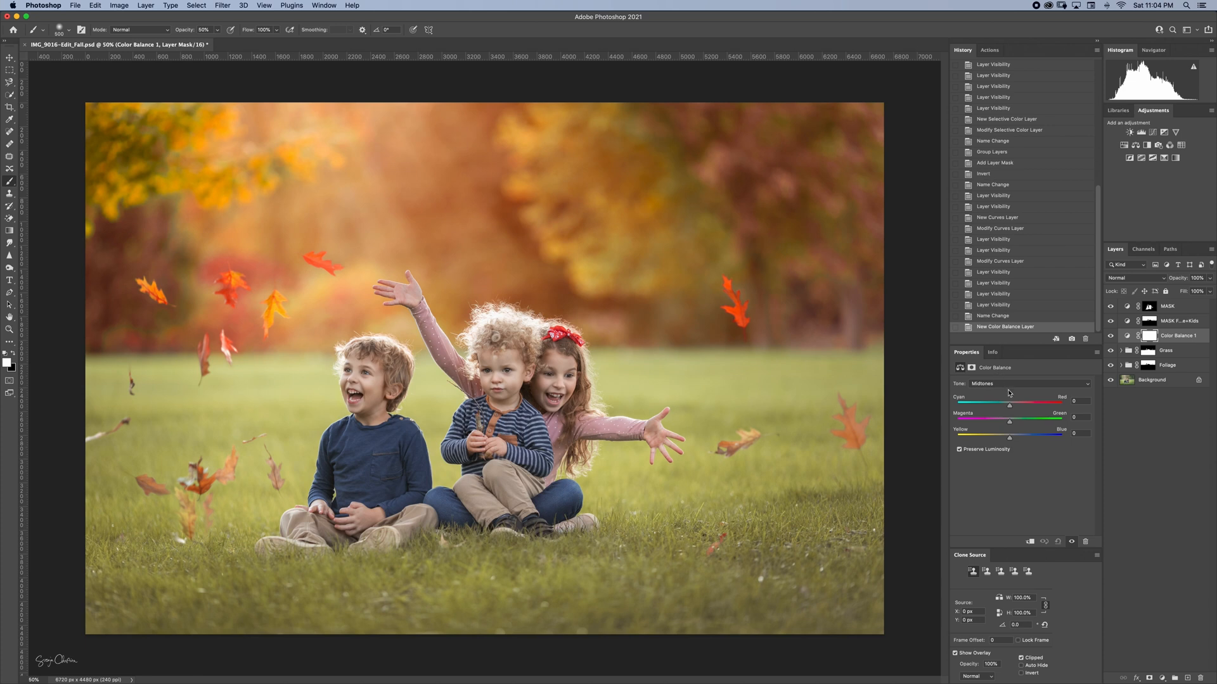
{"action": "left_click_drag", "start_coordinate": [1009, 406], "coordinate": [1020, 408]}
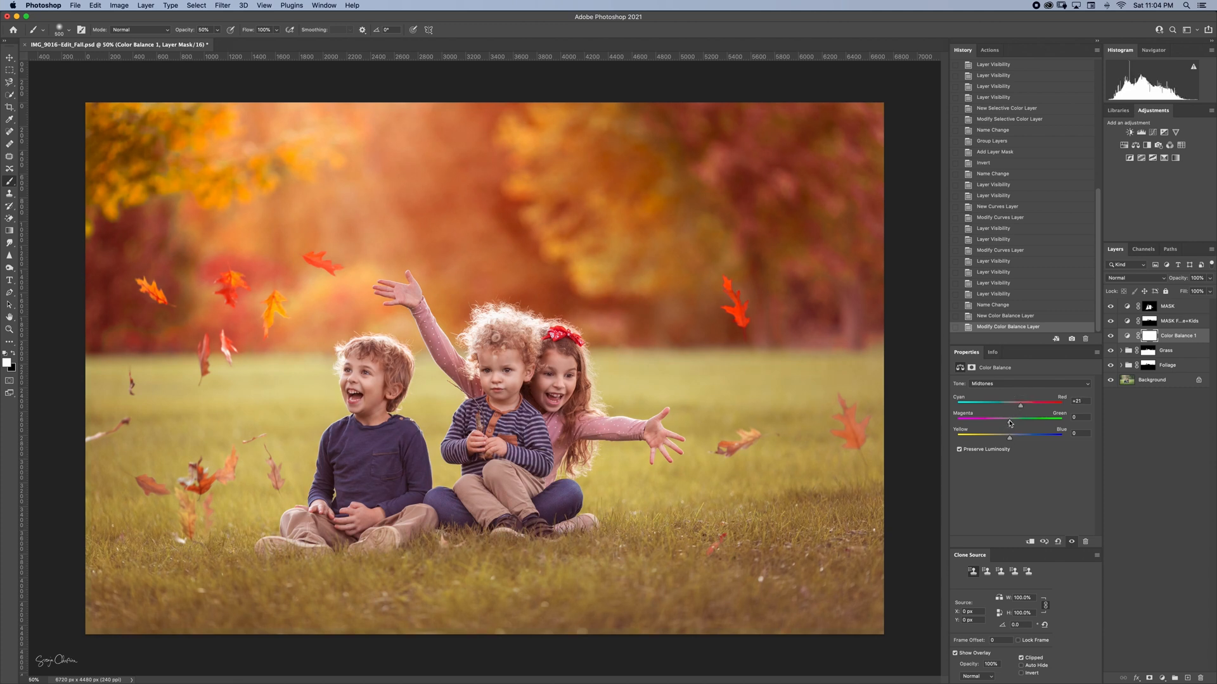
{"action": "left_click_drag", "start_coordinate": [1009, 423], "coordinate": [992, 445]}
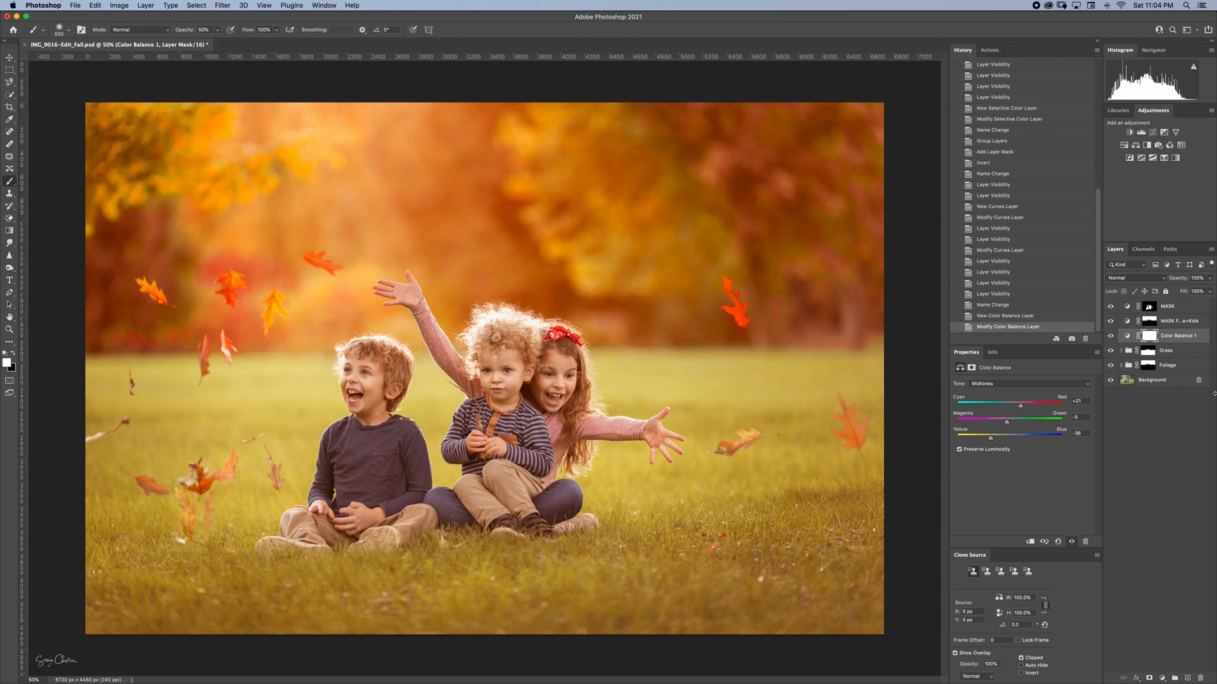
- Set the Color Balance highlights to red +8 and yellow -11
{"action": "left_click", "coordinate": [1087, 384]}
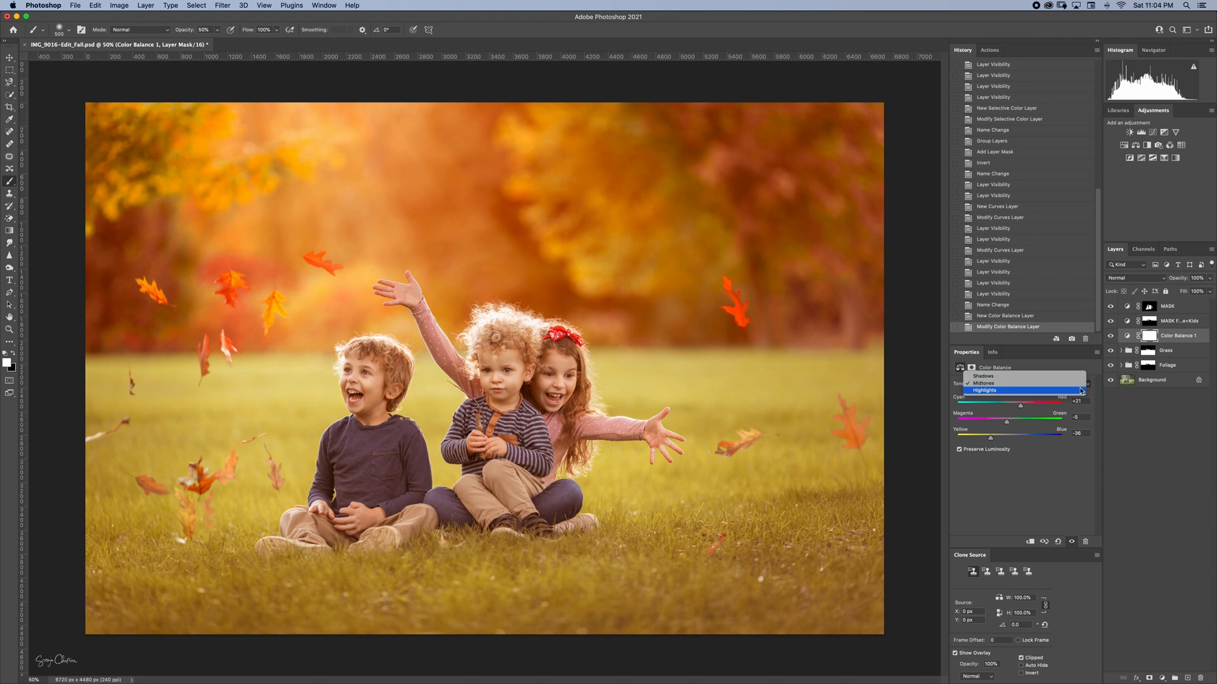
{"action": "left_click", "coordinate": [1081, 391]}
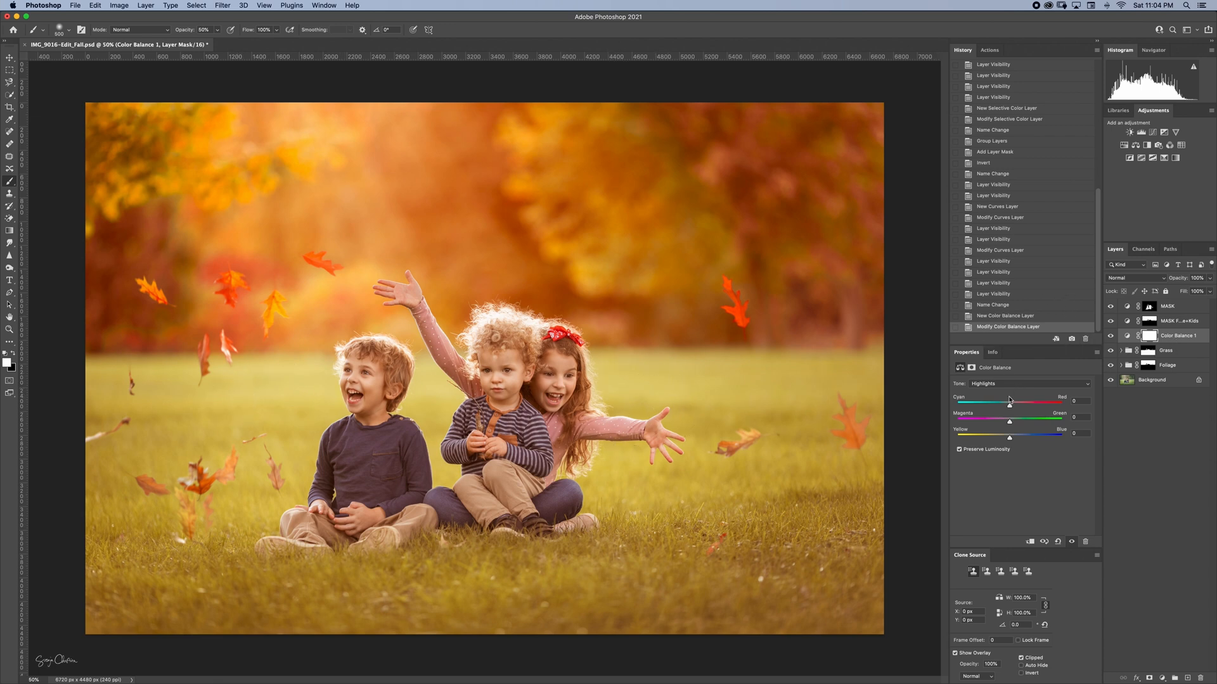
{"action": "left_click_drag", "start_coordinate": [1009, 407], "coordinate": [1014, 408]}
{"action": "left_click_drag", "start_coordinate": [1010, 440], "coordinate": [1003, 440]}
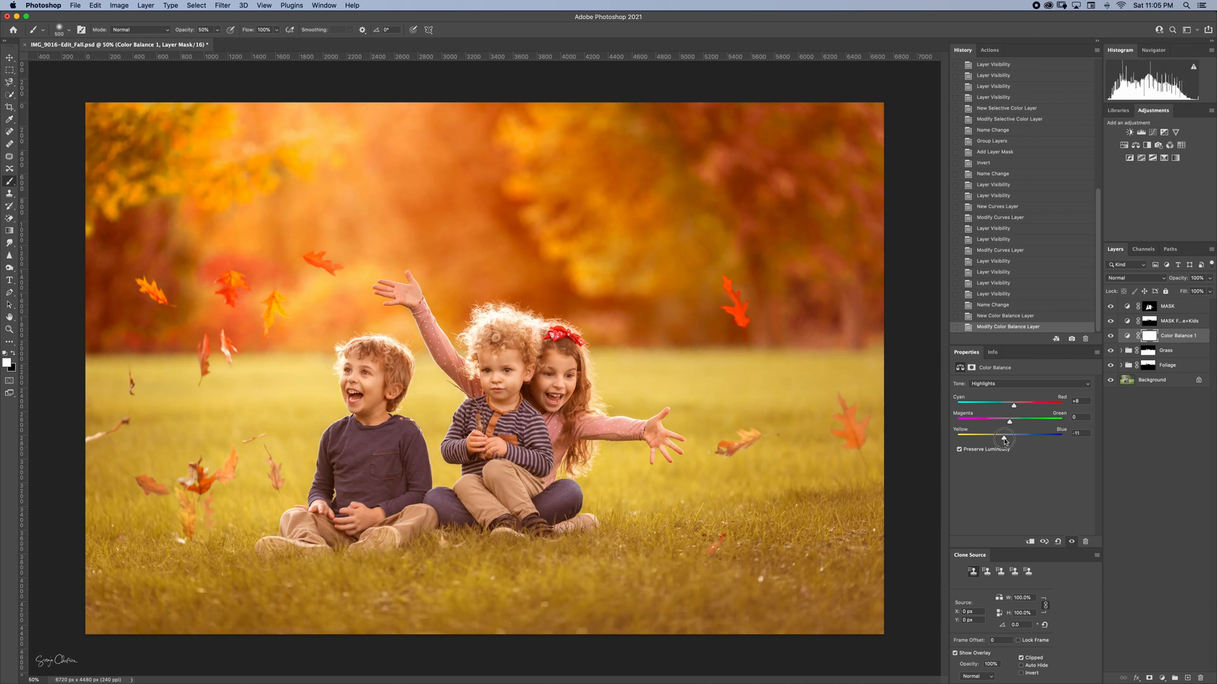
- Rename the Color Balance layer CB M,H warmth and invert its layer mask to black
{"action": "double_click", "coordinate": [1176, 338]}
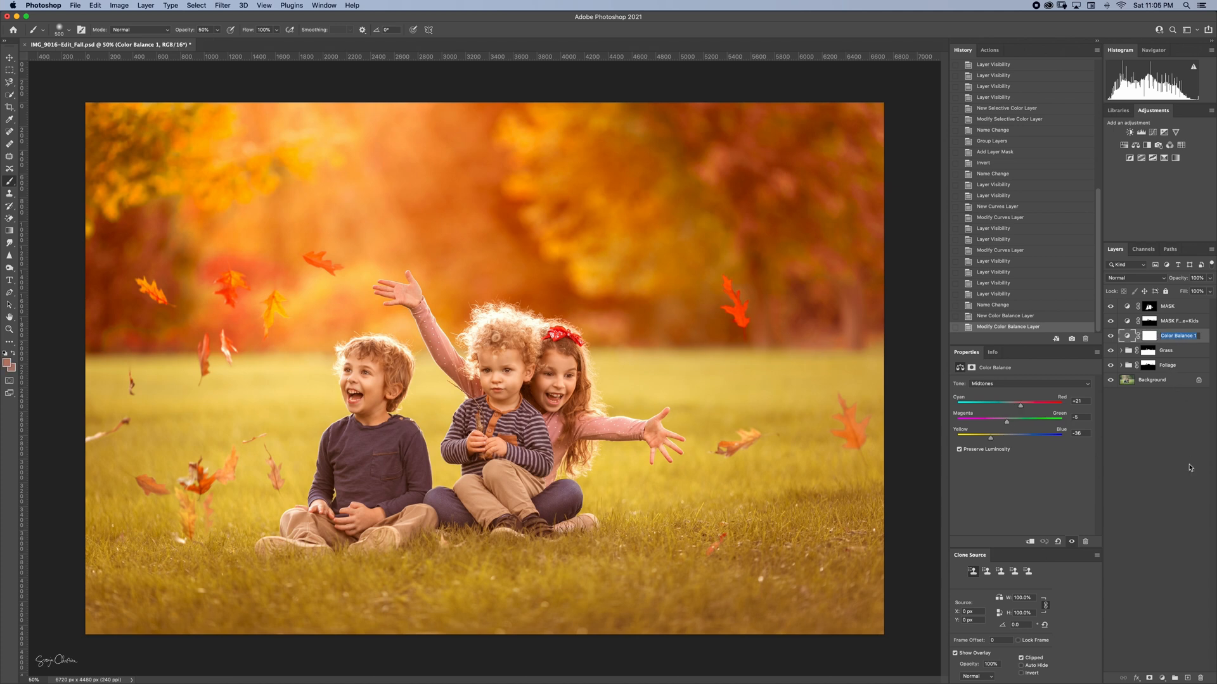
{"action": "type", "text": "CB M,H warmth"}
{"action": "key", "text": "Return"}
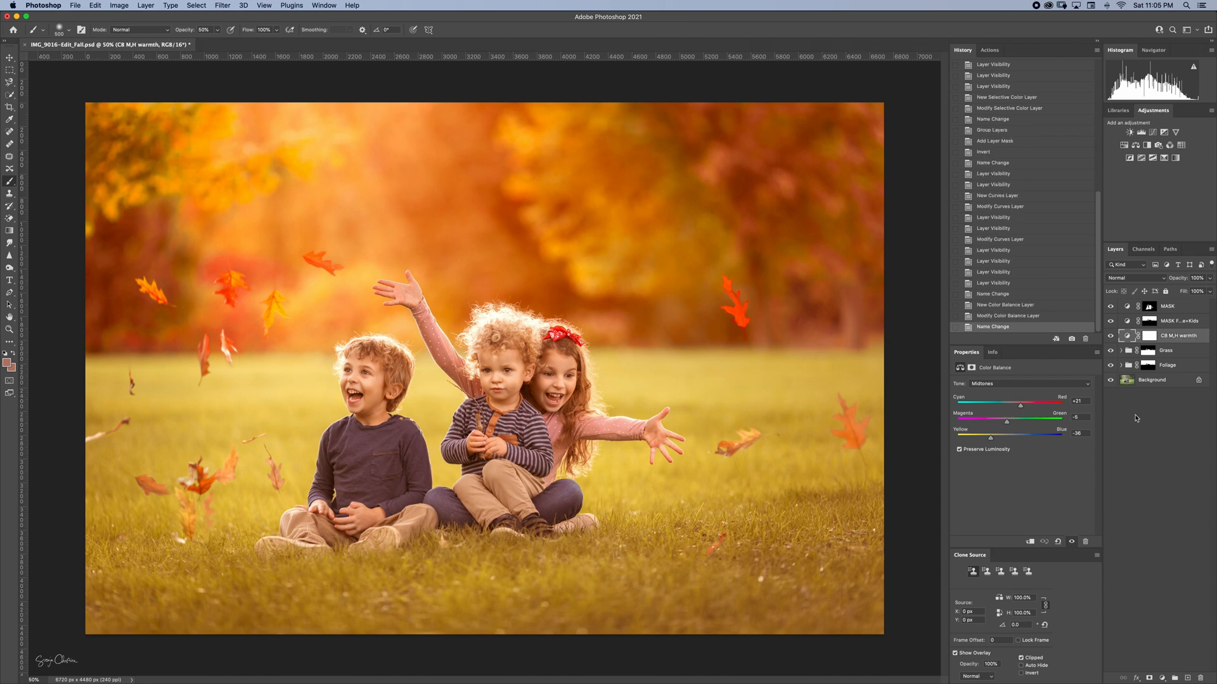
{"action": "left_click", "coordinate": [1149, 336]}
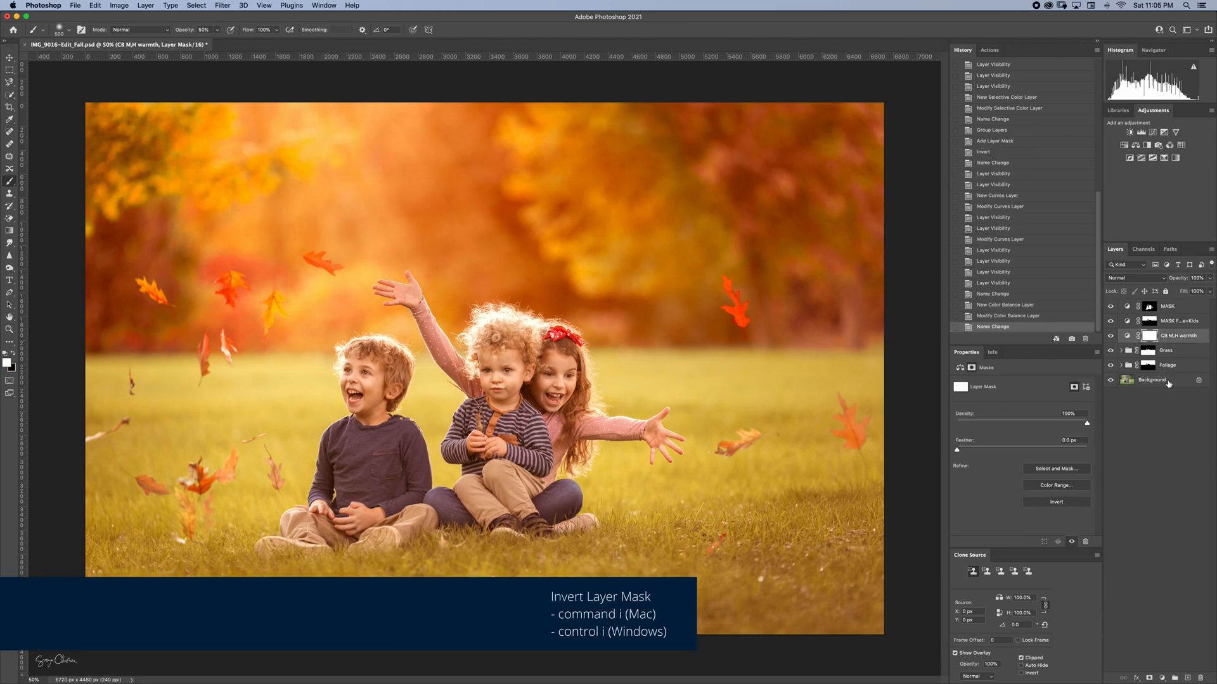
{"action": "key", "text": "super+i"}
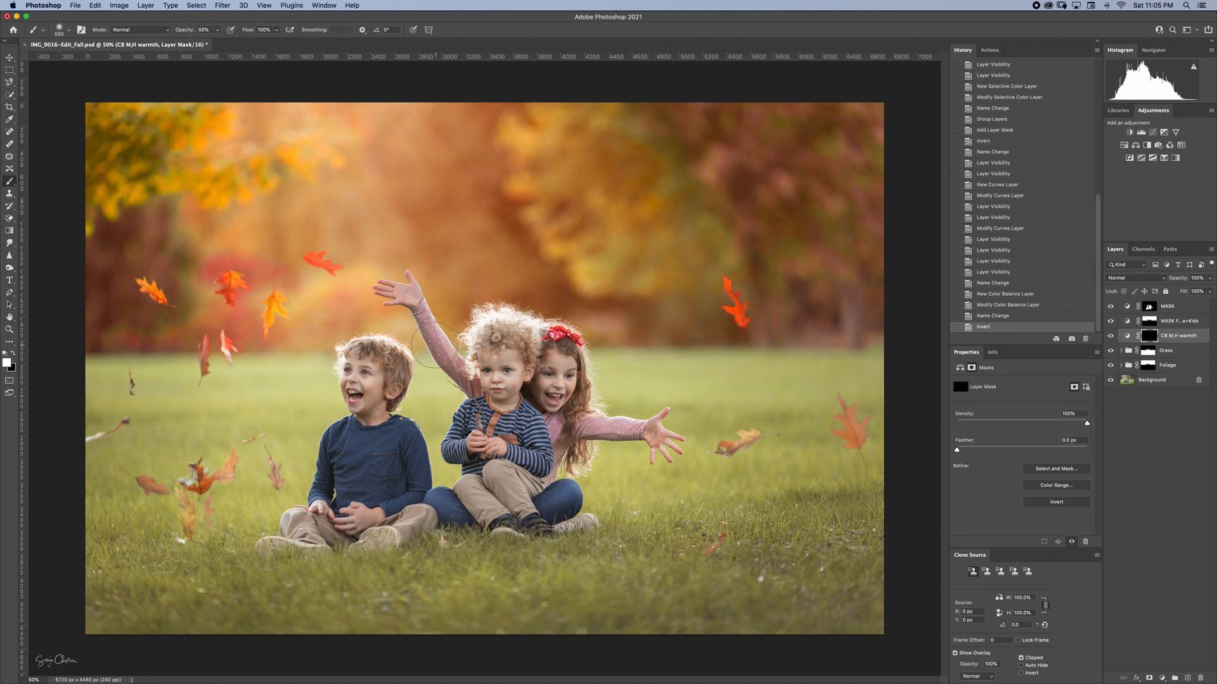
- Paint white along the whole horizon on the CB M,H warmth mask with a 700 px brush at 30% opacity
{"action": "key", "text": "bracketright"}
{"action": "key", "text": "bracketright"}
{"action": "mouse_move", "coordinate": [746, 378]}
{"action": "left_mouse_down"}
{"action": "mouse_move", "coordinate": [758, 380]}
{"action": "mouse_move", "coordinate": [374, 370]}
{"action": "mouse_move", "coordinate": [241, 379]}
{"action": "left_mouse_up"}
{"action": "key", "text": "ctrl+z"}
{"action": "key", "text": "3"}
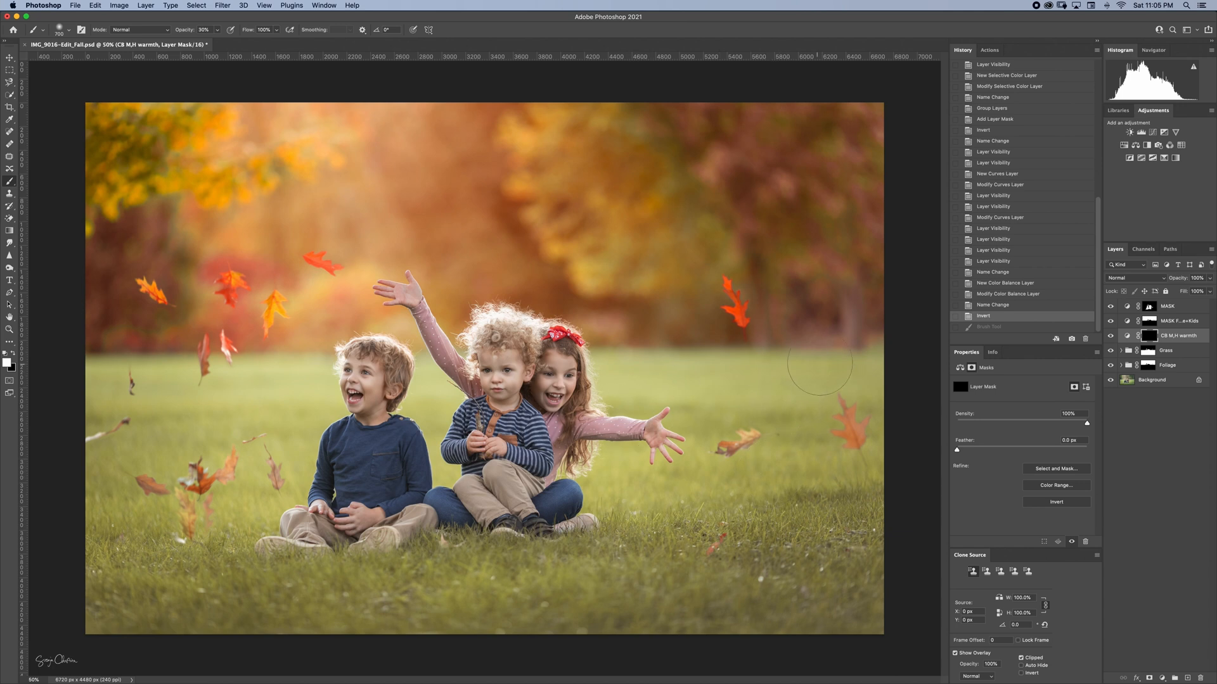
{"action": "mouse_move", "coordinate": [860, 371]}
{"action": "left_mouse_down"}
{"action": "mouse_move", "coordinate": [247, 379]}
{"action": "mouse_move", "coordinate": [70, 367]}
{"action": "left_mouse_up"}
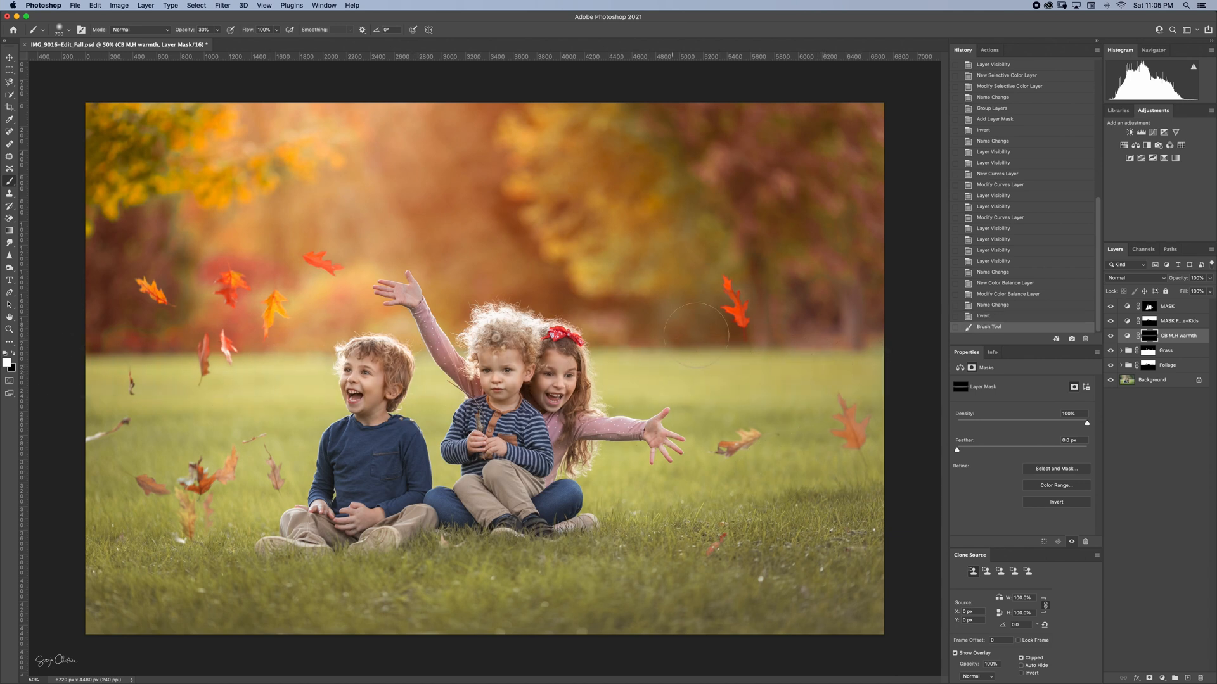
- Build up the warmth along the far edge of the grass with repeated white brush strokes at 10% opacity on the mask
{"action": "key", "text": "1"}
{"action": "left_click_drag", "start_coordinate": [444, 374], "coordinate": [193, 396]}
{"action": "mouse_move", "coordinate": [660, 375]}
{"action": "left_mouse_down"}
{"action": "mouse_move", "coordinate": [431, 396]}
{"action": "mouse_move", "coordinate": [190, 396]}
{"action": "mouse_move", "coordinate": [238, 390]}
{"action": "left_mouse_up"}
{"action": "mouse_move", "coordinate": [759, 383]}
{"action": "left_mouse_down"}
{"action": "mouse_move", "coordinate": [247, 377]}
{"action": "mouse_move", "coordinate": [209, 393]}
{"action": "left_mouse_up"}
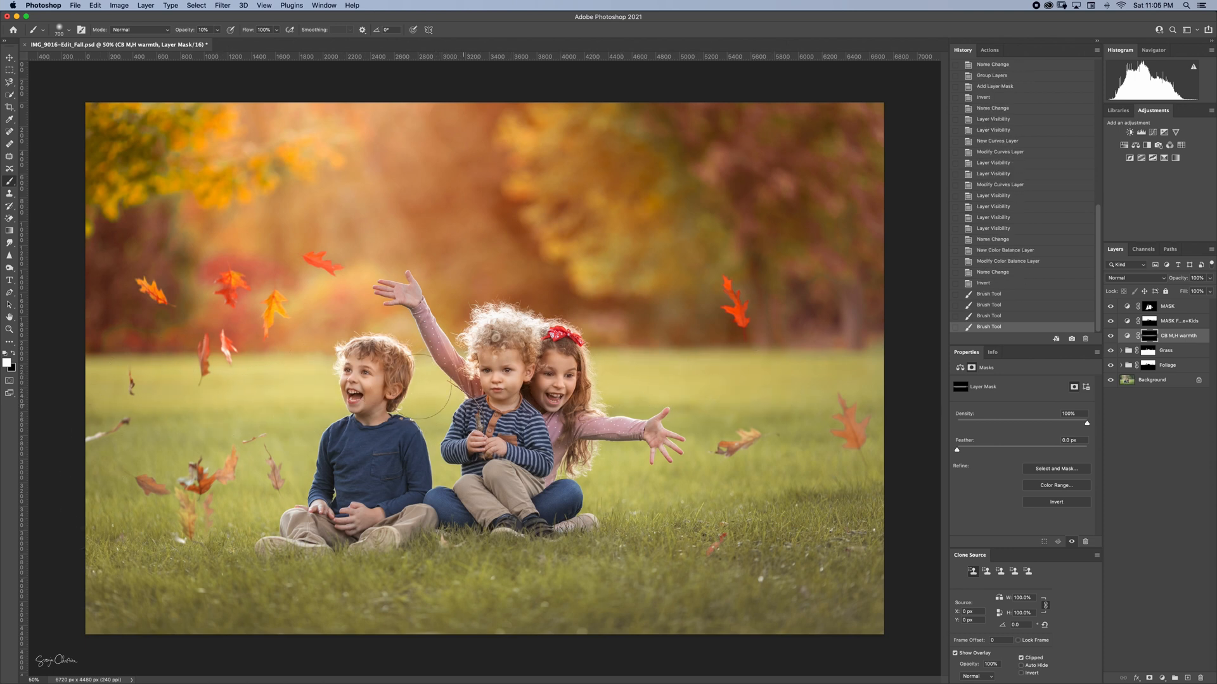
{"action": "left_click", "coordinate": [428, 381]}
{"action": "left_click", "coordinate": [428, 379]}
{"action": "left_click", "coordinate": [251, 382]}
{"action": "left_click", "coordinate": [309, 382]}
{"action": "left_click", "coordinate": [228, 369]}
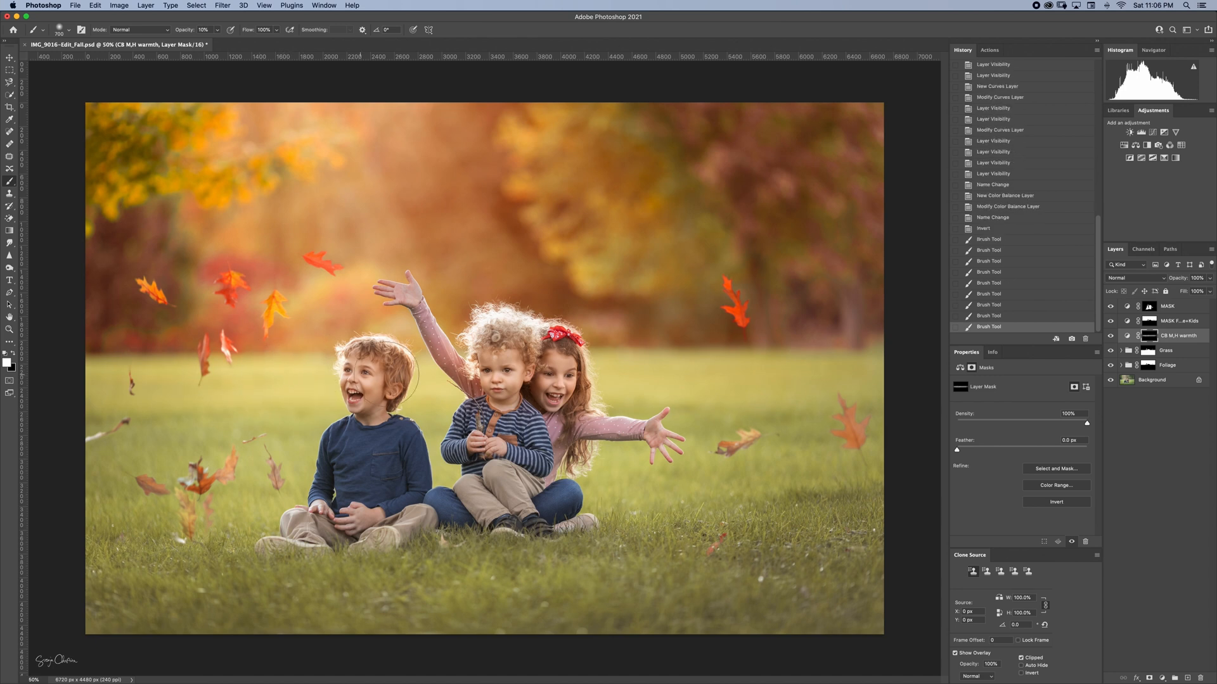
{"action": "left_click", "coordinate": [387, 372]}
{"action": "left_click", "coordinate": [403, 374]}
{"action": "left_click", "coordinate": [409, 374]}
{"action": "left_click", "coordinate": [431, 374]}
{"action": "left_click", "coordinate": [444, 374]}
{"action": "left_click", "coordinate": [584, 370]}
{"action": "left_click", "coordinate": [593, 370]}
{"action": "left_click", "coordinate": [608, 371]}
{"action": "left_click", "coordinate": [643, 375]}
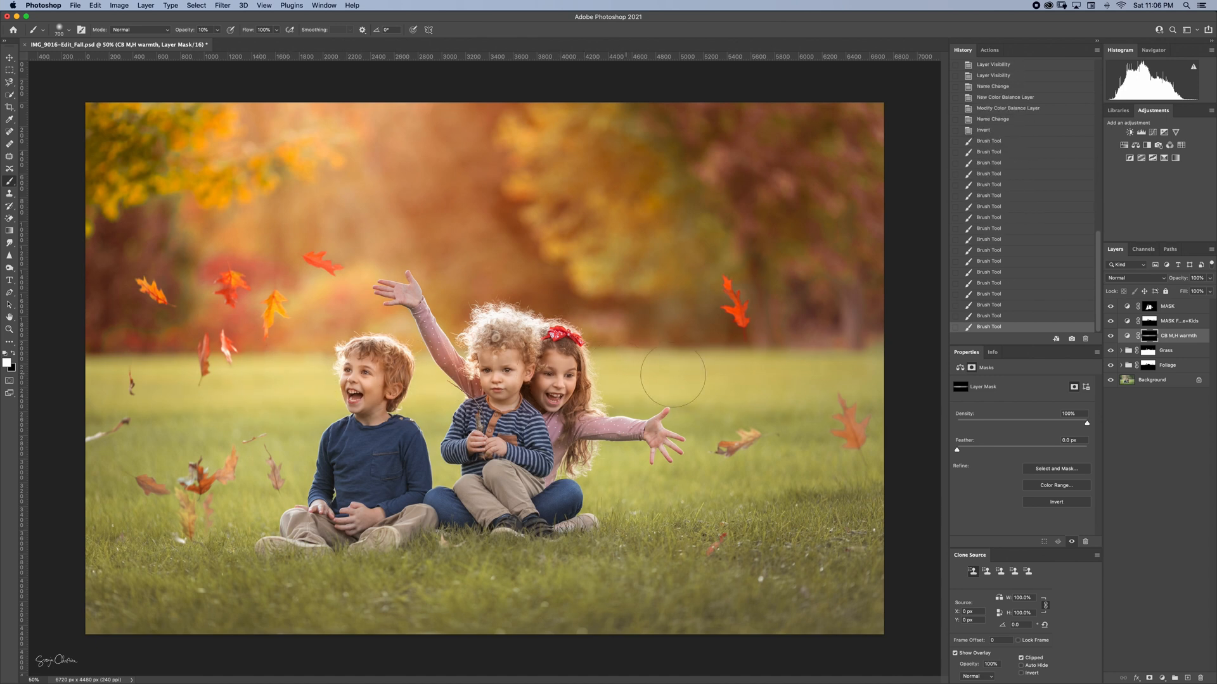
{"action": "left_click", "coordinate": [650, 376]}
{"action": "mouse_move", "coordinate": [659, 377]}
{"action": "left_mouse_down"}
{"action": "mouse_move", "coordinate": [893, 379]}
{"action": "mouse_move", "coordinate": [913, 367]}
{"action": "left_mouse_up"}
{"action": "left_click", "coordinate": [680, 380]}
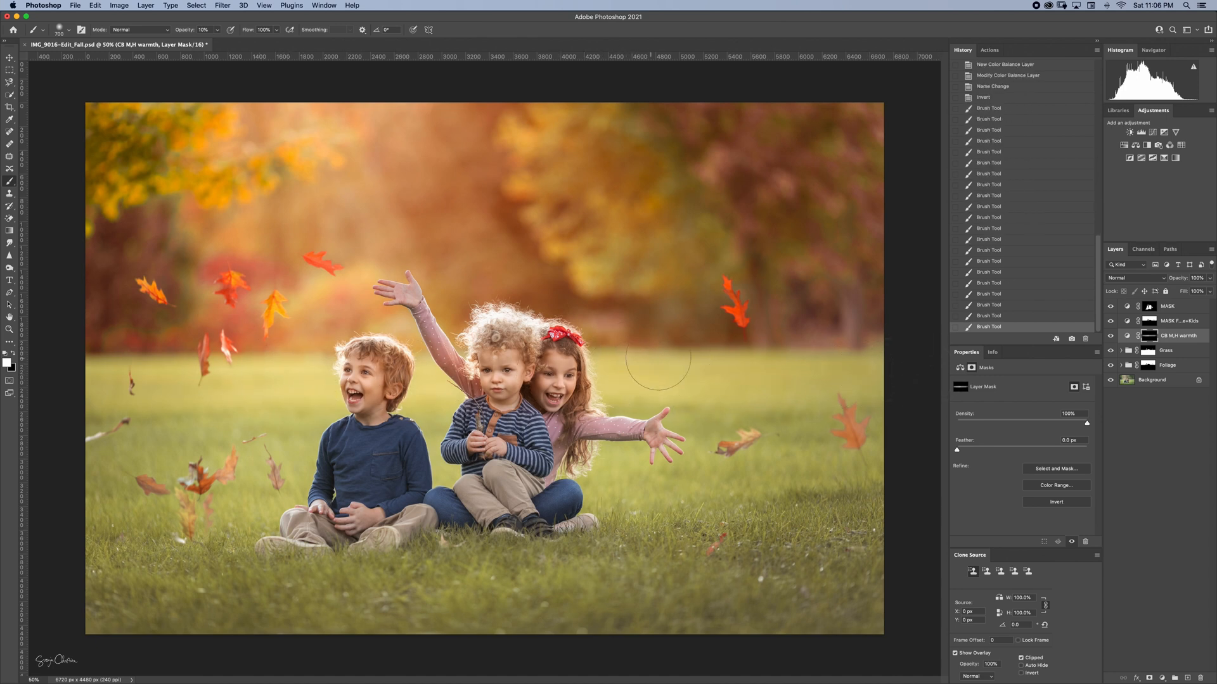
{"action": "left_click", "coordinate": [618, 385]}
{"action": "left_click", "coordinate": [427, 384]}
{"action": "left_click", "coordinate": [286, 386]}
{"action": "left_click", "coordinate": [234, 387]}
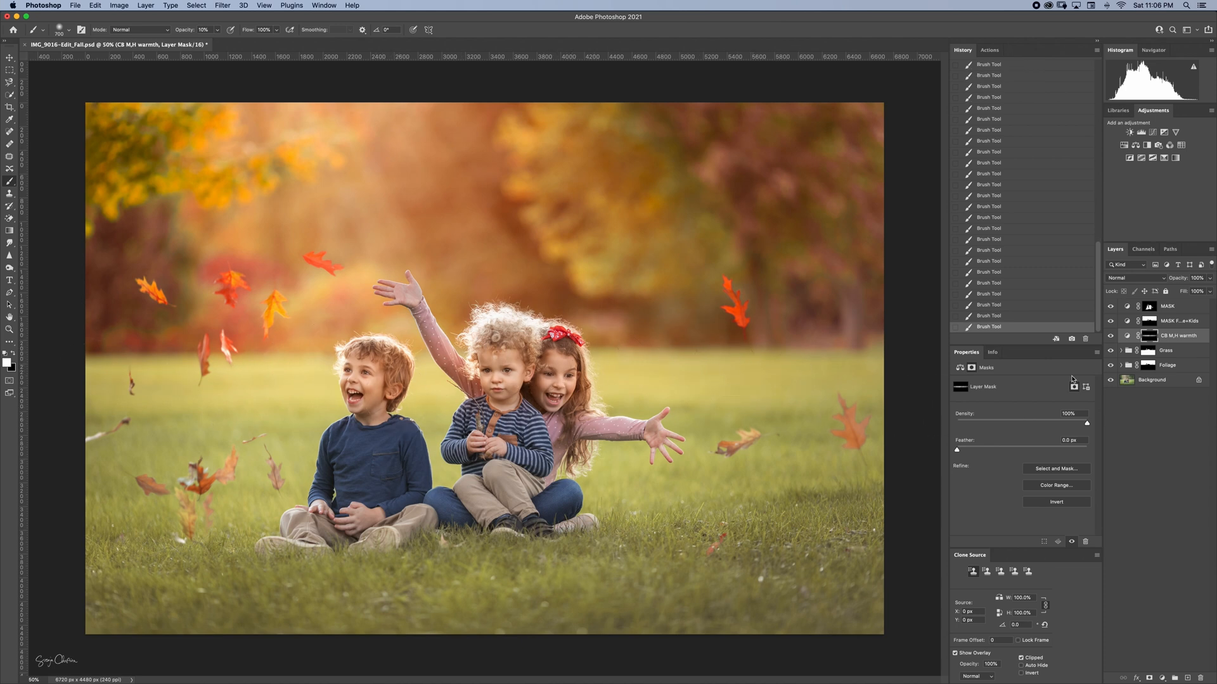
- Load the MASK layer's mask as a selection and paint black at 100% opacity over the children on the CB M,H warmth mask
{"action": "left_click", "coordinate": [1150, 309], "text": "super"}
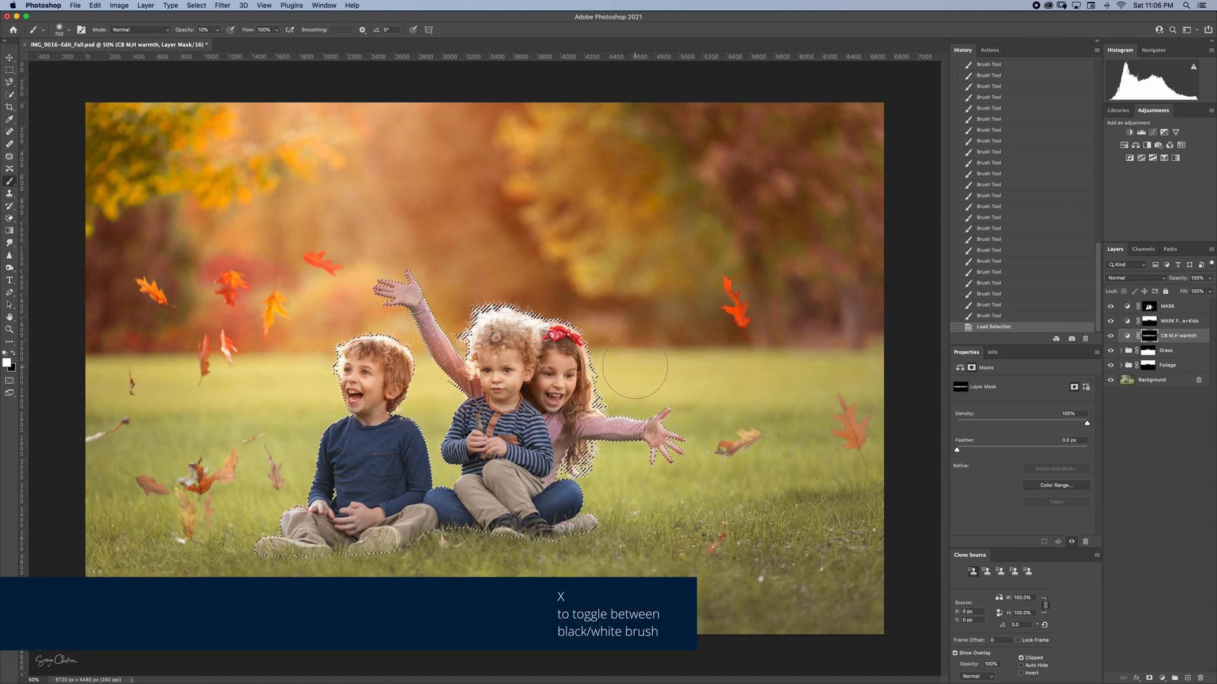
{"action": "key", "text": "x"}
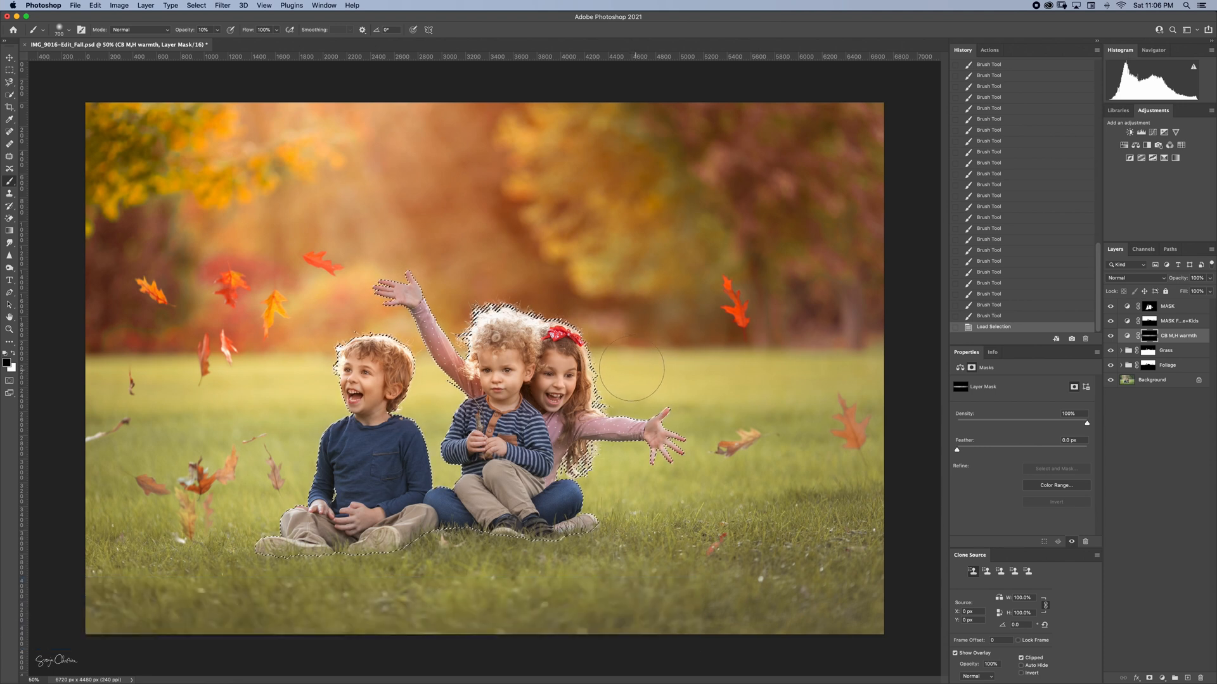
{"action": "key", "text": "0"}
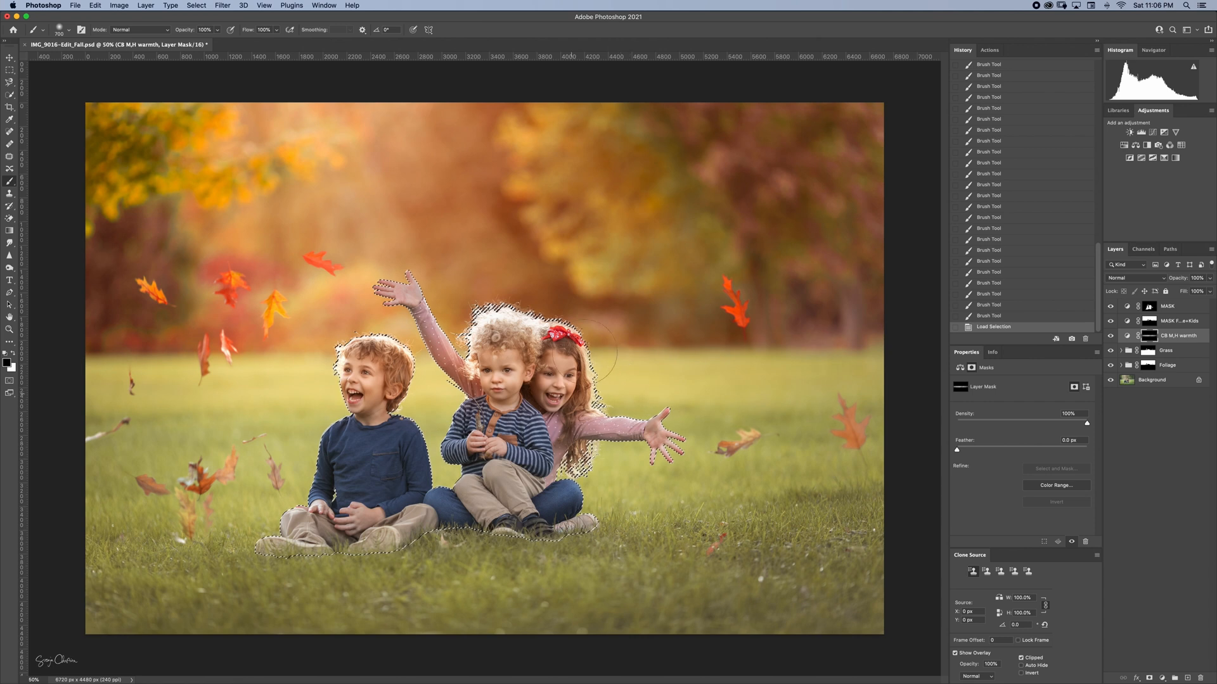
{"action": "key", "text": "bracketright"}
{"action": "key", "text": "bracketright"}
{"action": "key", "text": "bracketright"}
{"action": "key", "text": "bracketright"}
{"action": "key", "text": "bracketright"}
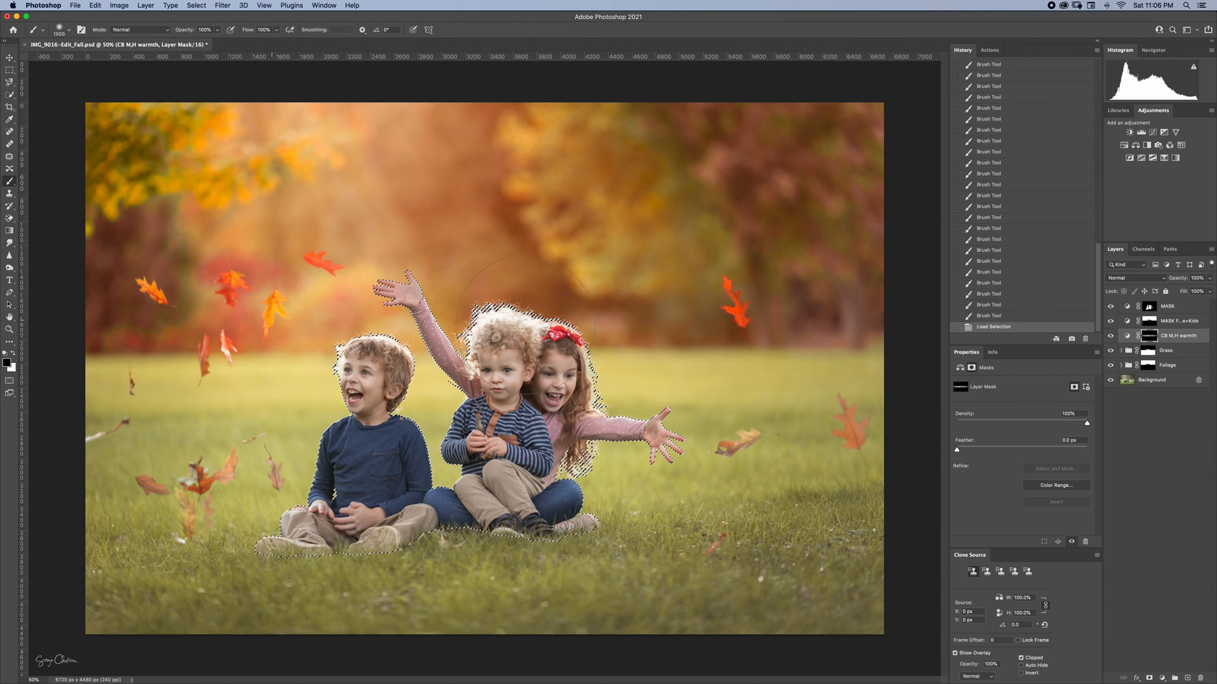
{"action": "left_click", "coordinate": [599, 570]}
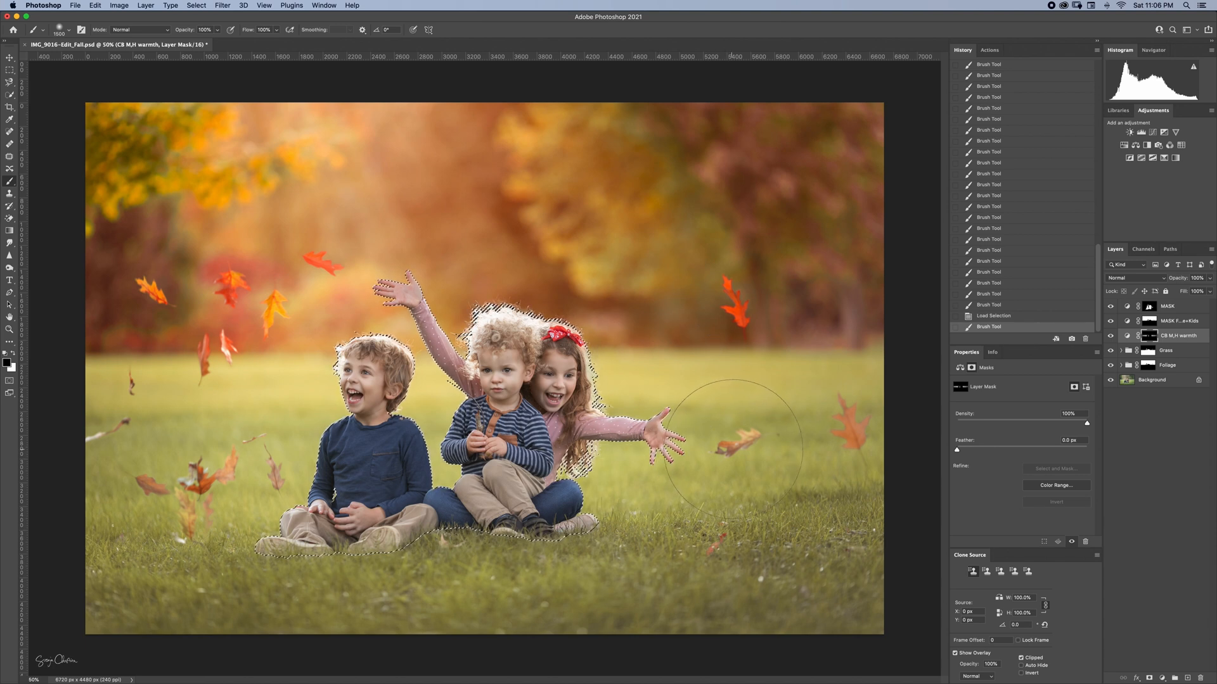
- Restore warmth around the edges of the children's heads and hair with small white brush strokes at 20% opacity on the CB M,H warmth mask
{"action": "key", "text": "2"}
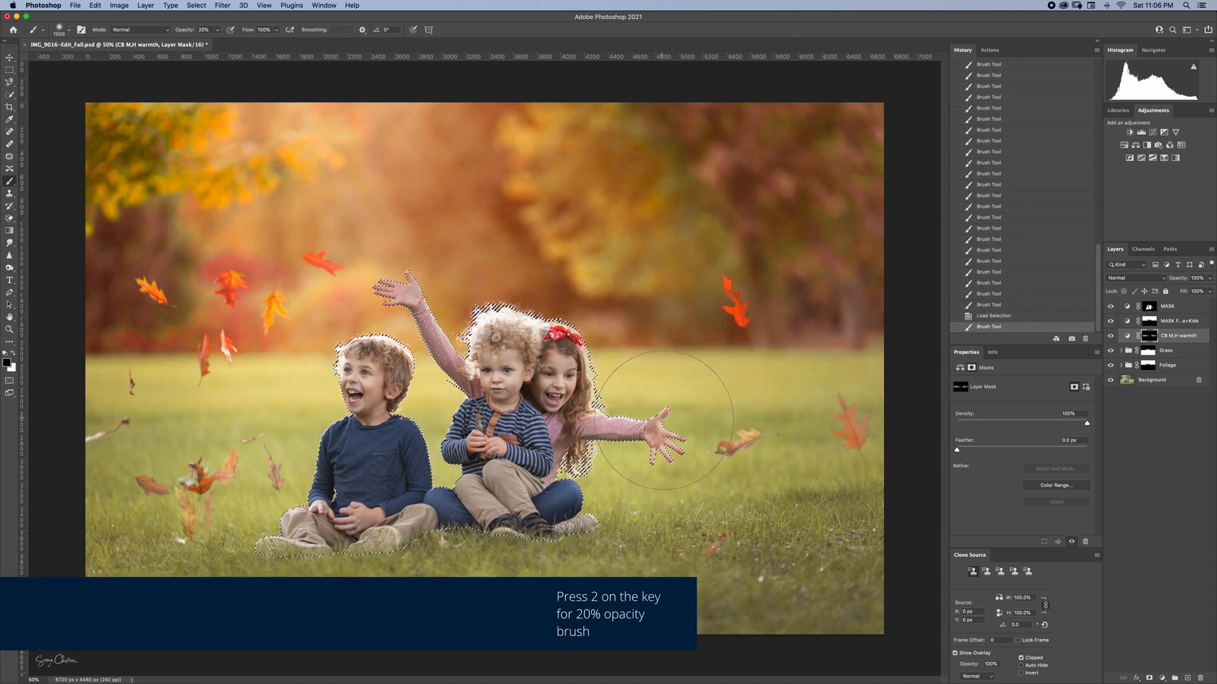
{"action": "key", "text": "x"}
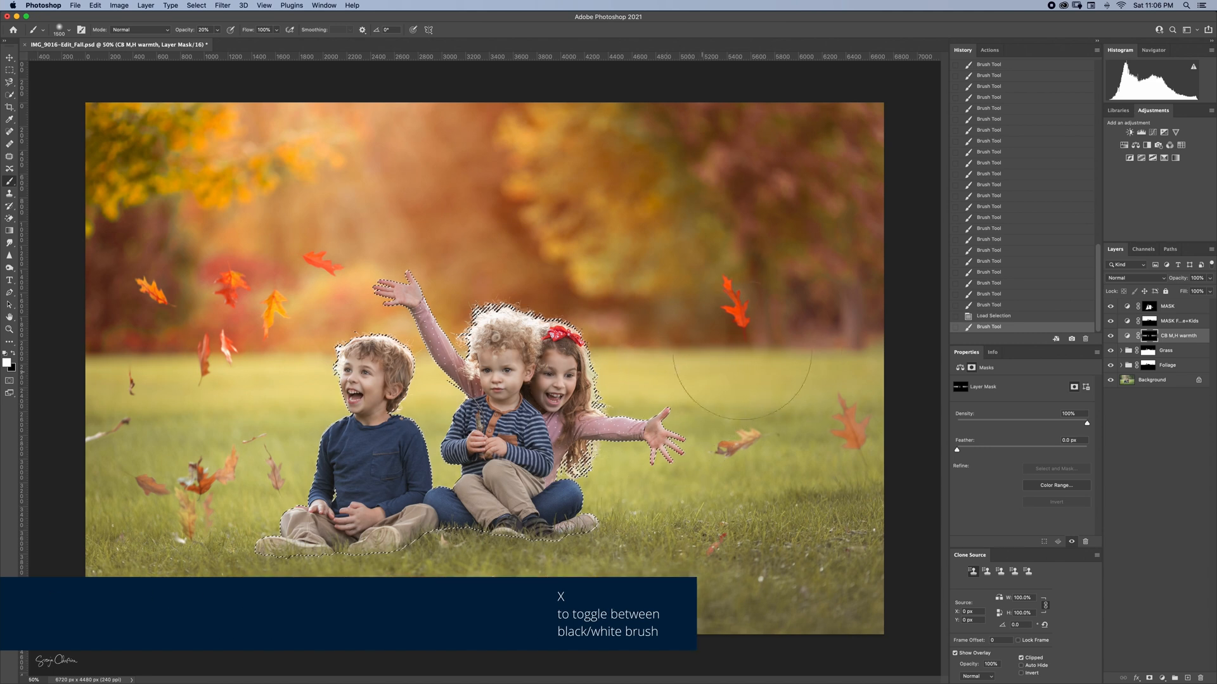
{"action": "key", "text": "bracketleft"}
{"action": "key", "text": "bracketleft"}
{"action": "key", "text": "bracketleft"}
{"action": "key", "text": "bracketleft"}
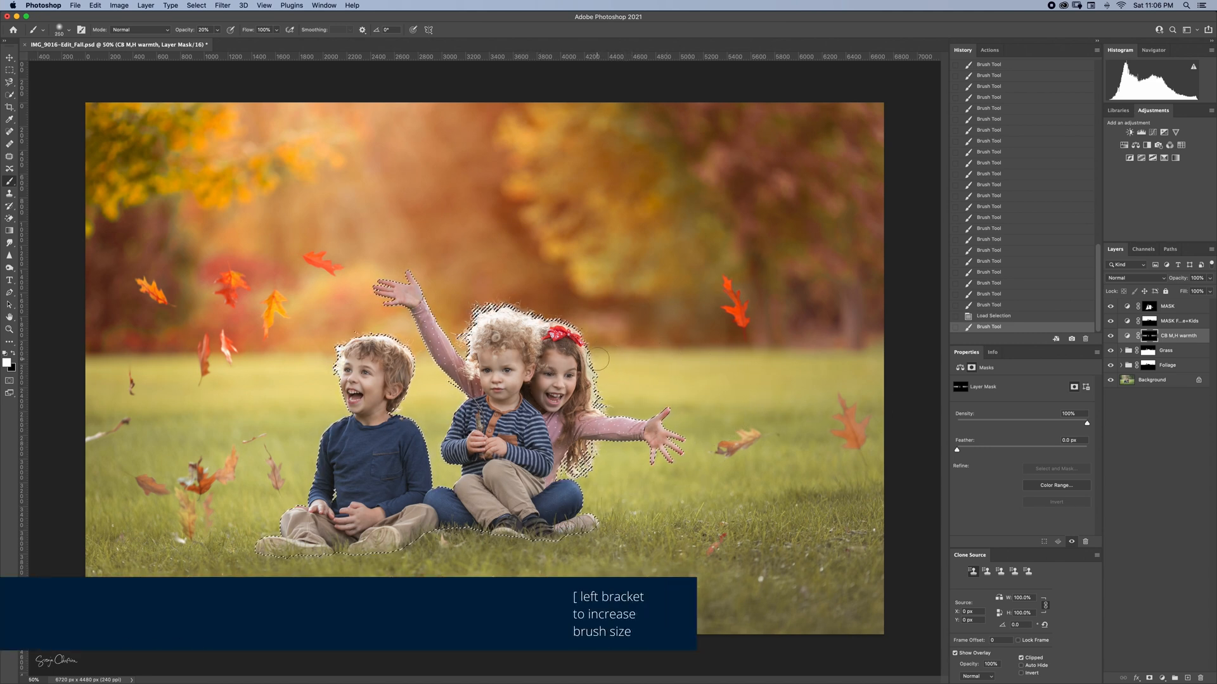
{"action": "key", "text": "bracketleft"}
{"action": "key", "text": "bracketleft"}
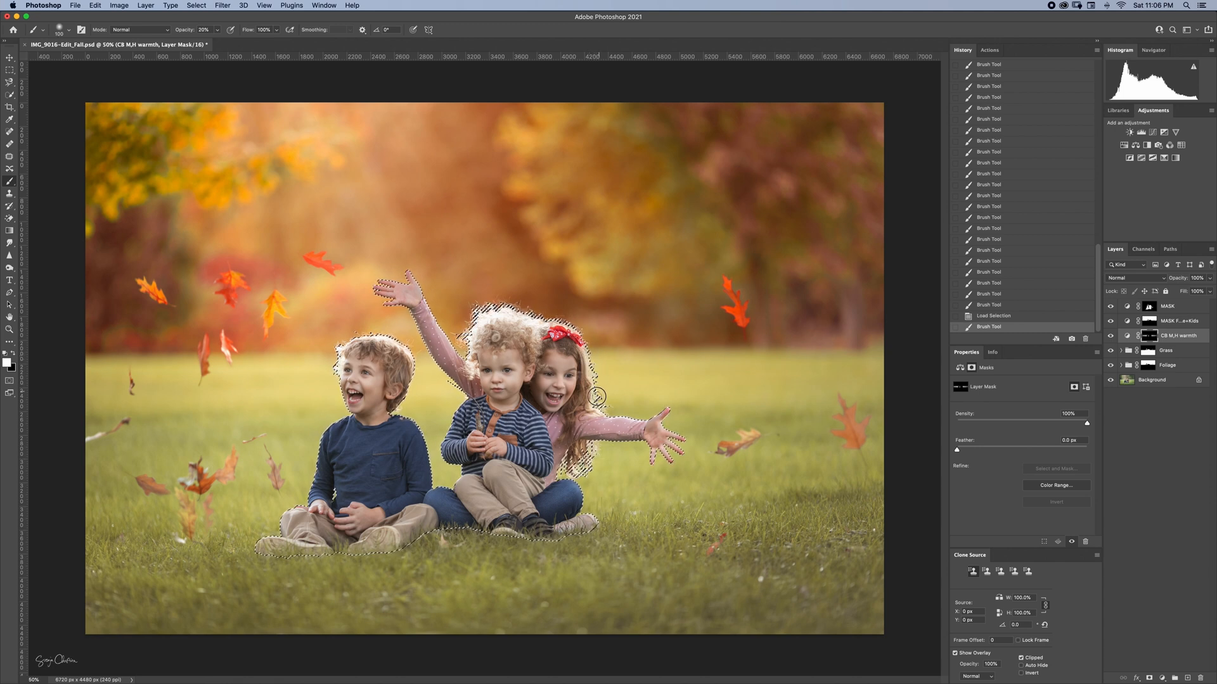
{"action": "left_click_drag", "start_coordinate": [598, 384], "coordinate": [574, 468]}
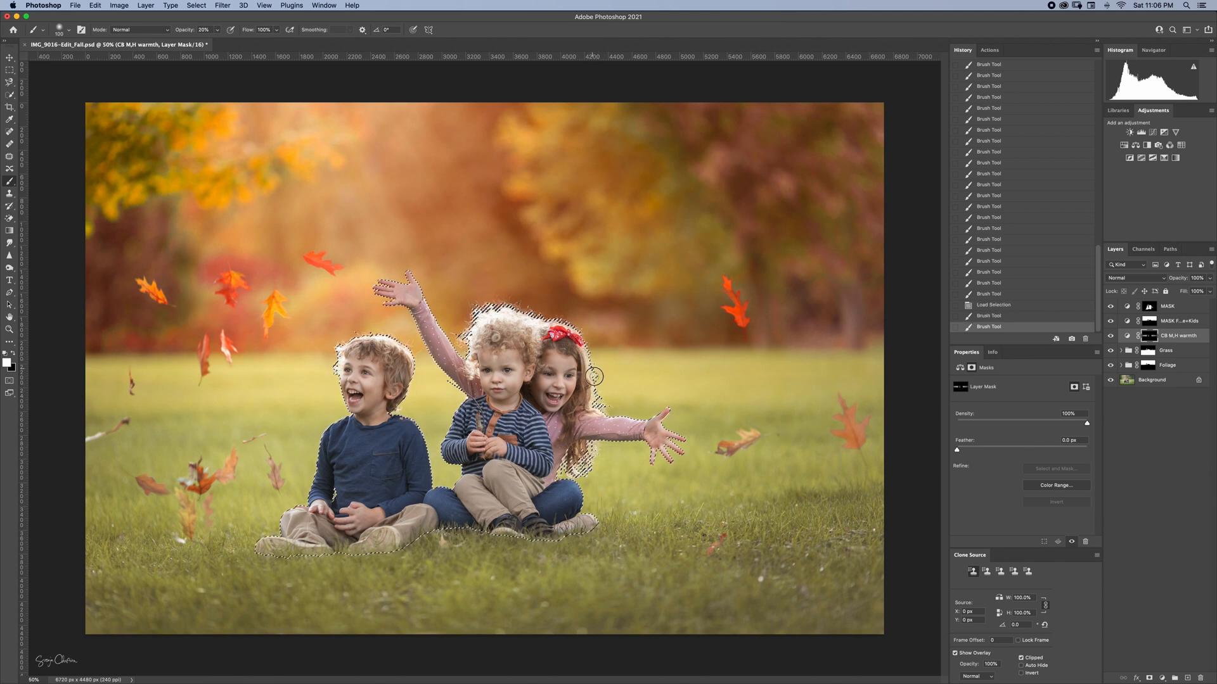
{"action": "left_click", "coordinate": [597, 400]}
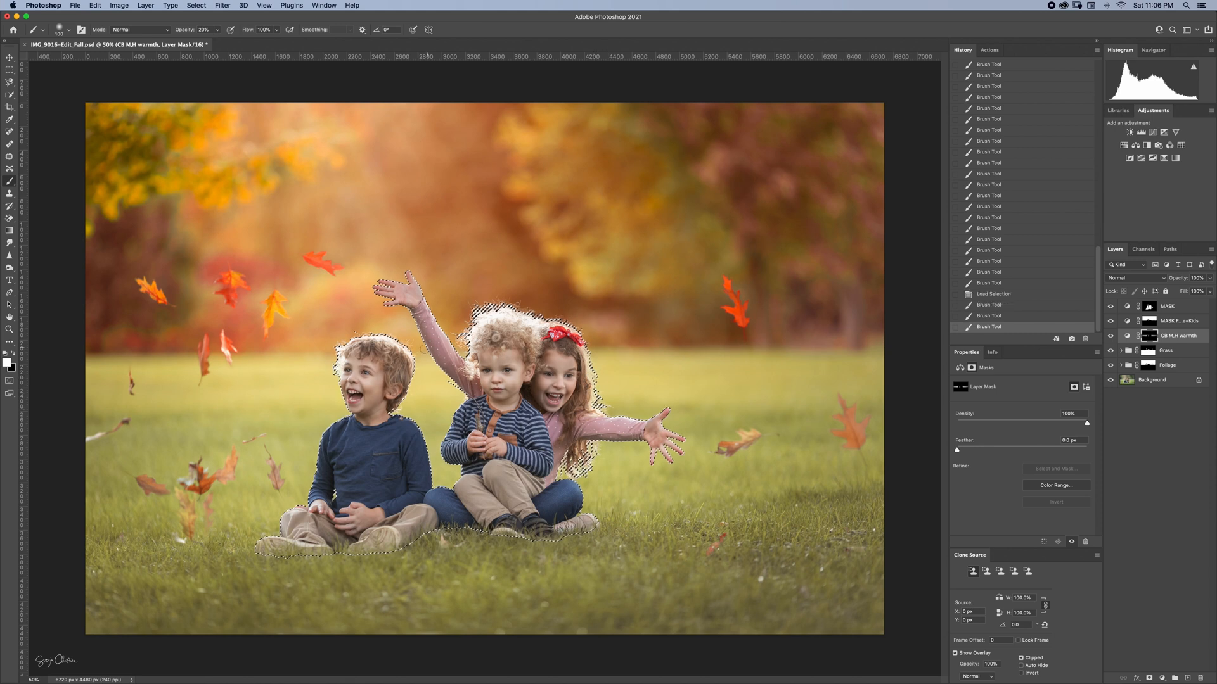
{"action": "left_click", "coordinate": [469, 363]}
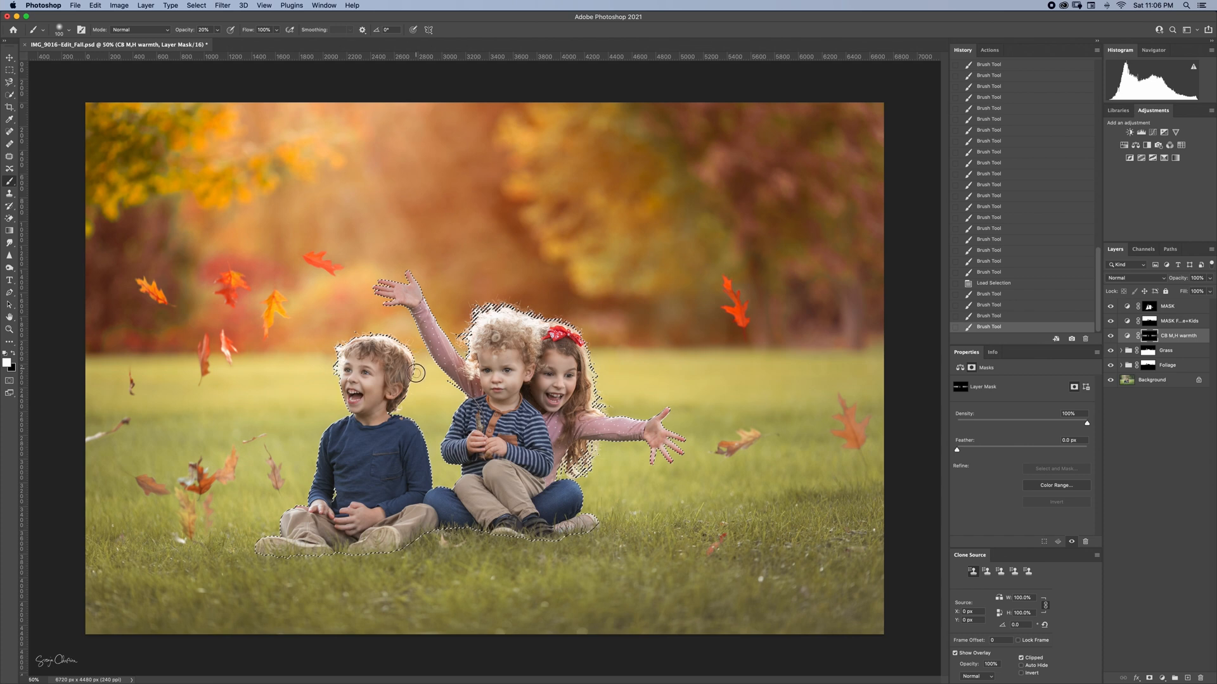
{"action": "left_click_drag", "start_coordinate": [417, 362], "coordinate": [413, 389]}
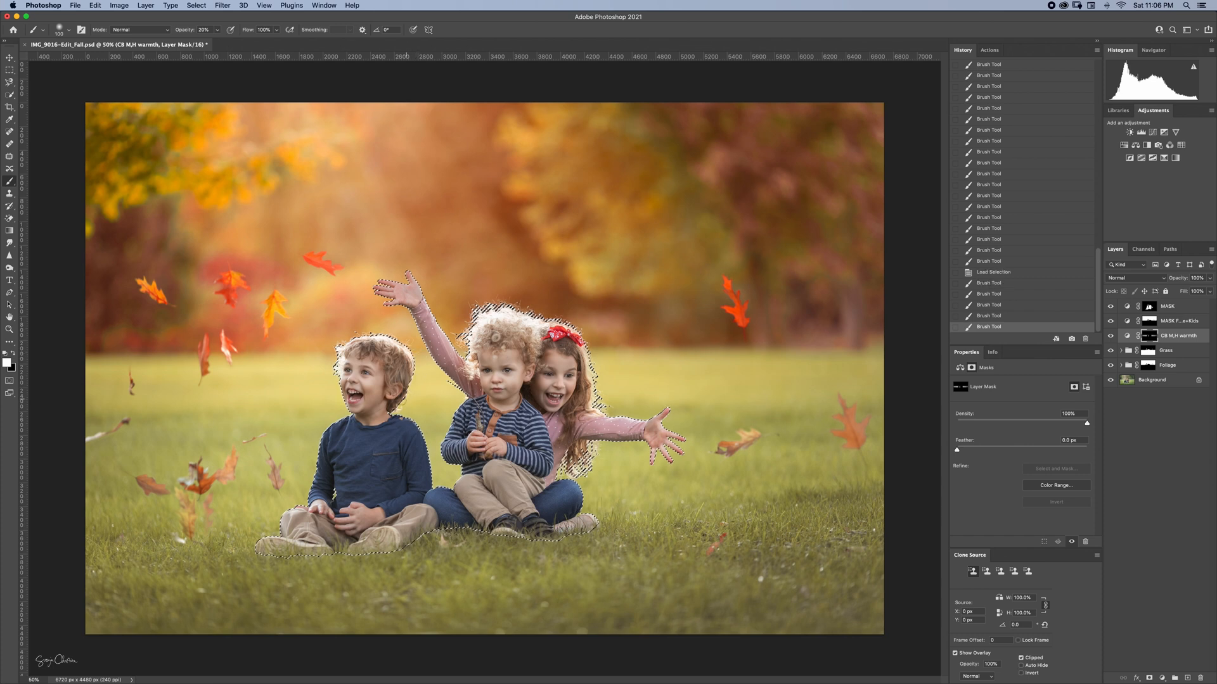
{"action": "left_click", "coordinate": [334, 374]}
{"action": "mouse_move", "coordinate": [333, 371]}
{"action": "left_mouse_down"}
{"action": "mouse_move", "coordinate": [333, 359]}
{"action": "mouse_move", "coordinate": [333, 381]}
{"action": "left_mouse_up"}
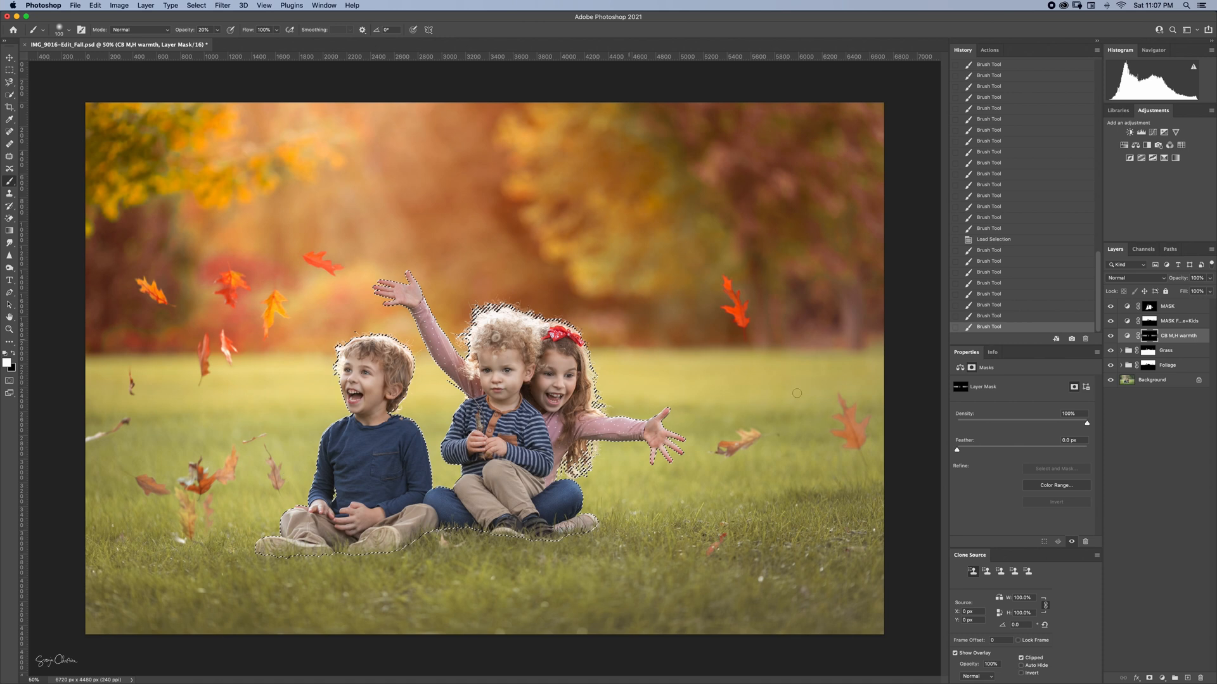
- Clear the selection and compare the edit with the original by briefly showing only the Background layer
{"action": "key", "text": "super+d"}
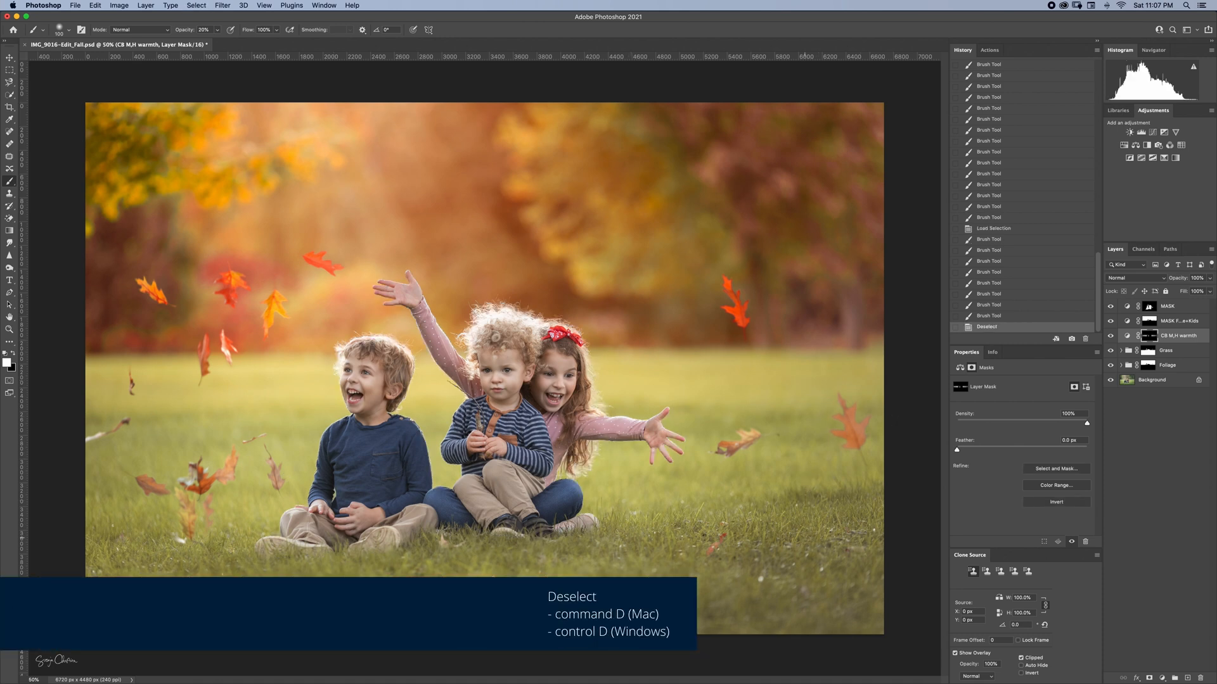
{"action": "left_click", "coordinate": [1109, 381], "text": "alt"}
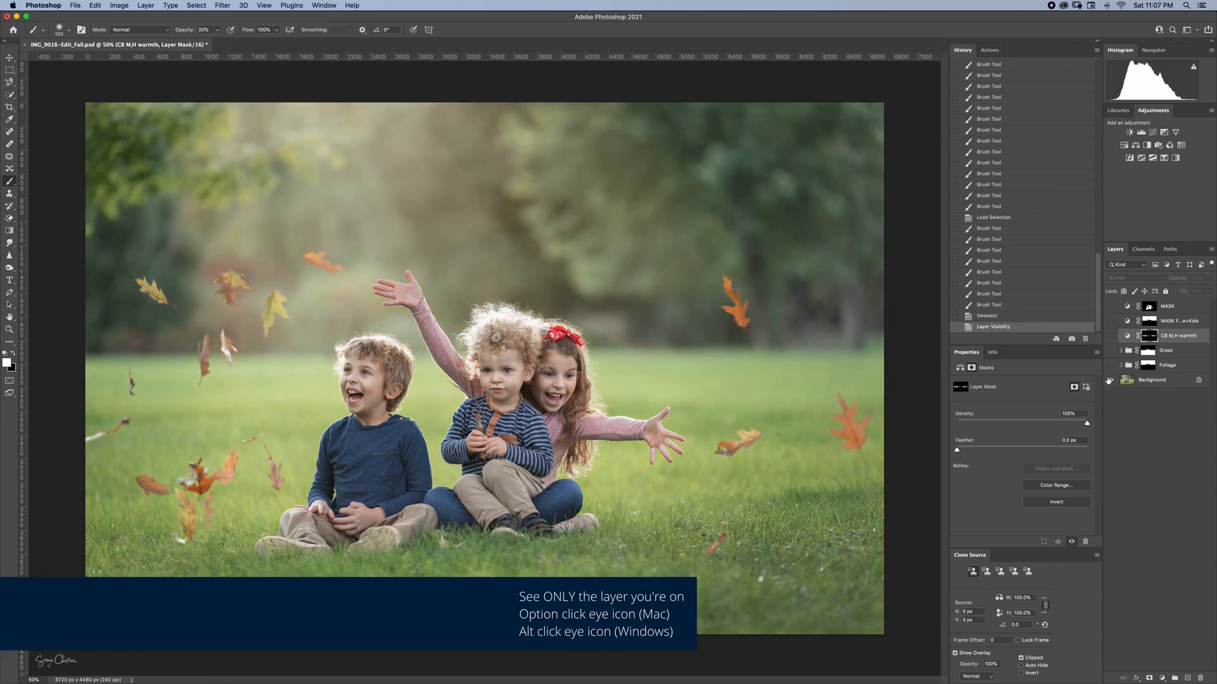
{"action": "left_click", "coordinate": [1110, 381], "text": "alt"}
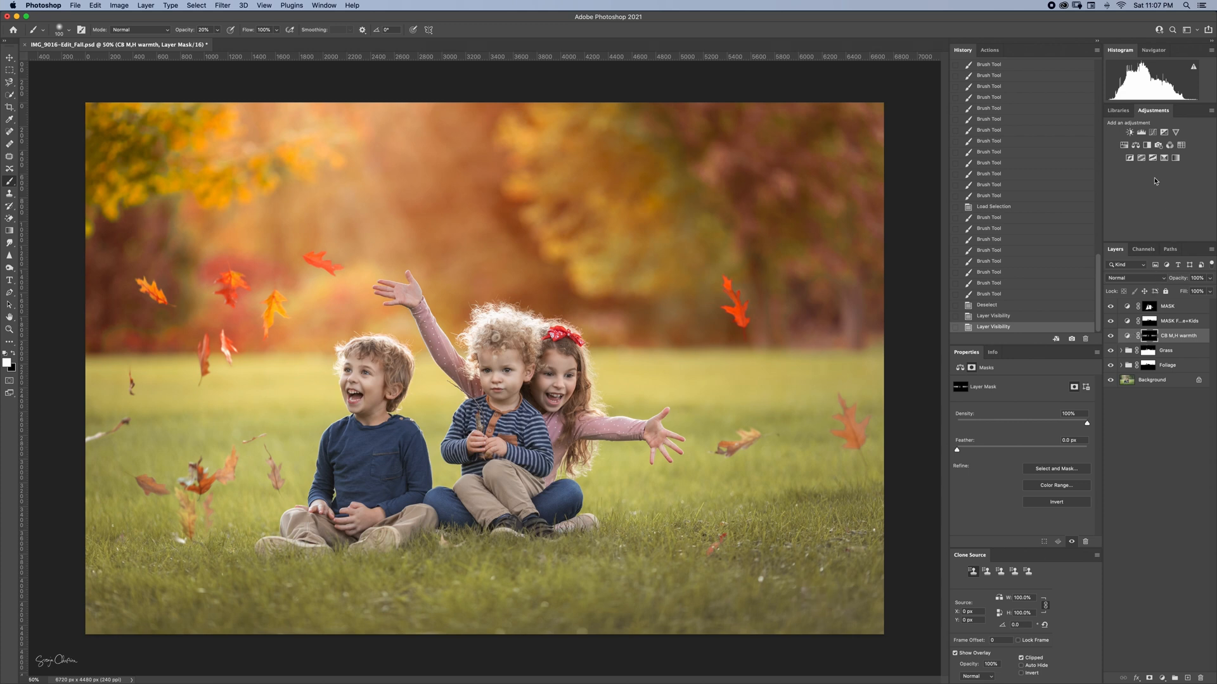
- Add a Curves layer above CB M,H warmth and adjust its Red channel at a tone sampled from the girl's face
{"action": "left_click", "coordinate": [1152, 133]}
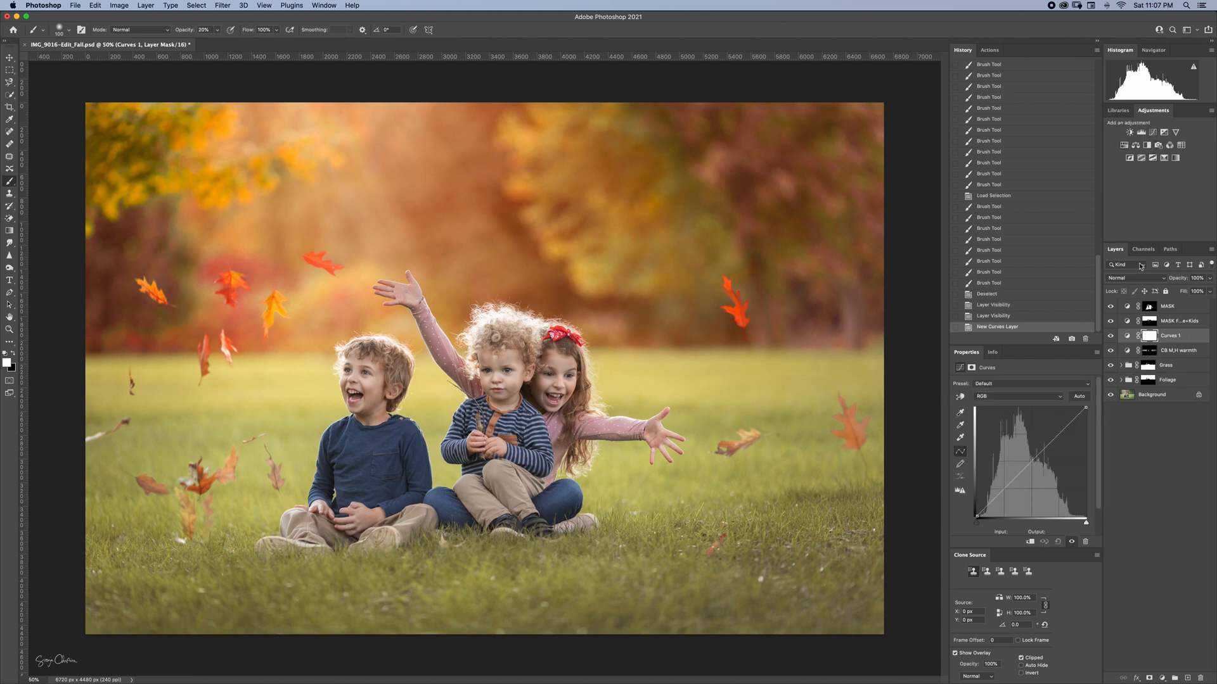
{"action": "left_click", "coordinate": [1126, 336]}
{"action": "left_click", "coordinate": [1051, 397]}
{"action": "left_click", "coordinate": [1037, 403]}
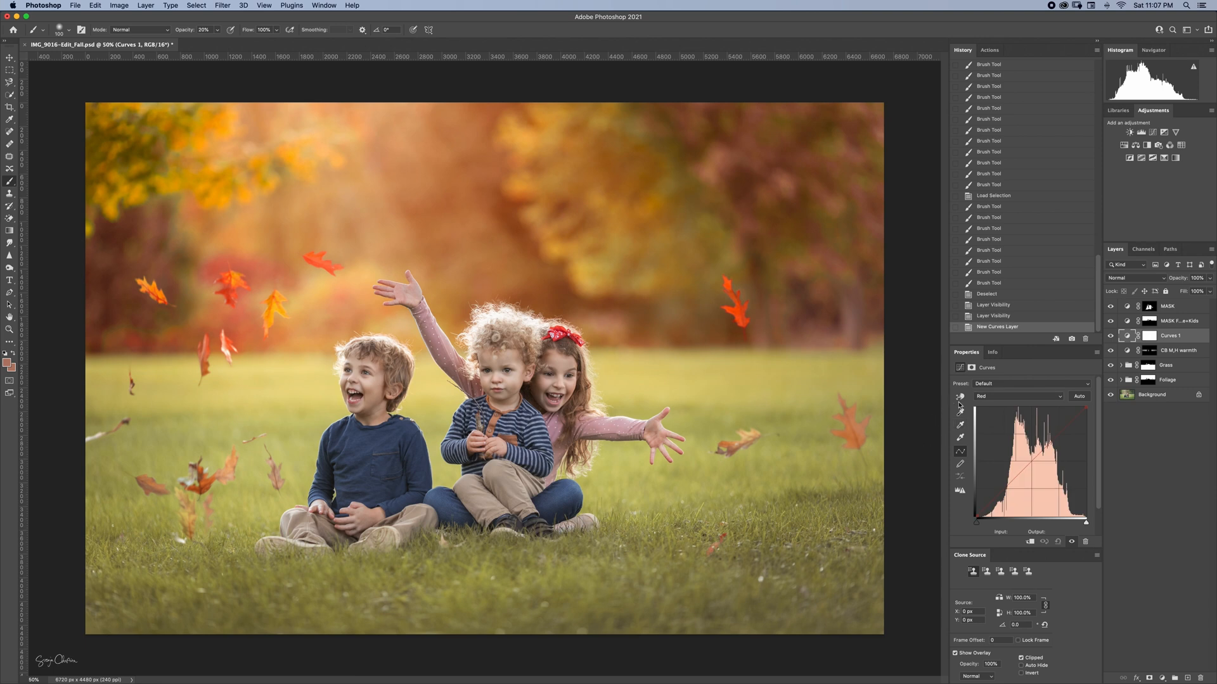
{"action": "left_click", "coordinate": [960, 396]}
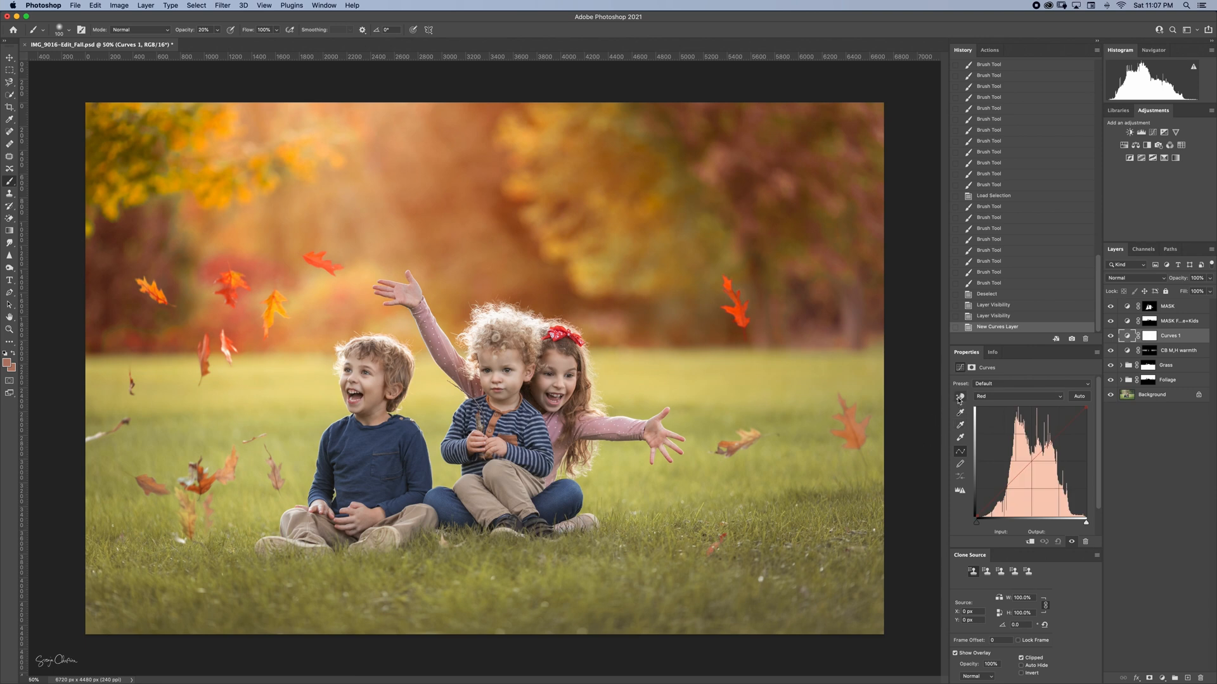
{"action": "left_click", "coordinate": [564, 365]}
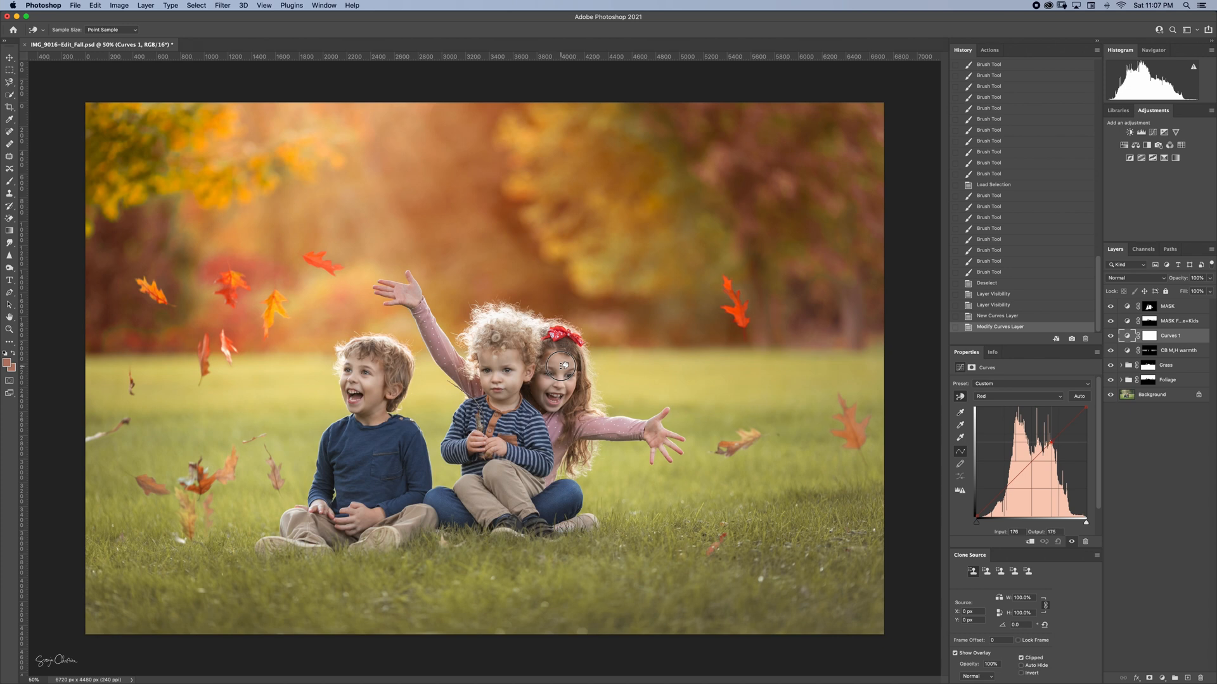
{"action": "left_click_drag", "start_coordinate": [1051, 443], "coordinate": [1048, 452]}
{"action": "left_click", "coordinate": [1047, 443]}
- Lower the Curves layer's Blue channel at the girl's skin tone to input 144, output 133, and compare with the layer hidden
{"action": "left_click", "coordinate": [1039, 394]}
{"action": "left_click", "coordinate": [1054, 417]}
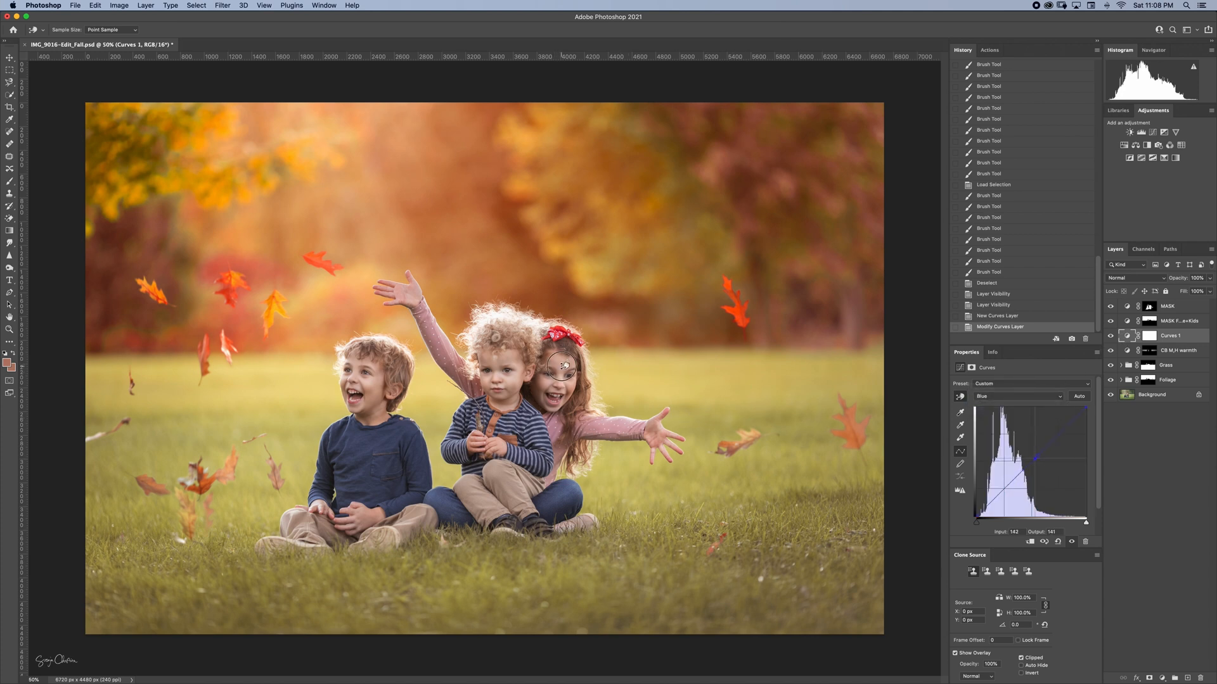
{"action": "left_click_drag", "start_coordinate": [563, 367], "coordinate": [564, 369]}
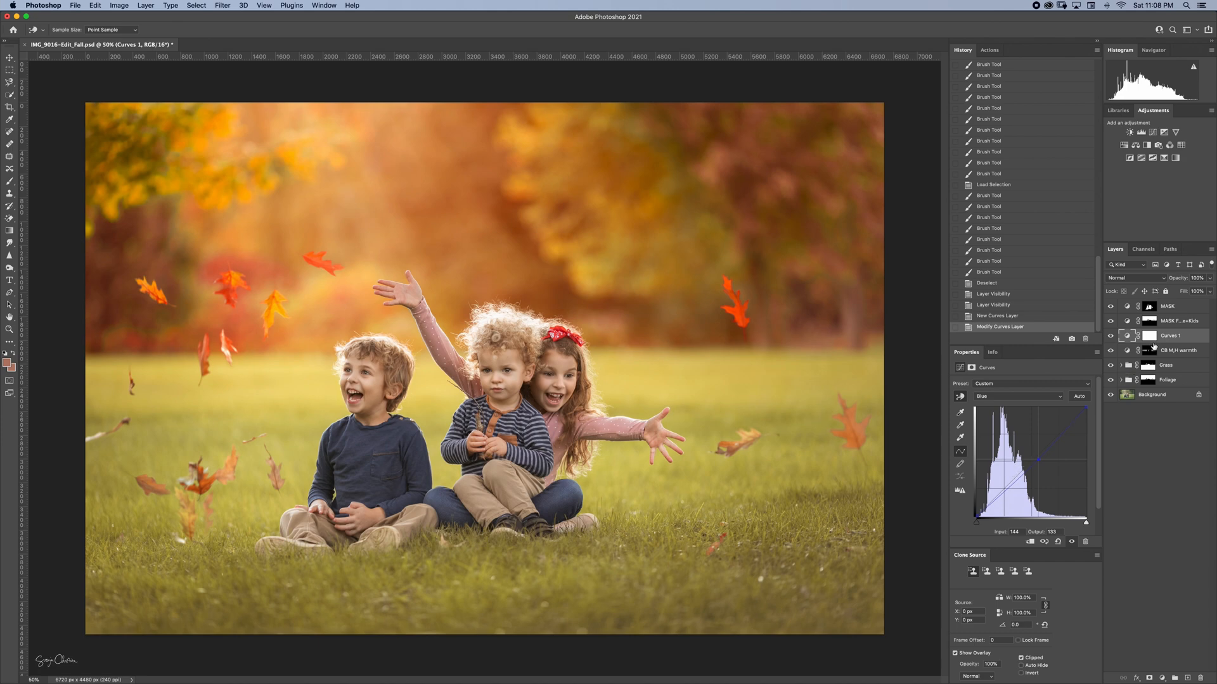
{"action": "left_click", "coordinate": [1110, 336]}
{"action": "left_click", "coordinate": [1110, 336]}
- Add a Hue/Saturation layer above the Curves layer and set the Lightness of Yellows to -24
{"action": "left_click", "coordinate": [1123, 145]}
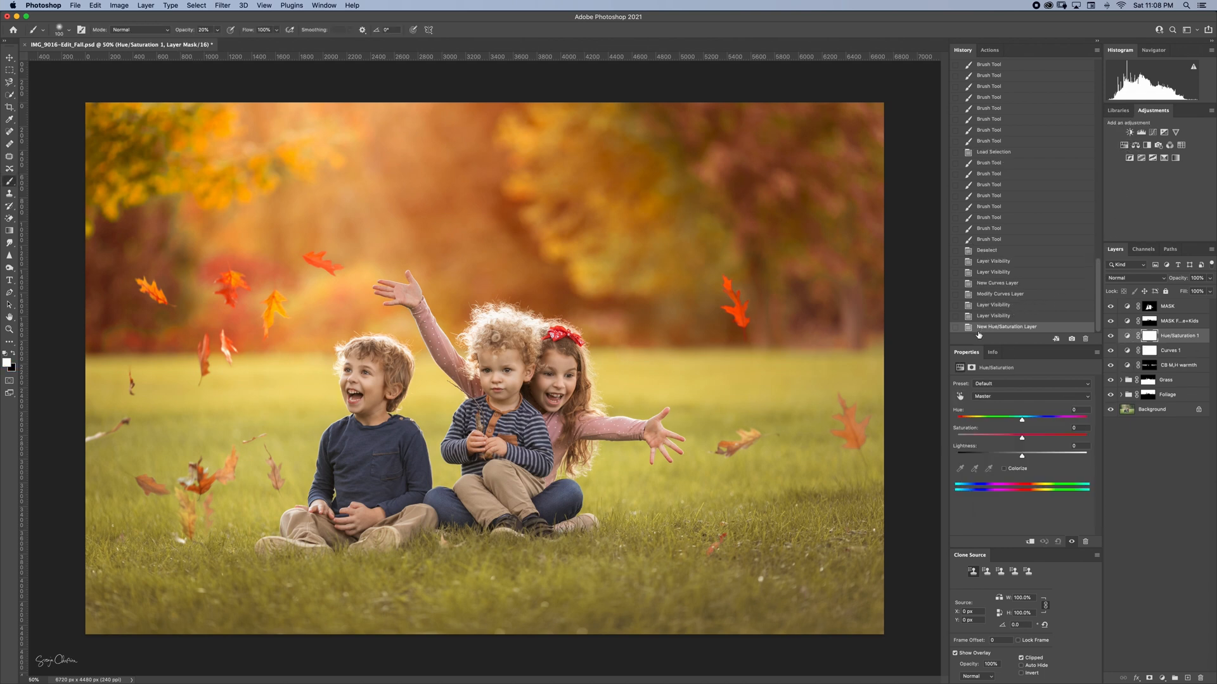
{"action": "left_click", "coordinate": [1078, 397]}
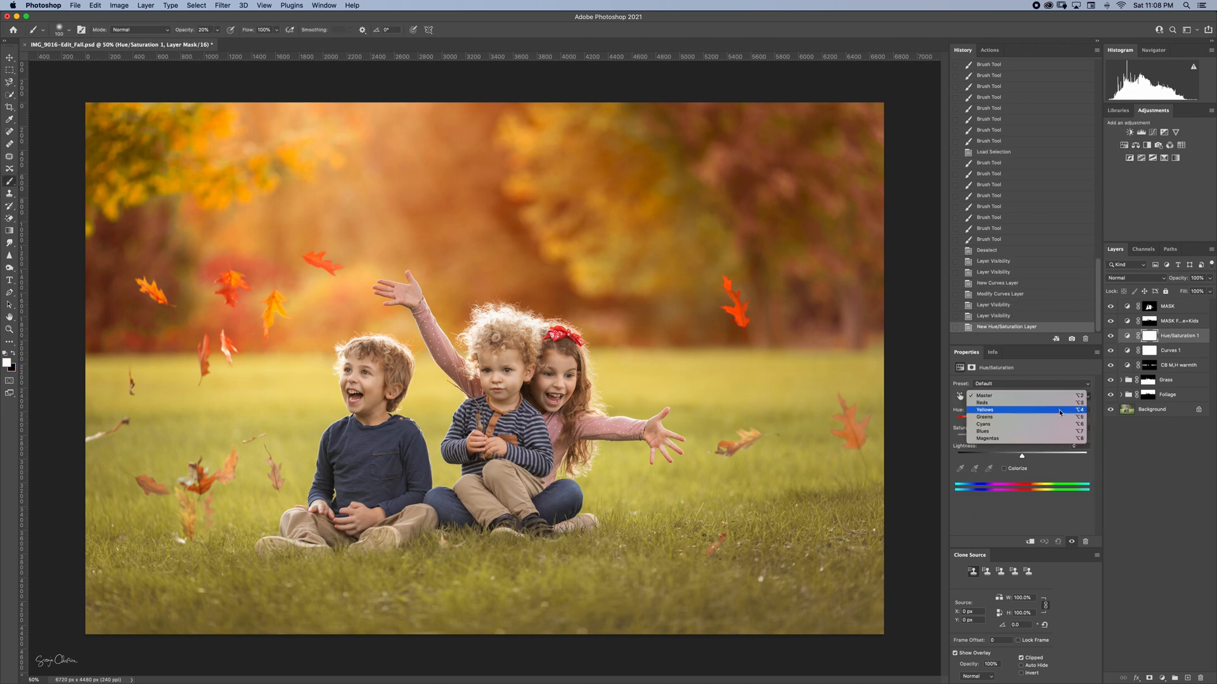
{"action": "left_click", "coordinate": [1057, 410]}
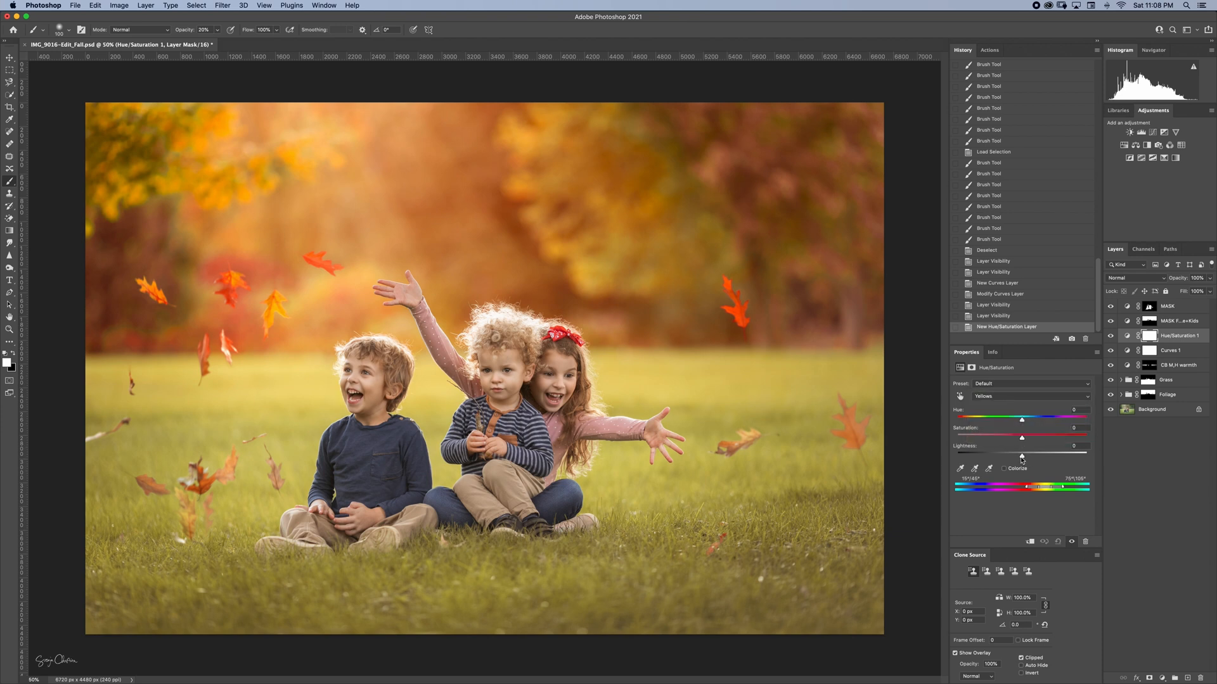
{"action": "left_click_drag", "start_coordinate": [1021, 456], "coordinate": [1007, 459]}
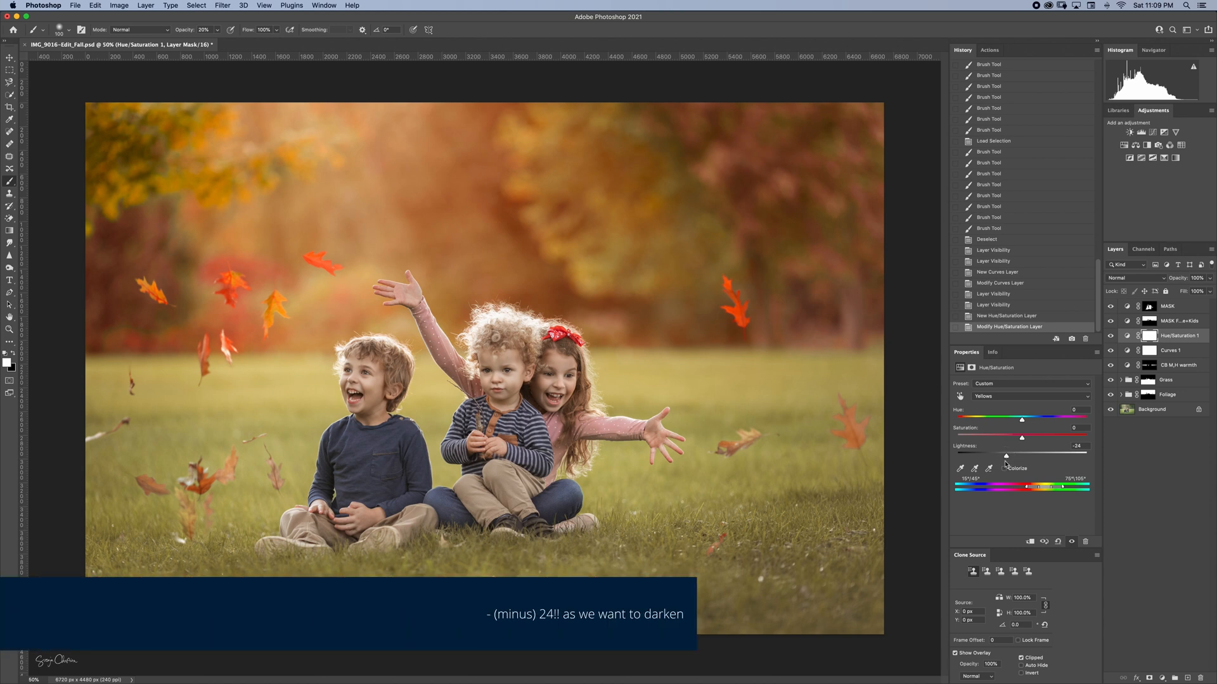
- Set the Hue/Saturation layer's Master Lightness to -14 and replace its mask with a copy of the MASK layer's mask
{"action": "left_click", "coordinate": [1077, 396]}
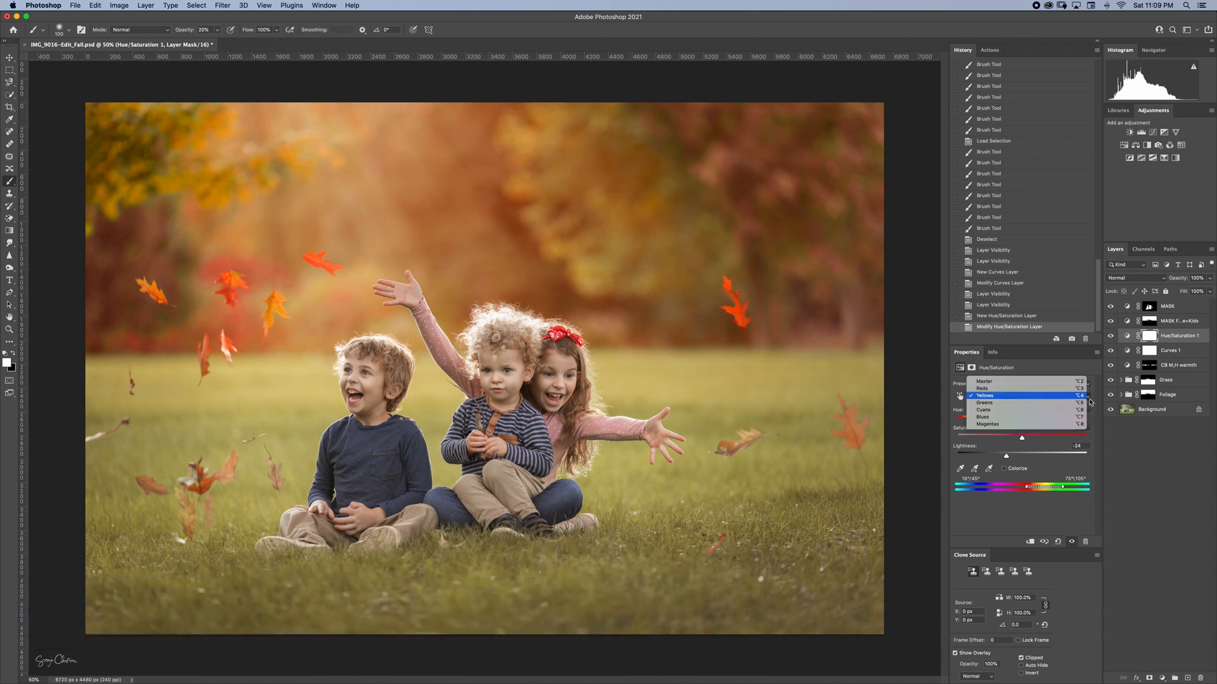
{"action": "left_click", "coordinate": [1070, 382]}
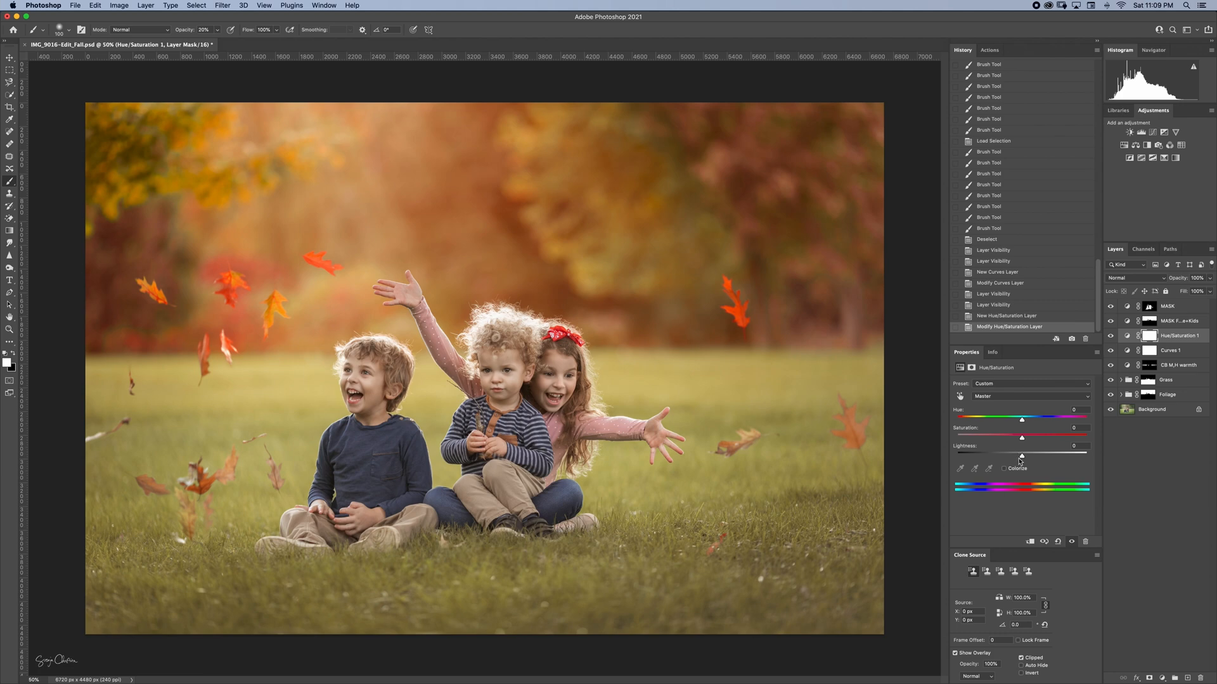
{"action": "left_click_drag", "start_coordinate": [1021, 456], "coordinate": [1012, 457]}
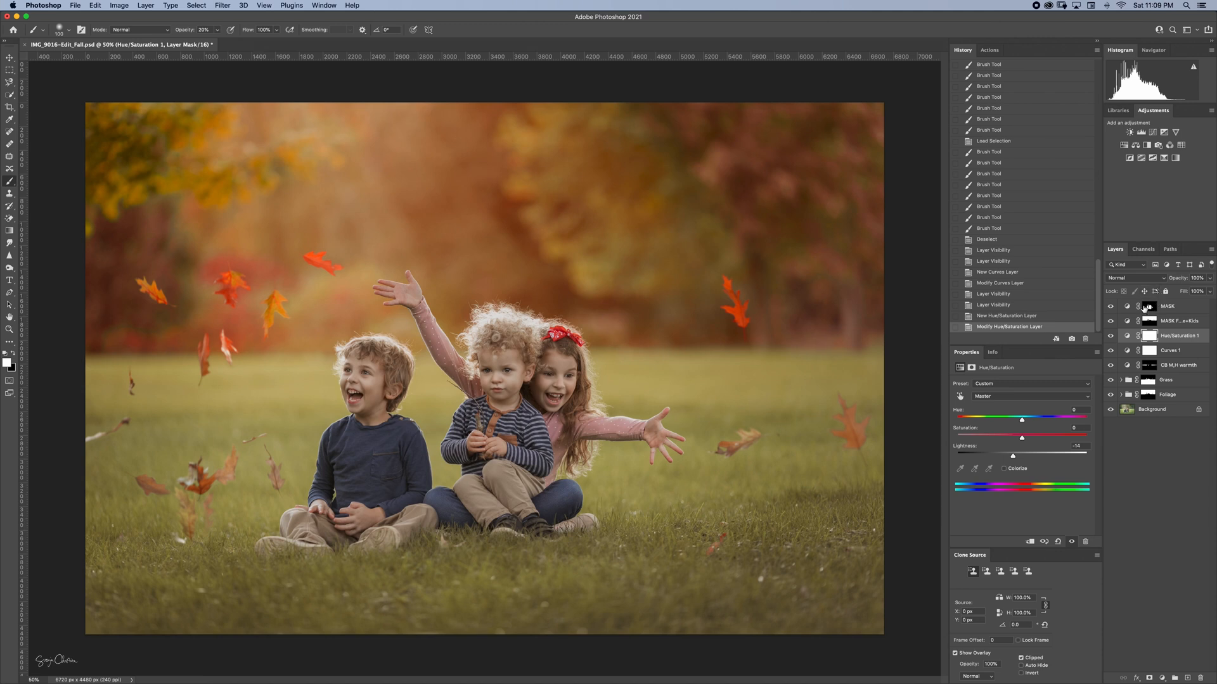
{"action": "left_click_drag", "start_coordinate": [1142, 309], "coordinate": [1150, 337]}
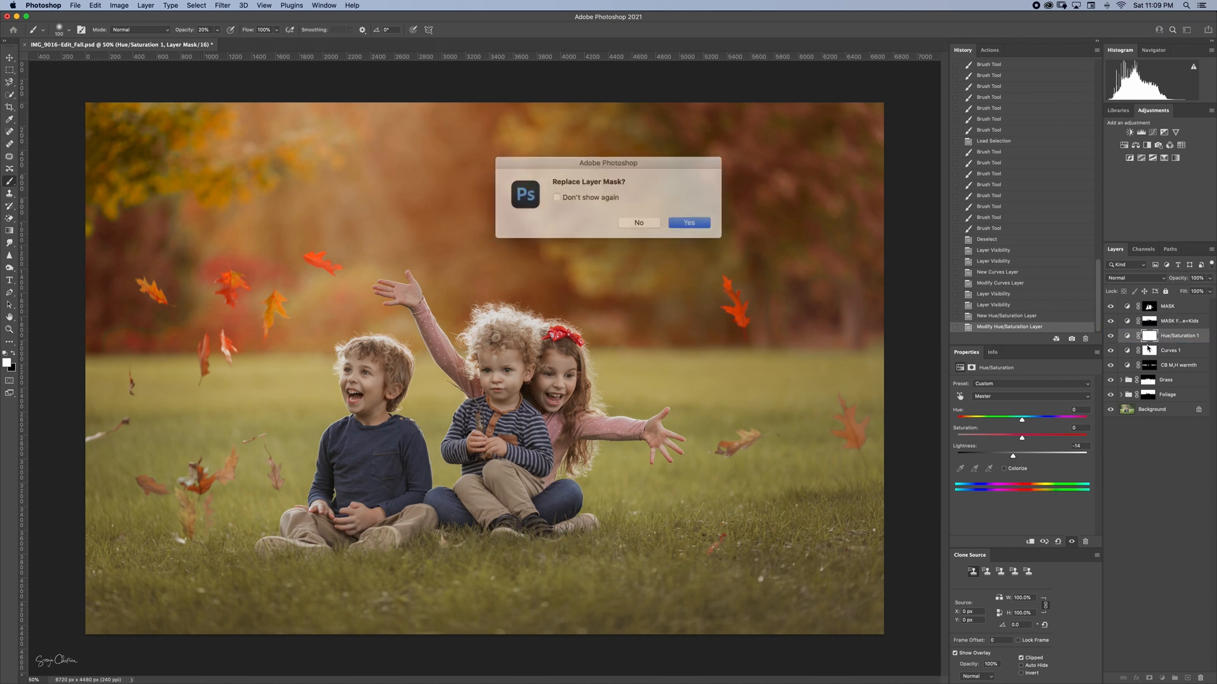
{"action": "key", "text": "Return"}
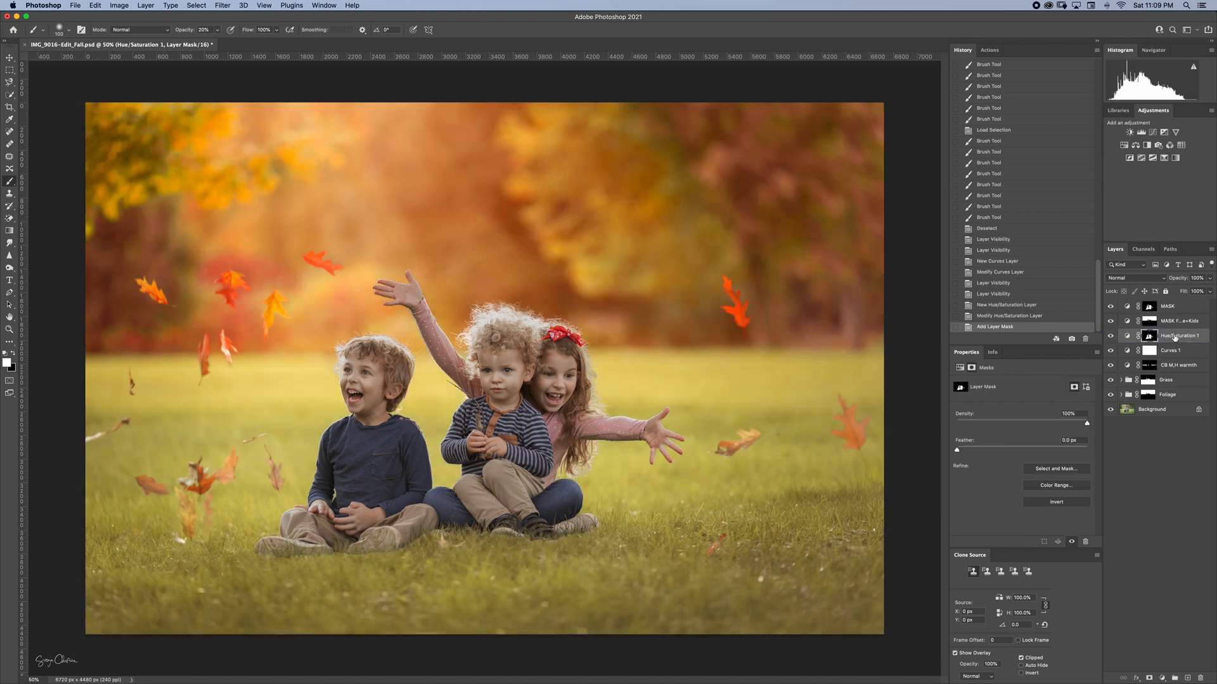
- Rename the Curves 1 layer C warmth
{"action": "double_click", "coordinate": [1168, 350]}
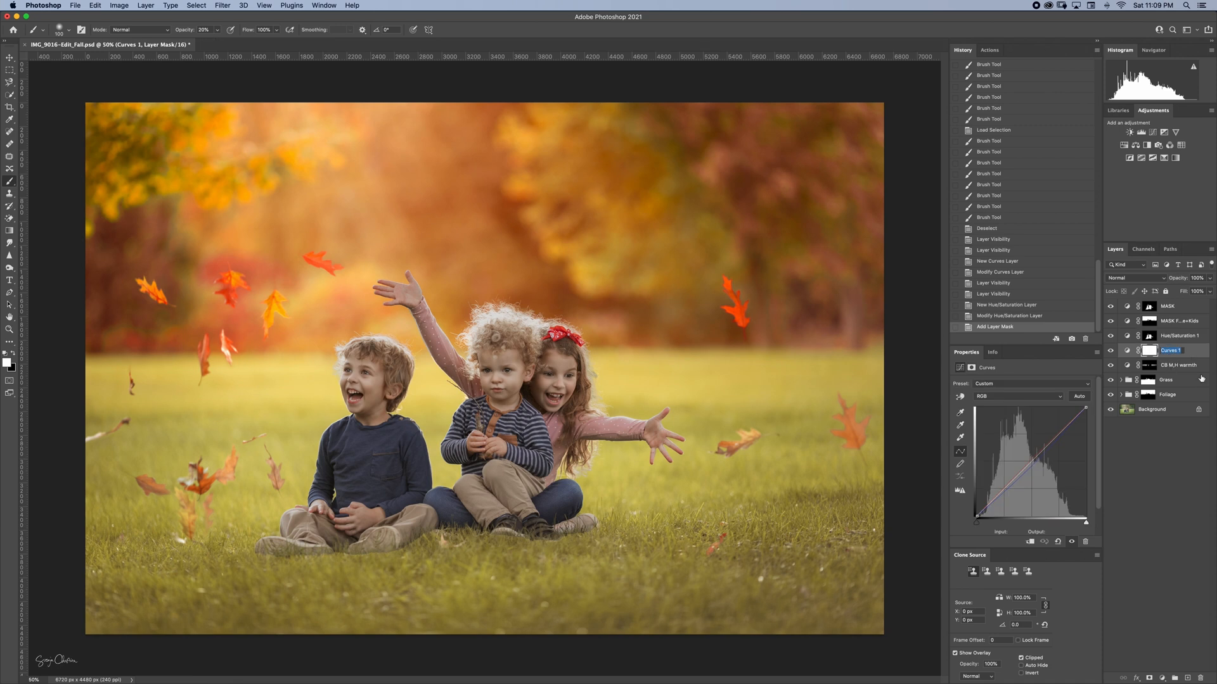
{"action": "type", "text": "C warmth"}
{"action": "key", "text": "Return"}
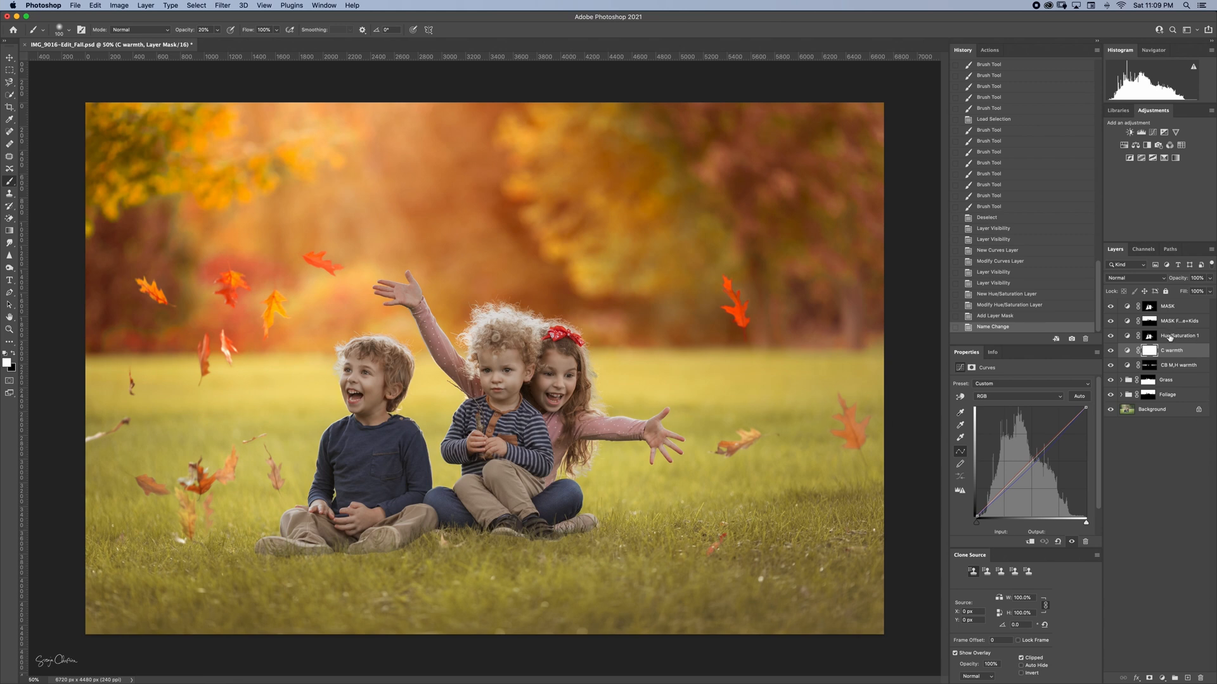
- Rename the Hue/Saturation layer H/S Y dark and invert its layer mask
{"action": "double_click", "coordinate": [1176, 335]}
{"action": "type", "text": "H/S Y"}
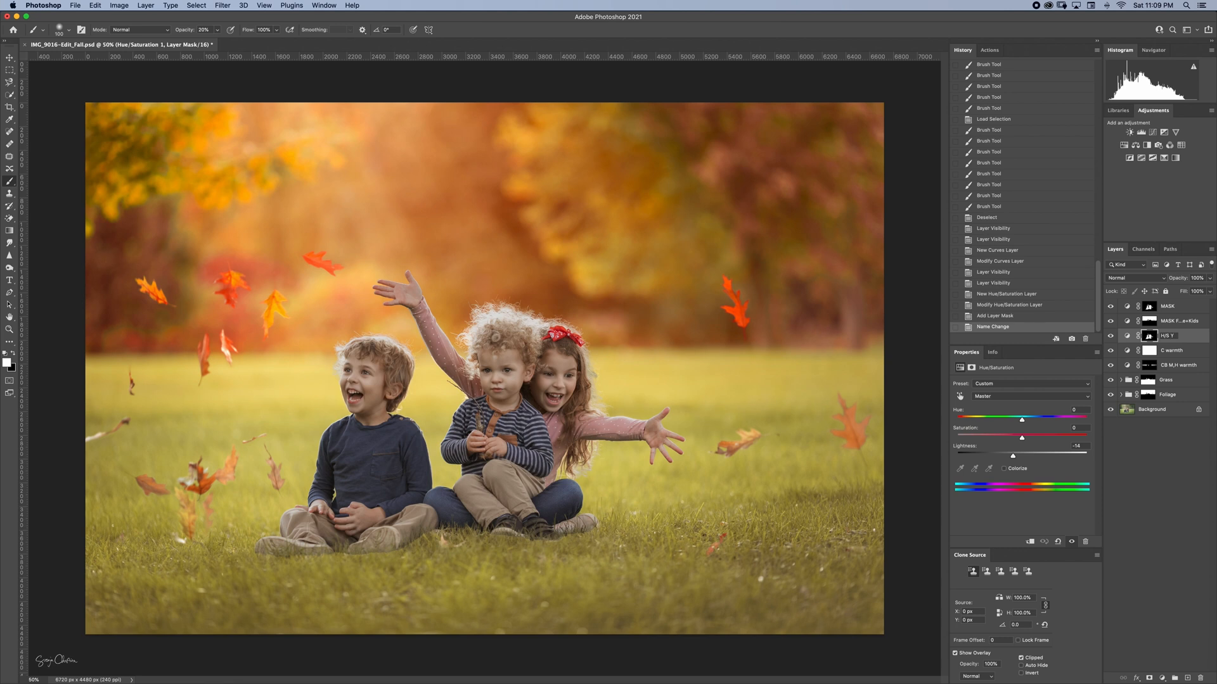
{"action": "type", "text": "dark"}
{"action": "key", "text": "Return"}
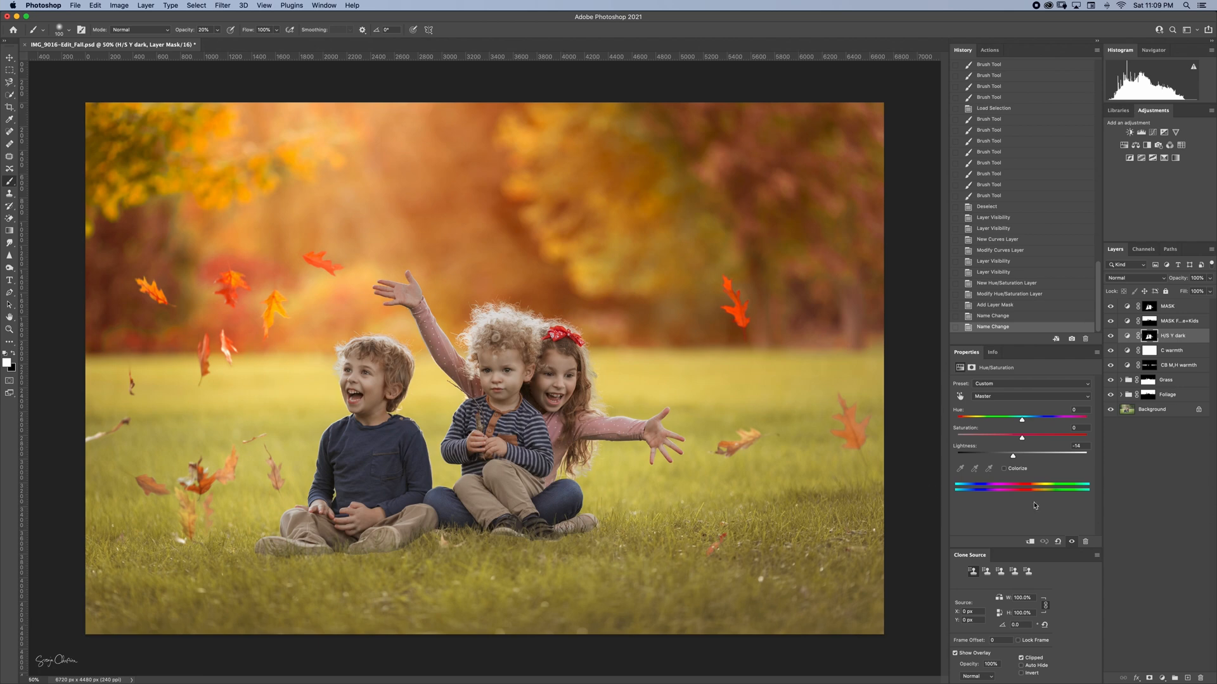
{"action": "left_click", "coordinate": [1149, 337]}
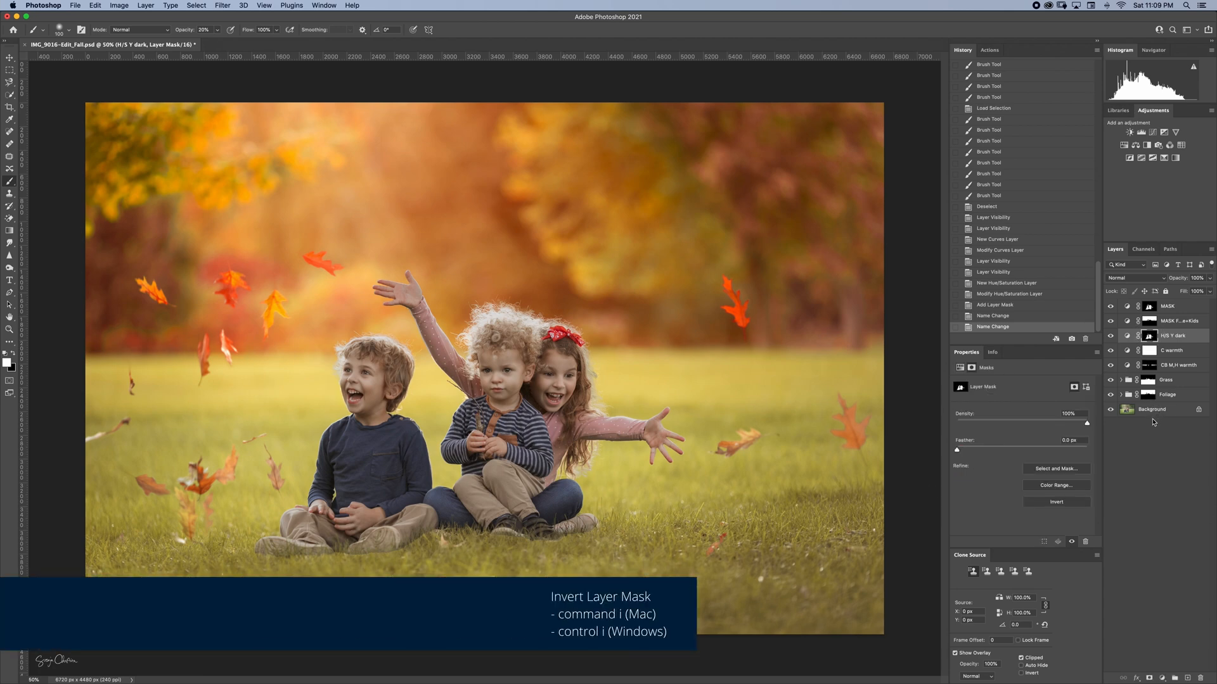
{"action": "key", "text": "super+i"}
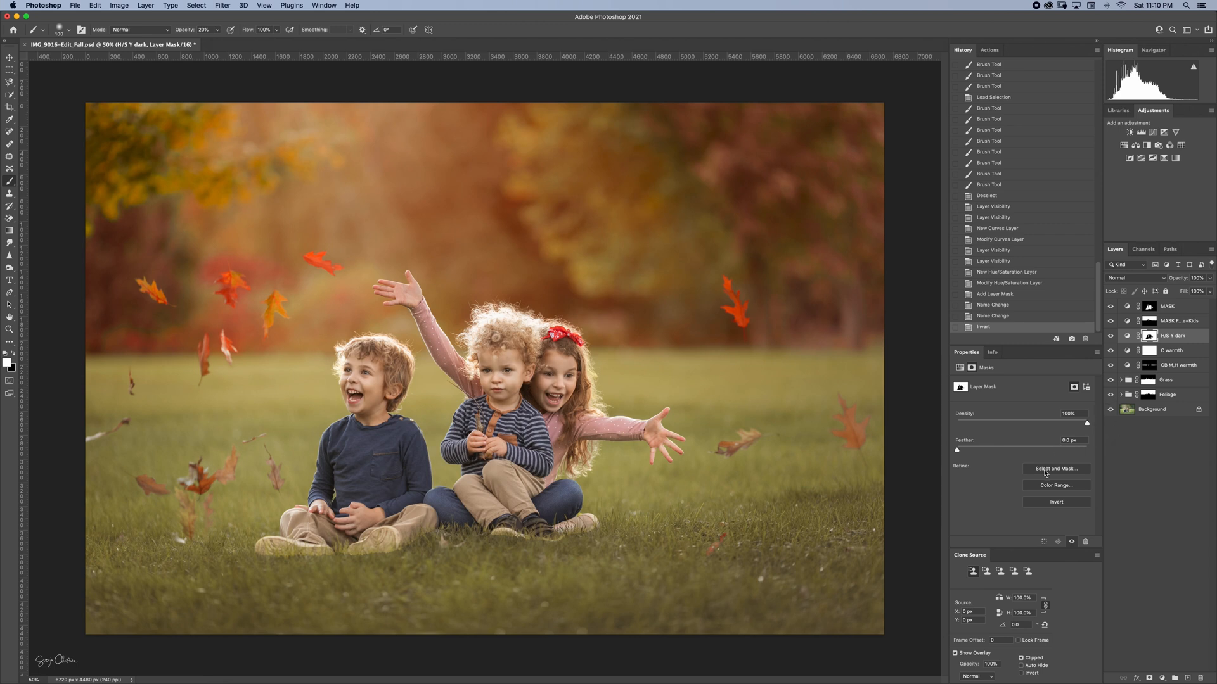
- Paint white at 50% opacity with a 400 px brush along the grass beneath the children, and step back in history to the mask inversion
{"action": "key", "text": "5"}
{"action": "mouse_move", "coordinate": [591, 532]}
{"action": "left_mouse_down"}
{"action": "mouse_move", "coordinate": [606, 536]}
{"action": "mouse_move", "coordinate": [506, 549]}
{"action": "mouse_move", "coordinate": [526, 544]}
{"action": "left_mouse_up"}
{"action": "left_click_drag", "start_coordinate": [521, 543], "coordinate": [420, 558]}
{"action": "left_click_drag", "start_coordinate": [494, 544], "coordinate": [437, 551]}
{"action": "mouse_move", "coordinate": [427, 554]}
{"action": "left_mouse_down"}
{"action": "mouse_move", "coordinate": [349, 566]}
{"action": "mouse_move", "coordinate": [408, 552]}
{"action": "left_mouse_up"}
{"action": "mouse_move", "coordinate": [402, 555]}
{"action": "left_mouse_down"}
{"action": "mouse_move", "coordinate": [339, 567]}
{"action": "mouse_move", "coordinate": [247, 558]}
{"action": "mouse_move", "coordinate": [262, 564]}
{"action": "left_mouse_up"}
{"action": "left_click_drag", "start_coordinate": [285, 564], "coordinate": [371, 564]}
{"action": "left_click_drag", "start_coordinate": [381, 563], "coordinate": [453, 558]}
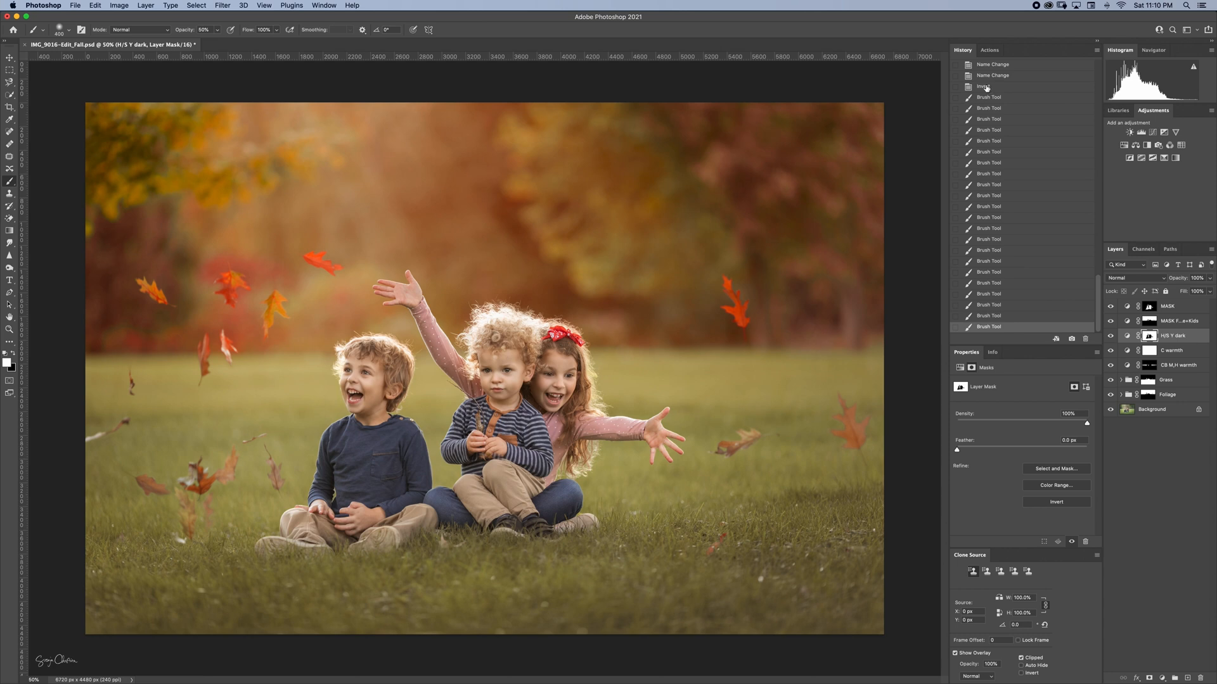
{"action": "left_click", "coordinate": [984, 87]}
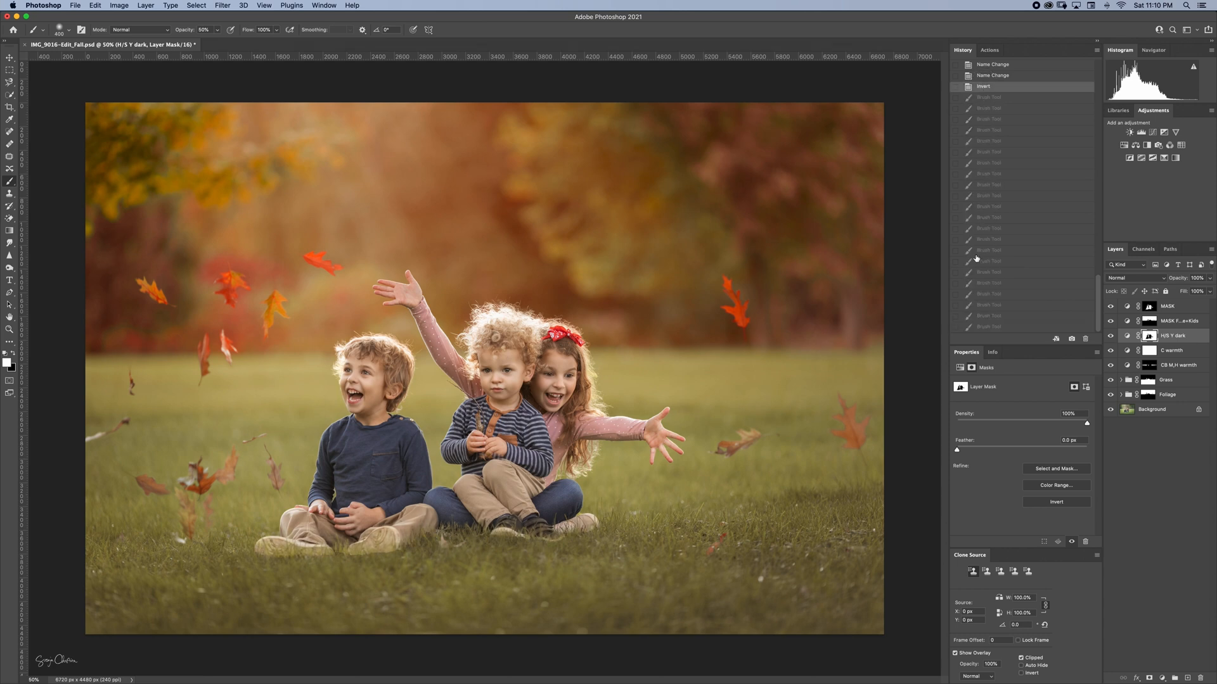
- Reapply the undone brush strokes on the H/S Y dark layer's mask and set up a black 1000 px brush
{"action": "left_click", "coordinate": [990, 327]}
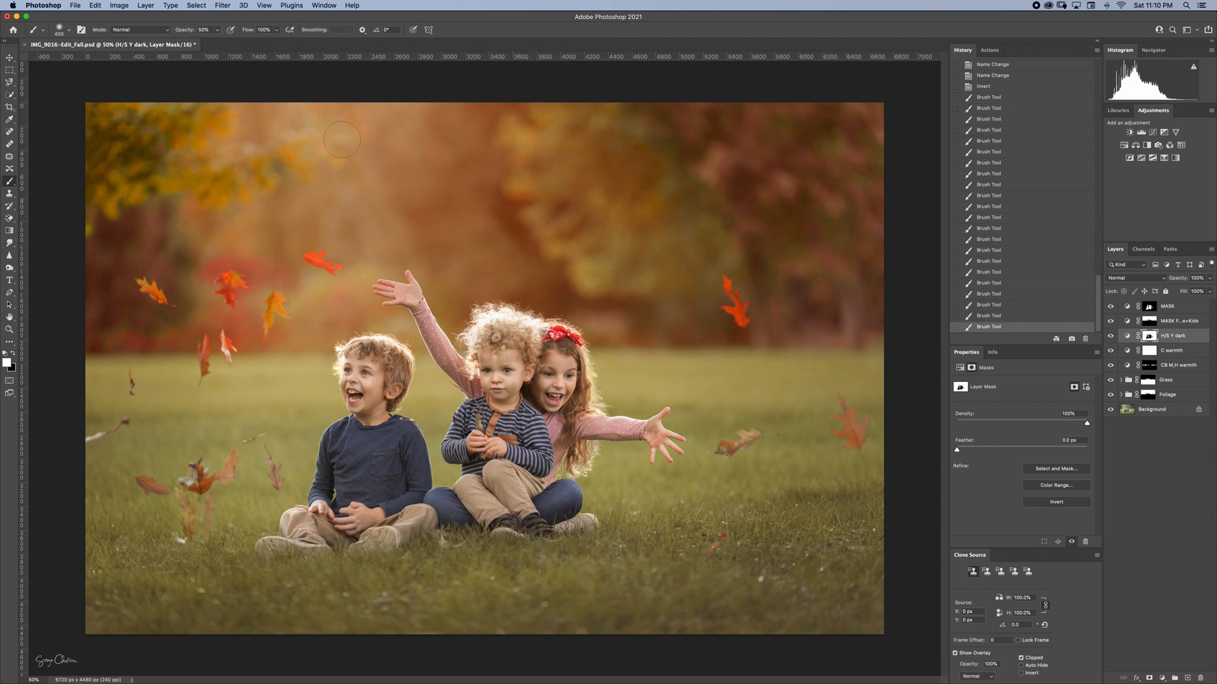
{"action": "key", "text": "bracketright"}
{"action": "key", "text": "bracketright"}
{"action": "key", "text": "bracketright"}
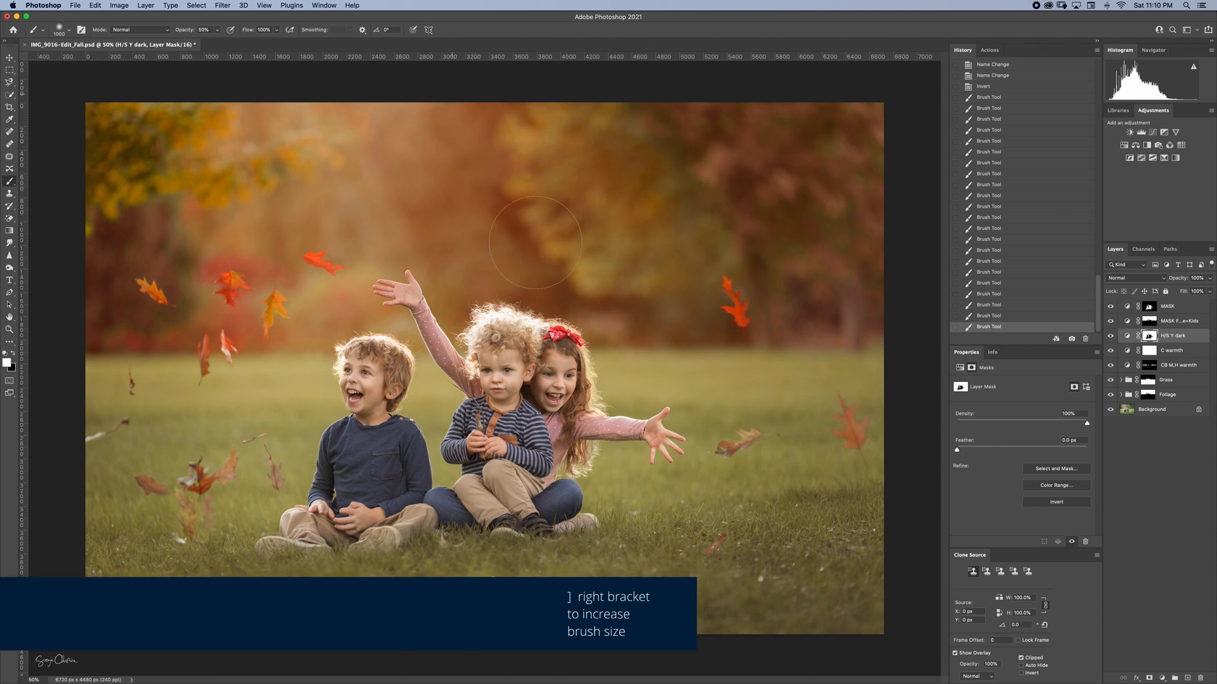
{"action": "left_click", "coordinate": [603, 328]}
{"action": "key", "text": "x"}
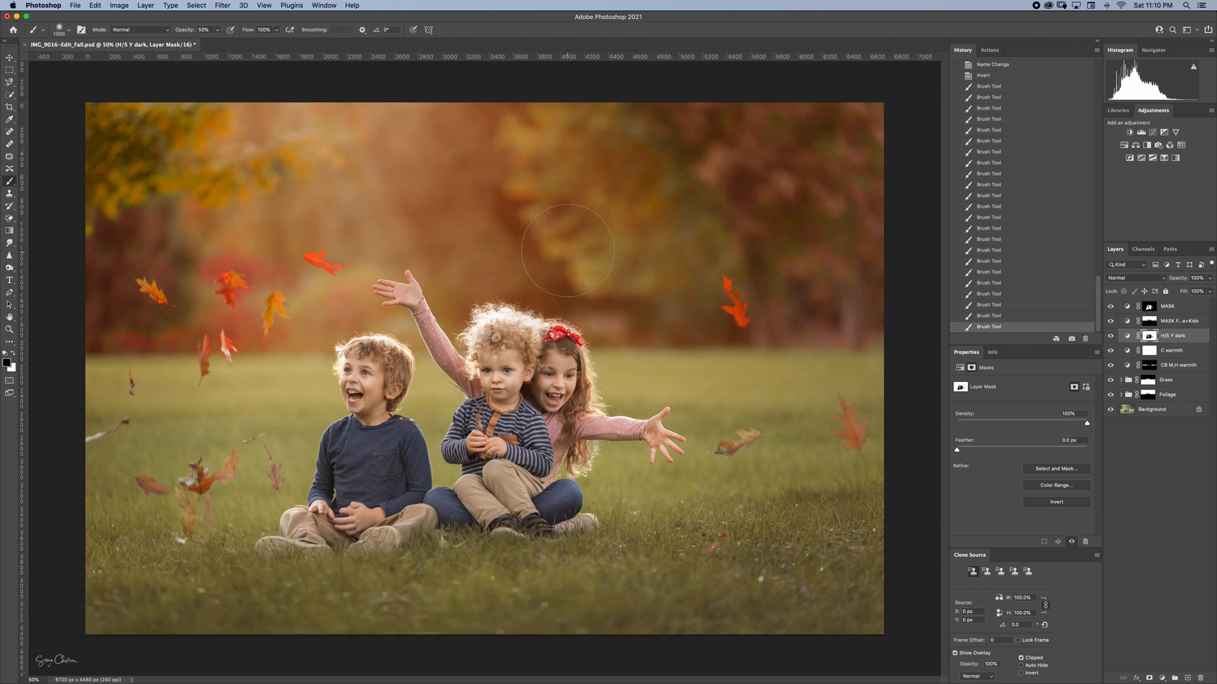
{"action": "left_click", "coordinate": [988, 316]}
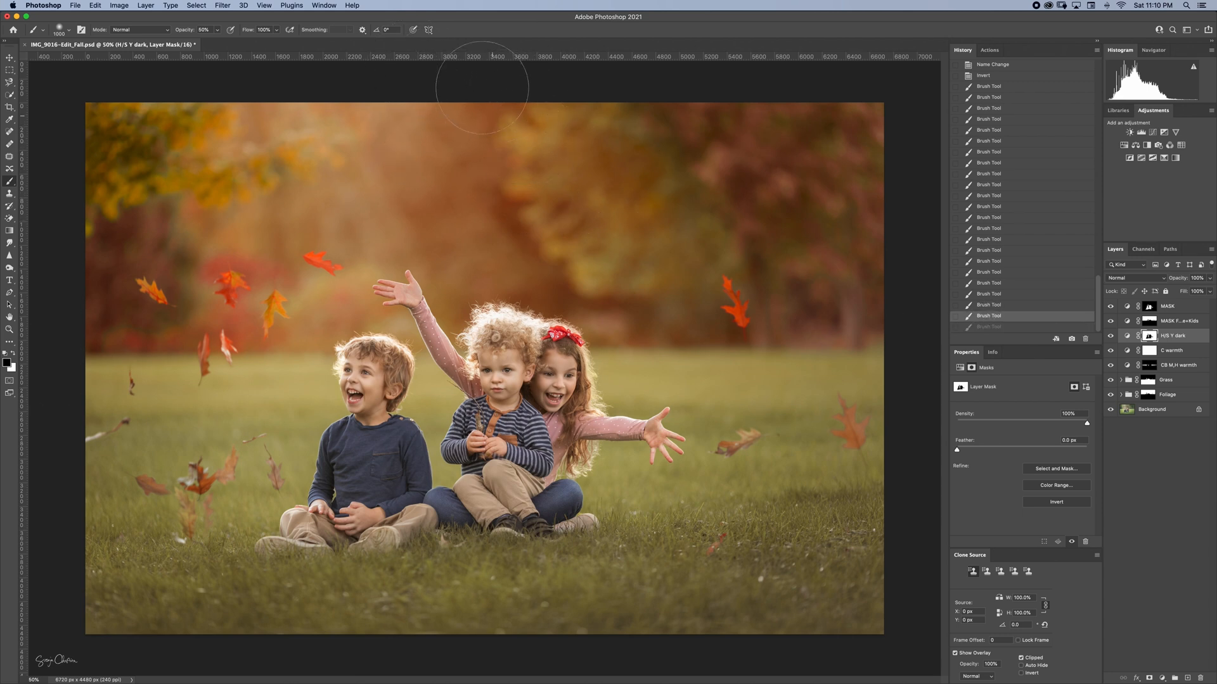
{"action": "key", "text": "super+shift+z"}
- Paint black at 50% opacity in long diagonal strokes over the blurred trees behind the children on the H/S Y dark mask, lifting the darkening there
{"action": "left_click_drag", "start_coordinate": [408, 78], "coordinate": [472, 280]}
{"action": "left_click_drag", "start_coordinate": [310, 82], "coordinate": [394, 322]}
{"action": "left_click_drag", "start_coordinate": [237, 85], "coordinate": [306, 308]}
{"action": "left_click_drag", "start_coordinate": [182, 99], "coordinate": [182, 215]}
{"action": "left_click_drag", "start_coordinate": [135, 97], "coordinate": [109, 188]}
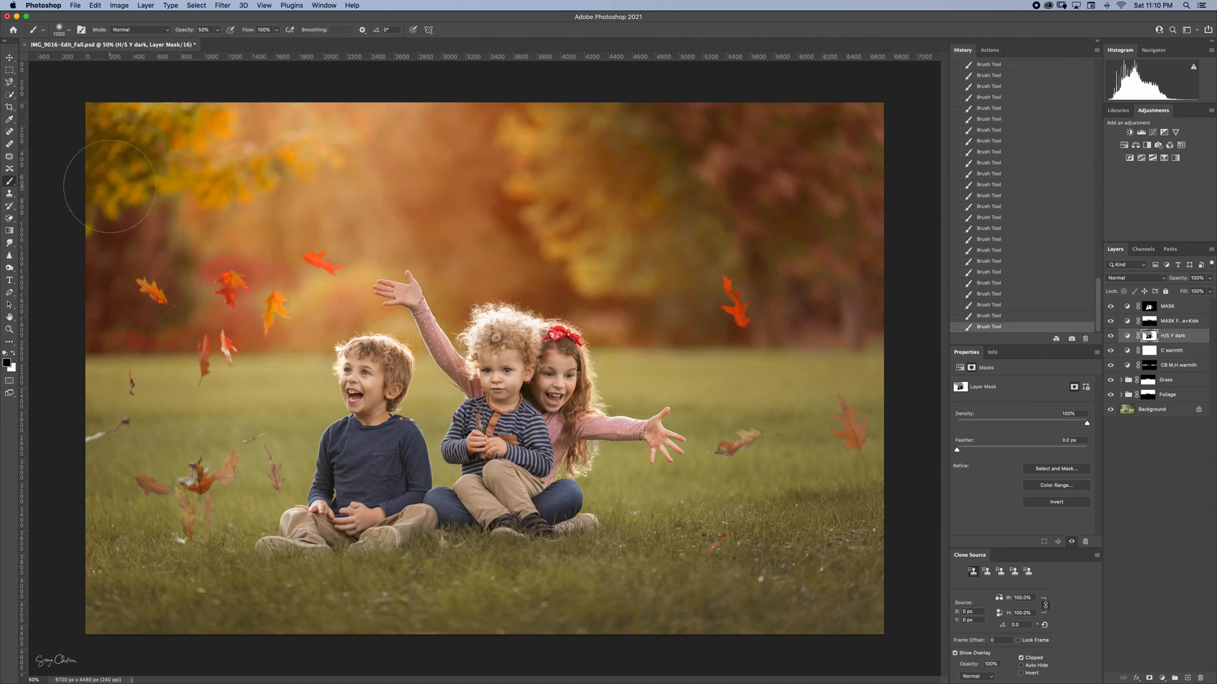
{"action": "left_click_drag", "start_coordinate": [249, 95], "coordinate": [250, 254]}
{"action": "left_click_drag", "start_coordinate": [258, 300], "coordinate": [260, 311]}
{"action": "left_click_drag", "start_coordinate": [277, 82], "coordinate": [343, 296]}
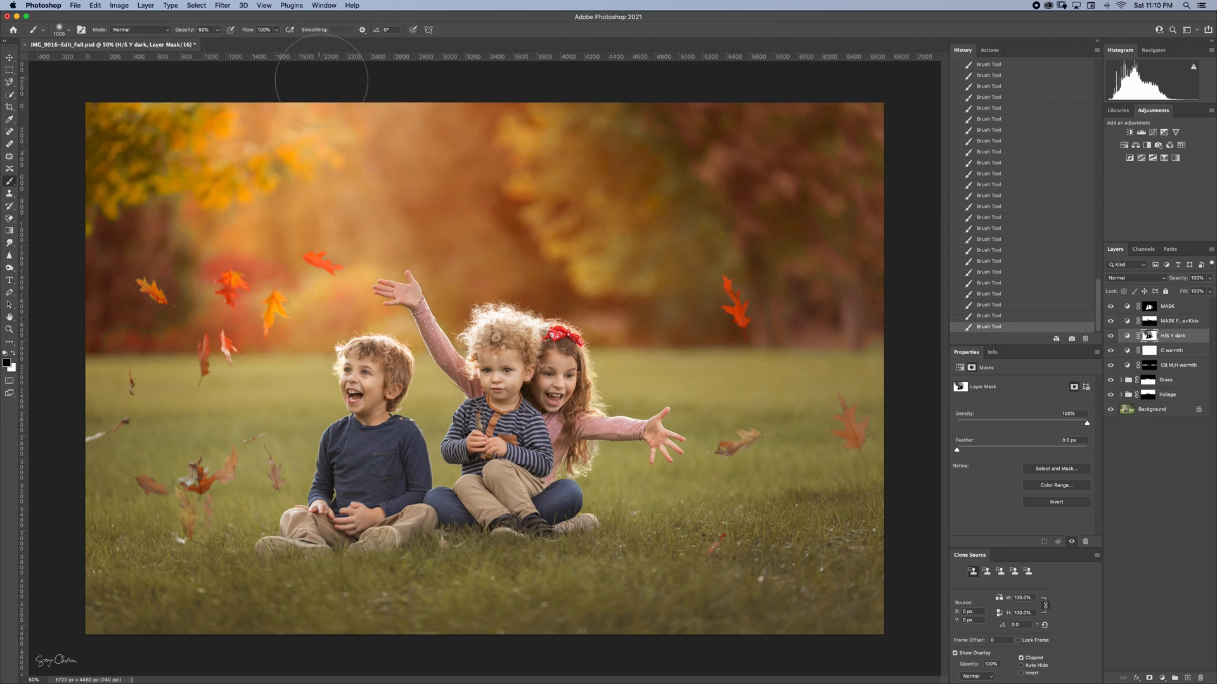
{"action": "left_click_drag", "start_coordinate": [323, 81], "coordinate": [423, 330]}
{"action": "left_click_drag", "start_coordinate": [372, 82], "coordinate": [497, 269]}
{"action": "left_click_drag", "start_coordinate": [472, 92], "coordinate": [633, 273]}
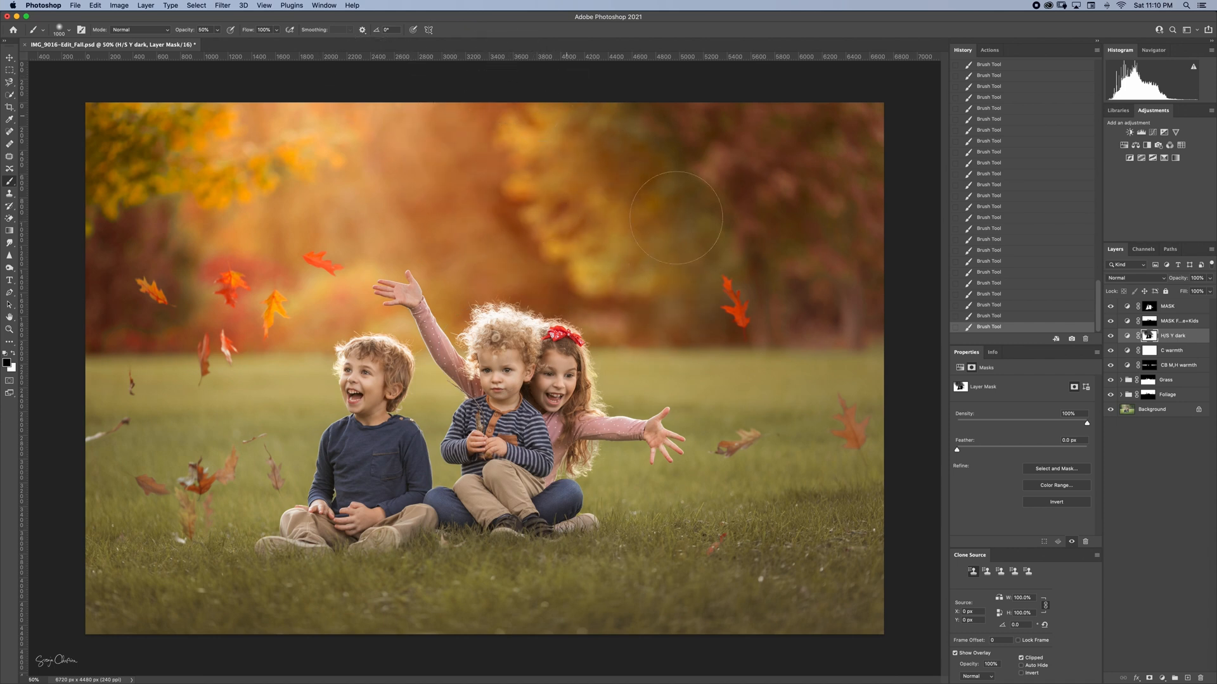
{"action": "left_click_drag", "start_coordinate": [570, 88], "coordinate": [747, 247]}
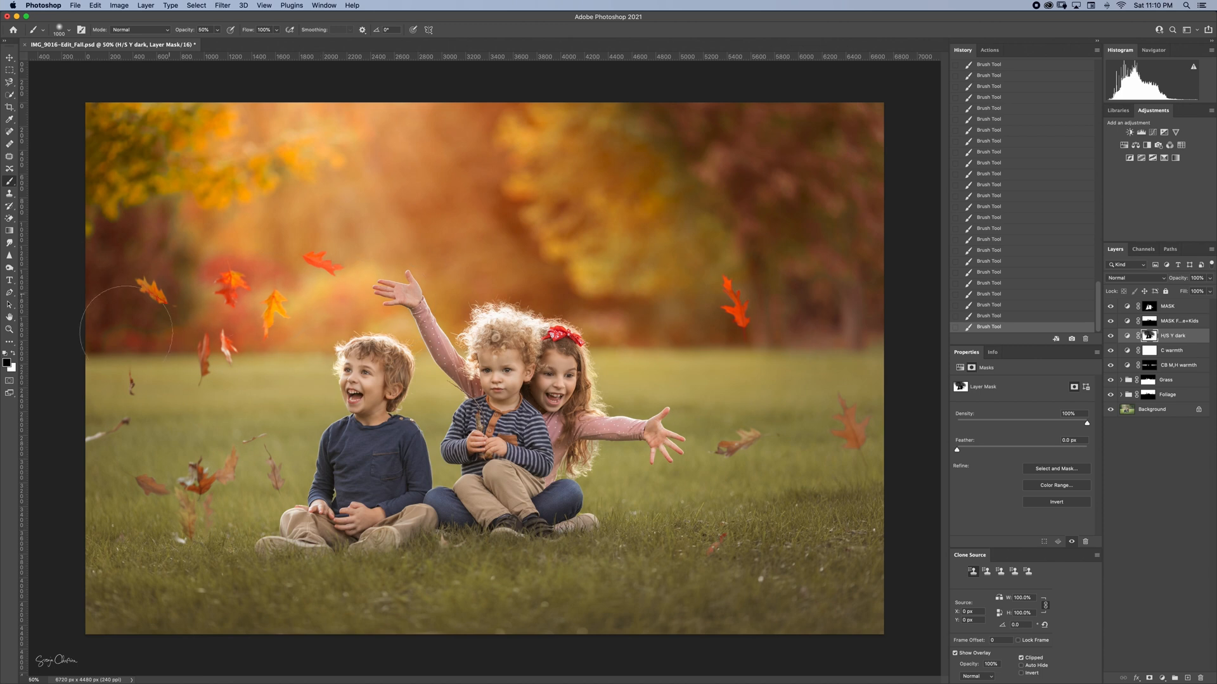
{"action": "key", "text": "super+z"}
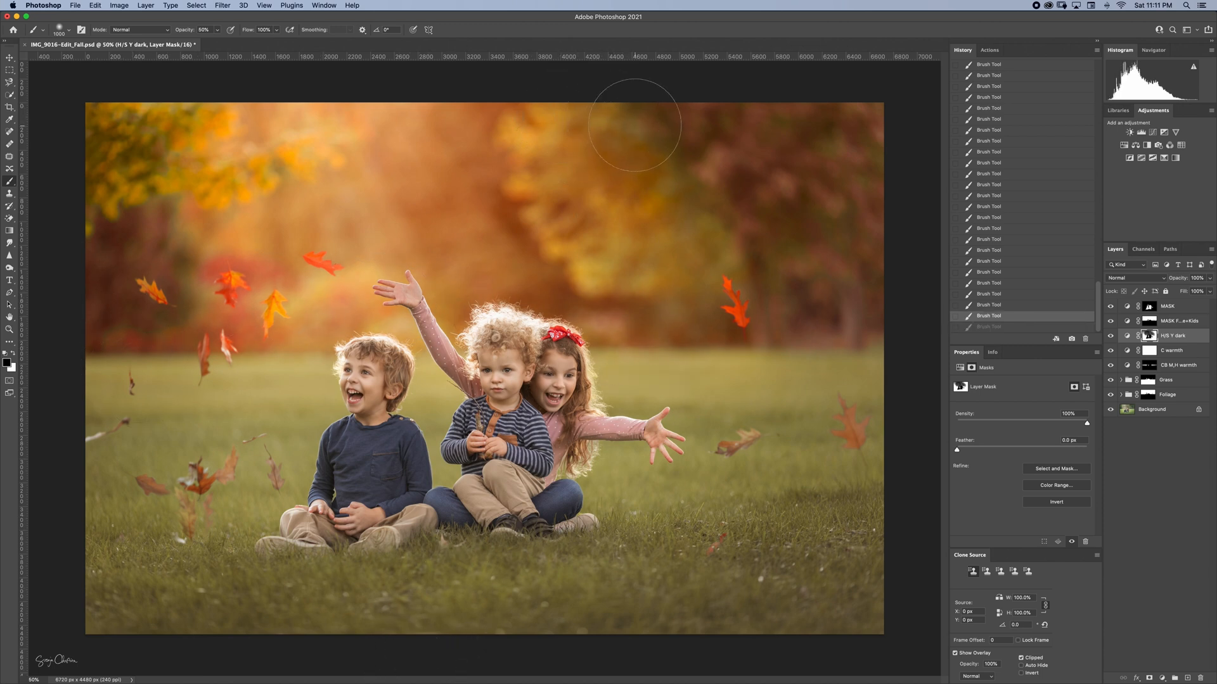
{"action": "key", "text": "super+shift+z"}
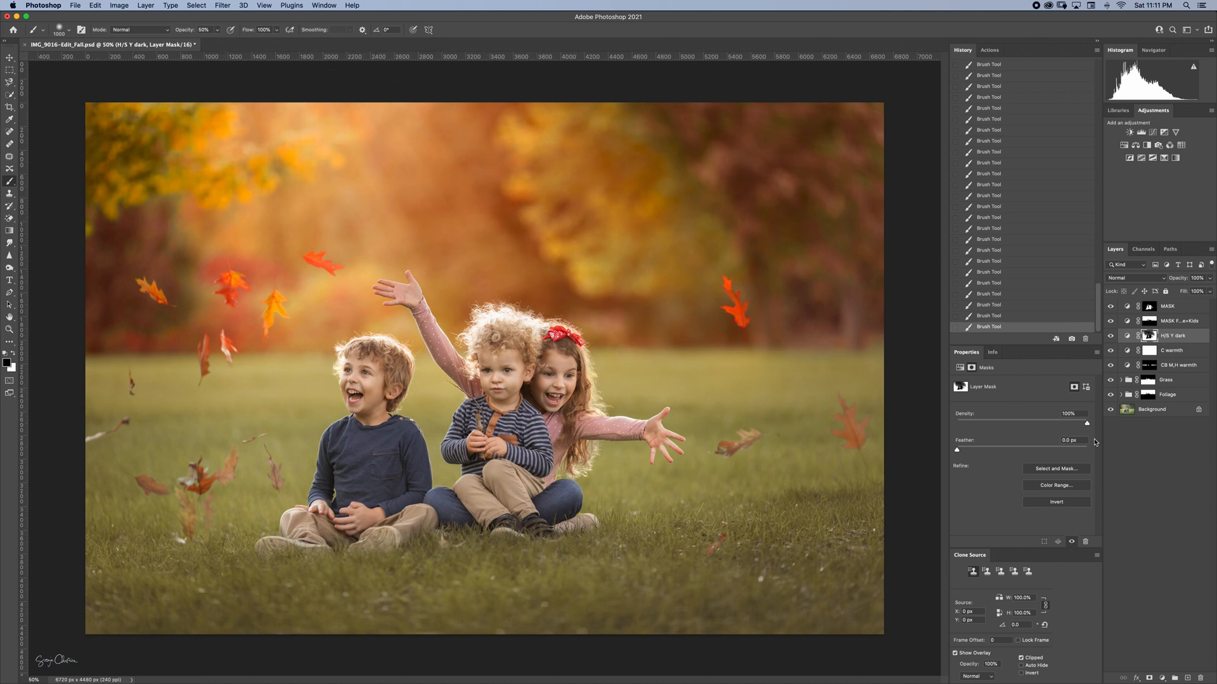
- Compare the autumn edit with the original photo by hiding and restoring every layer except Background
{"action": "left_click", "coordinate": [1110, 410]}
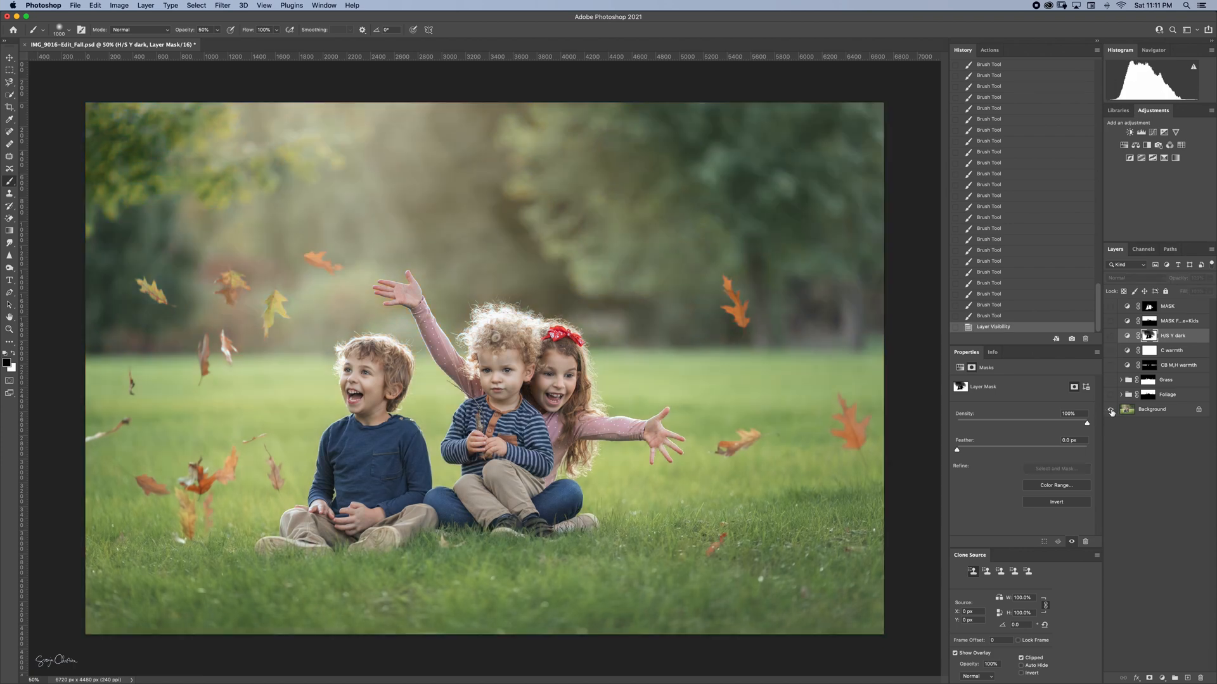
{"action": "left_click", "coordinate": [1110, 410], "text": "alt"}
{"action": "left_click", "coordinate": [1110, 410], "text": "alt"}
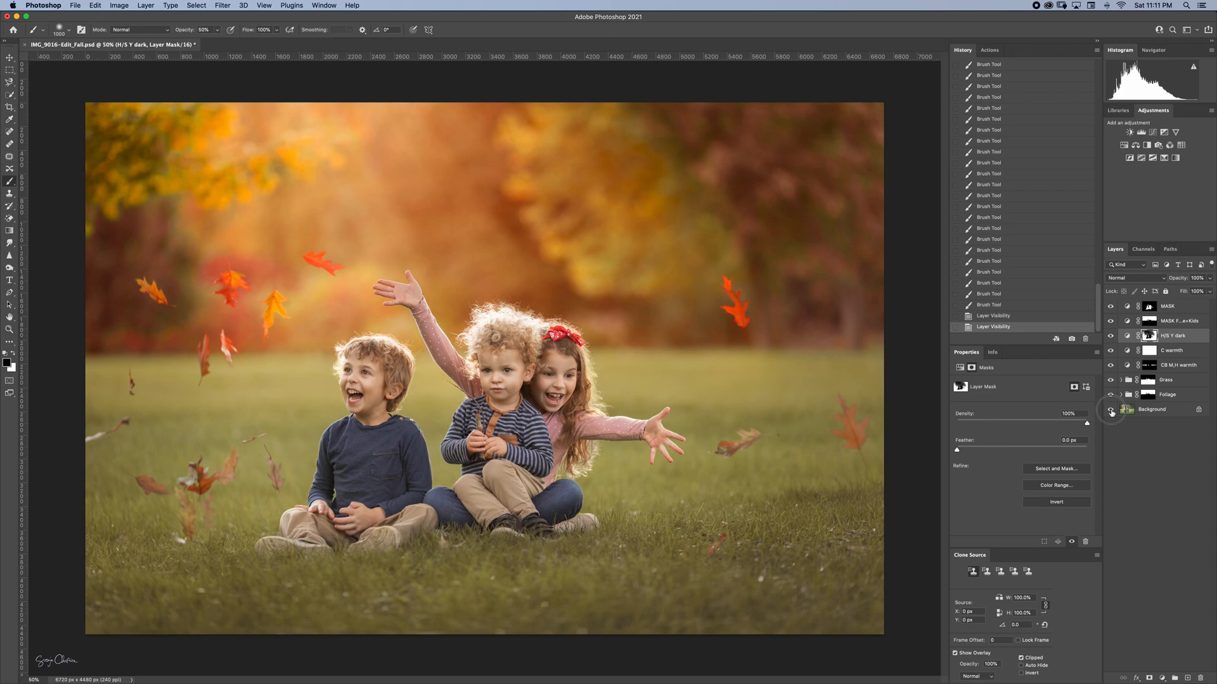
{"action": "left_click", "coordinate": [1110, 410], "text": "alt"}
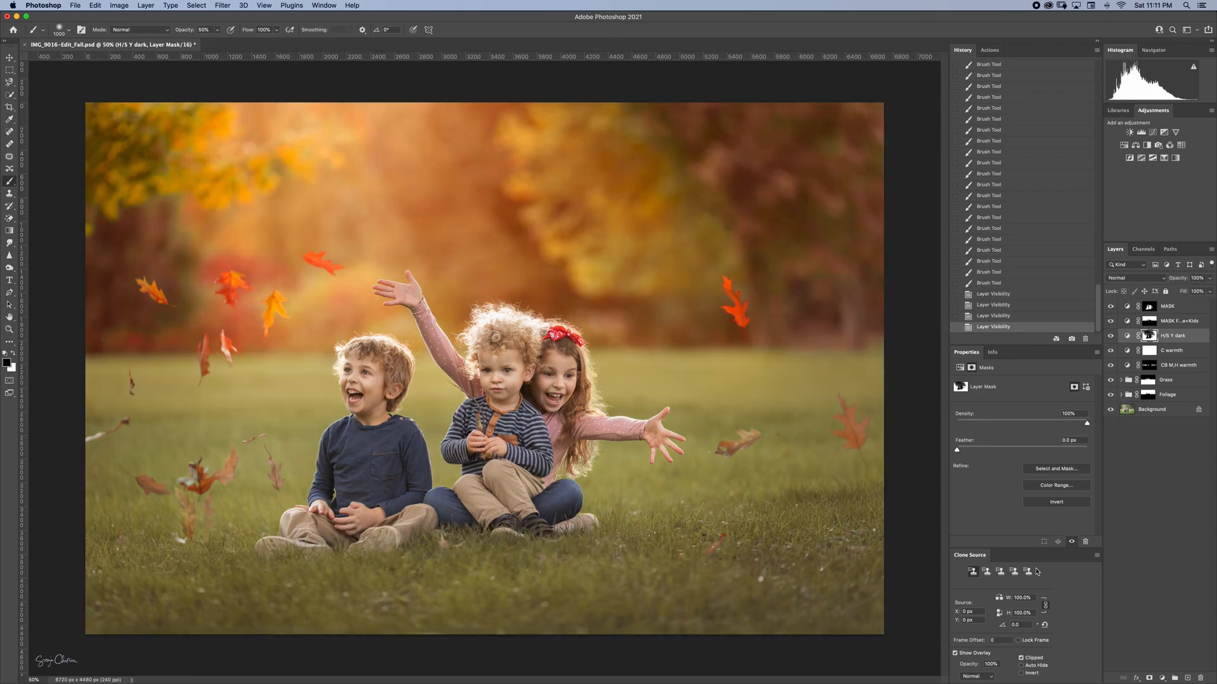